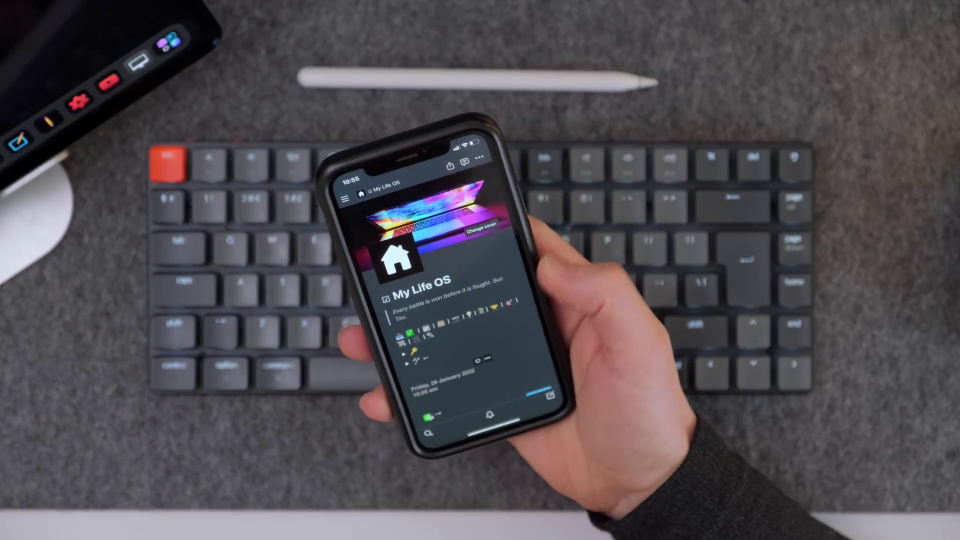
Browse the My Life OS pages, preview the Example Product Brand contact, and reach the Projects Dashboard.
scroll(500, 290, "down", 2)
scroll(500, 300, "down", 3)
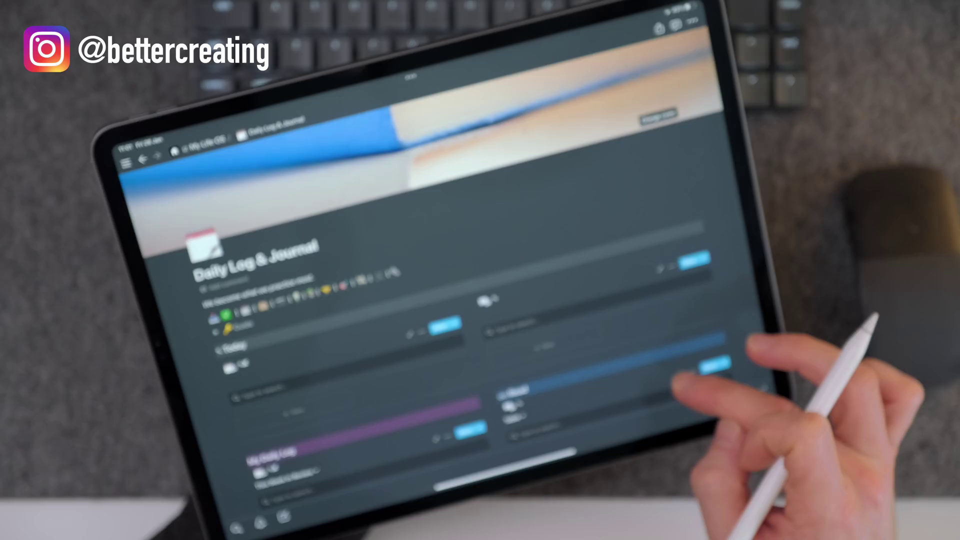
scroll(450, 325, "down", 10)
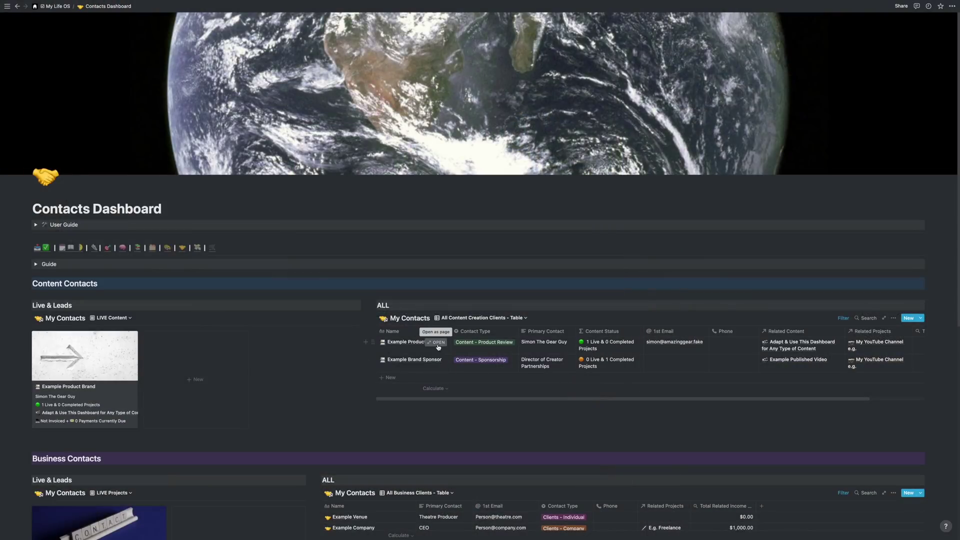
left_click(437, 345)
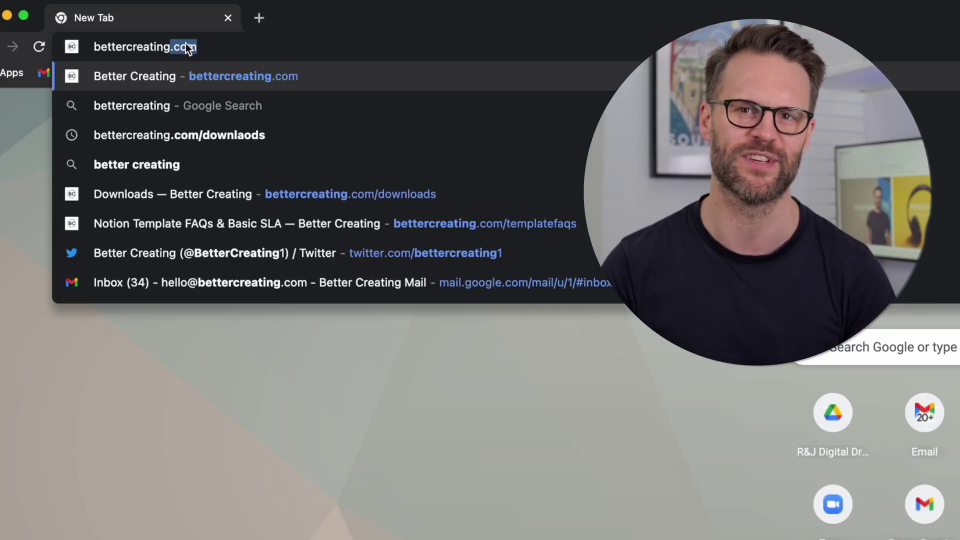
type(".com/d")
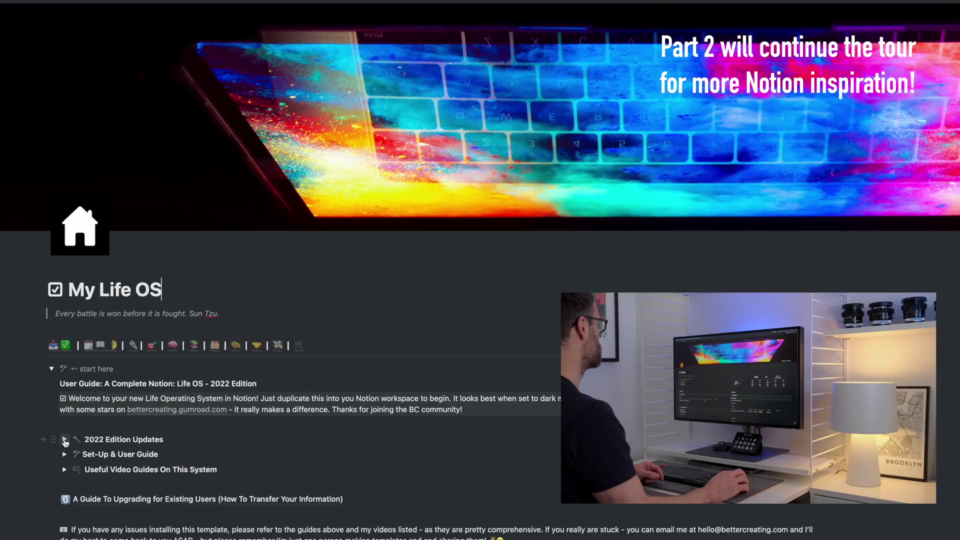
Expand 2022 Edition Updates and scroll its feature list down to Wish List and Help & Support.
left_click(64, 440)
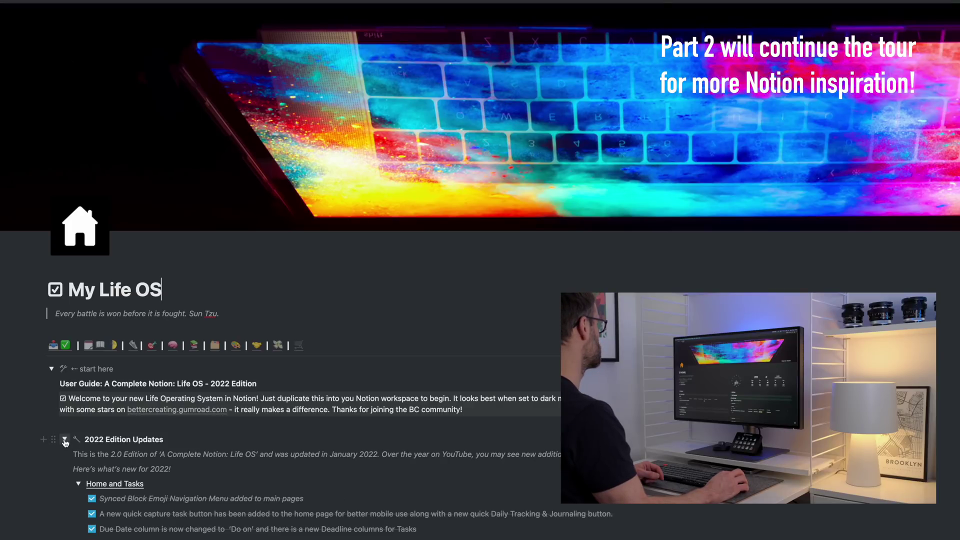
scroll(153, 474, "down", 10)
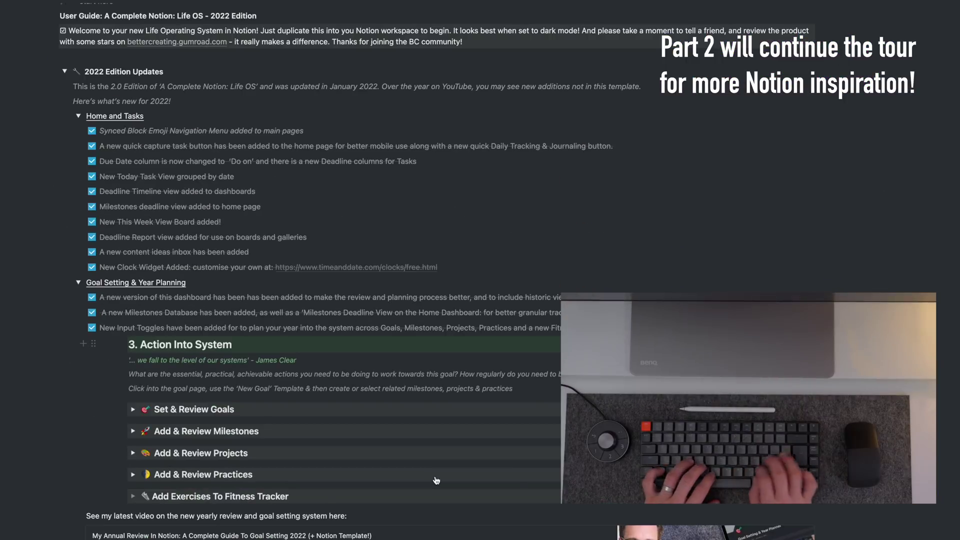
scroll(320, 270, "down", 10)
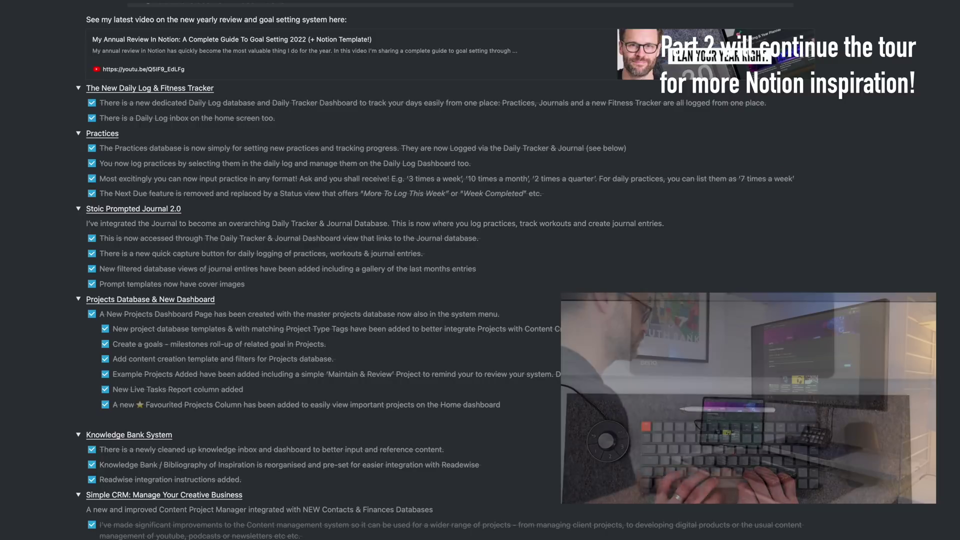
scroll(320, 270, "down", 9)
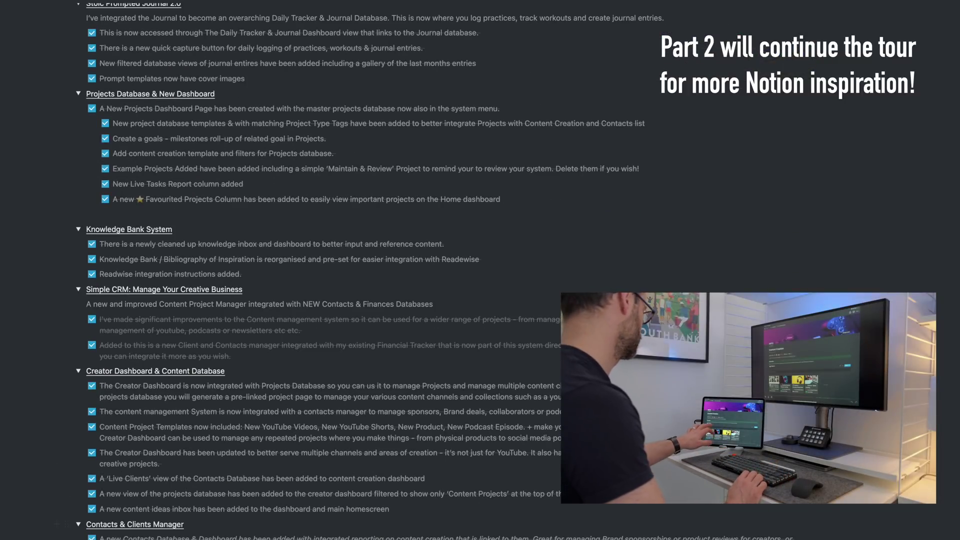
scroll(320, 270, "down", 3)
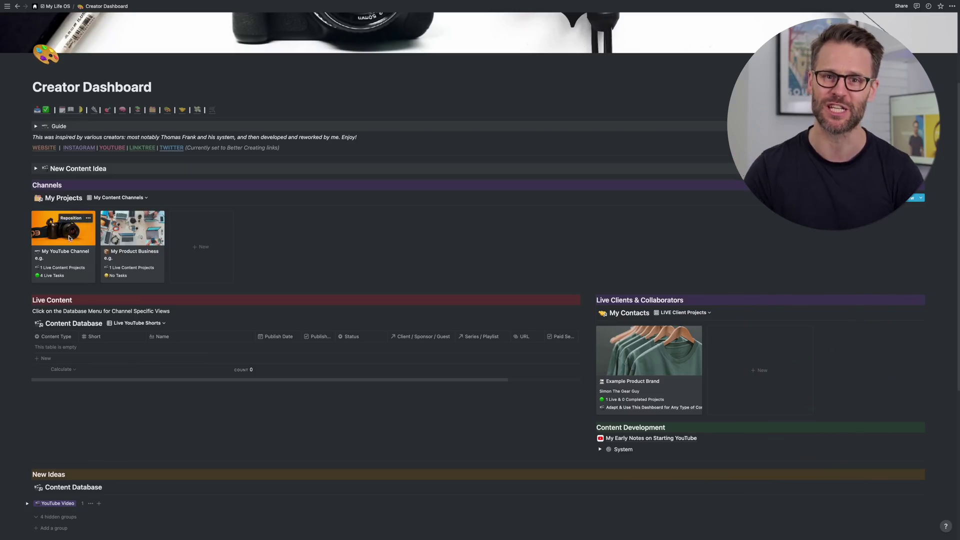
Link the journal entry to the 16 Feb 2022 day and keep Weekly as the Reading Time unit.
left_click(69, 238)
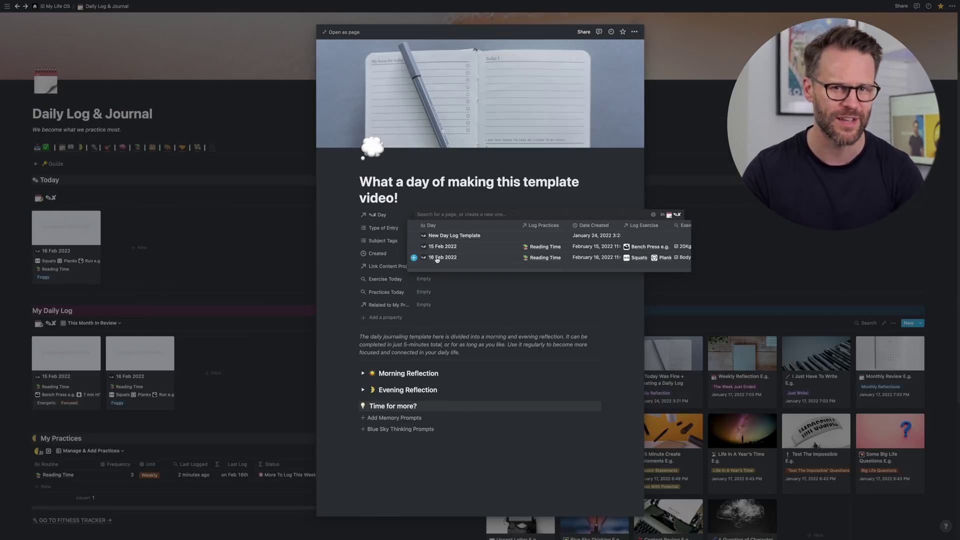
left_click(436, 258)
key("Escape")
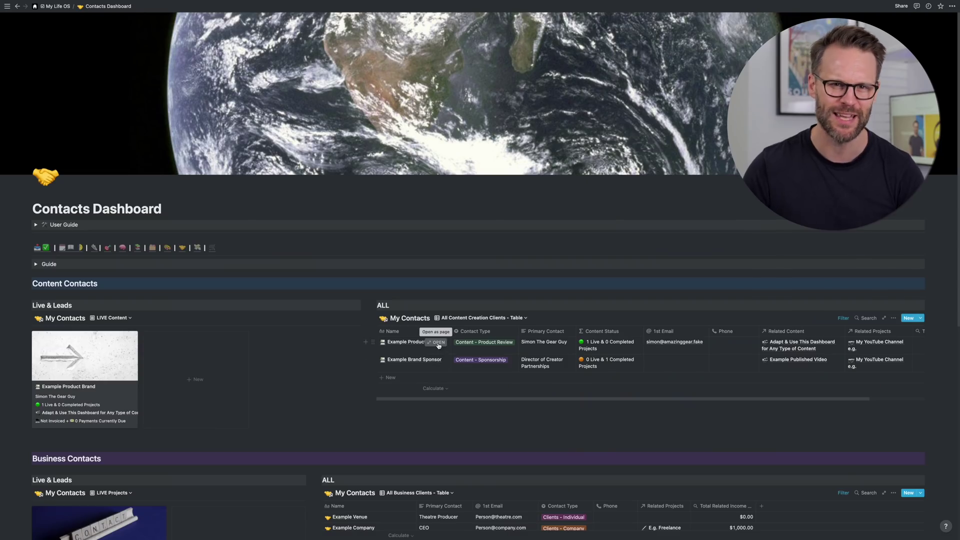
left_click(438, 343)
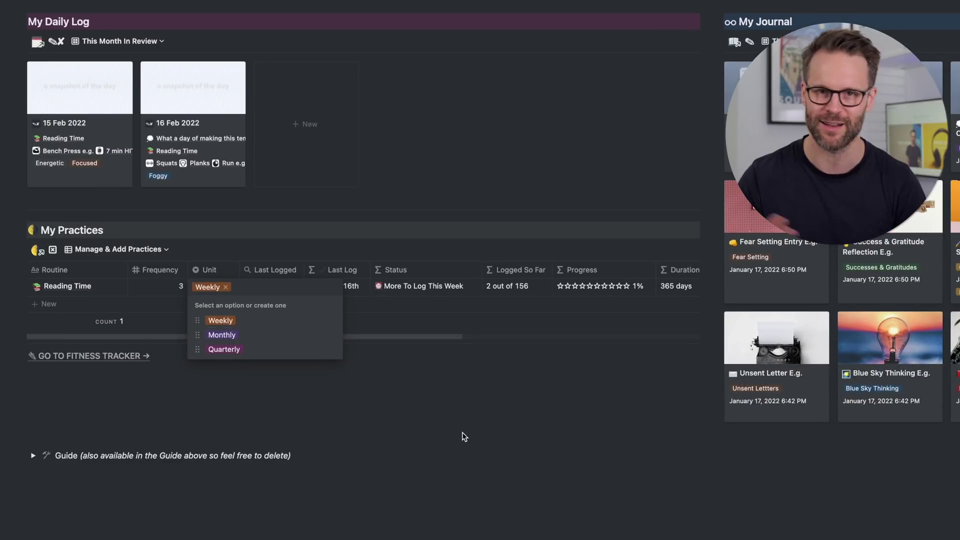
left_click(432, 420)
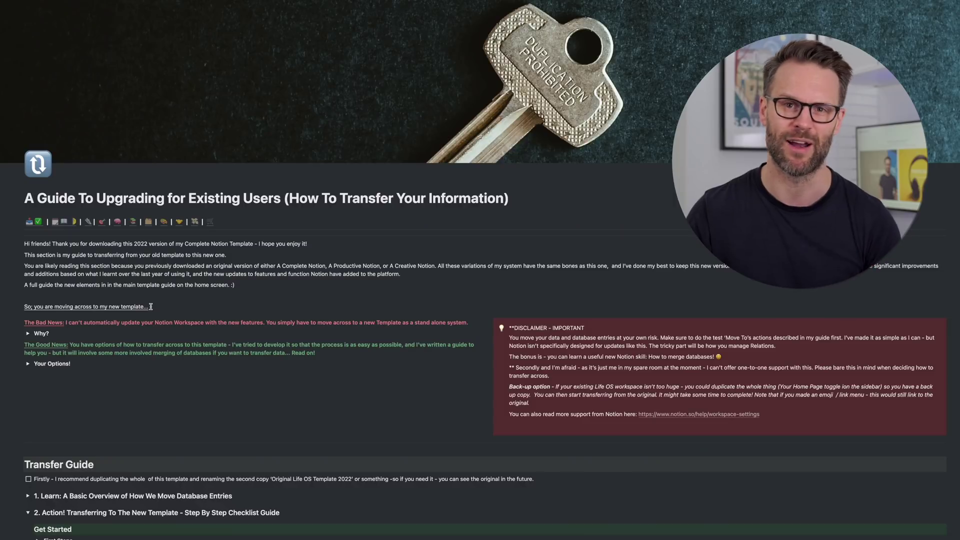
Open and close the Your Options! toggle on the upgrade guide page.
left_click(27, 364)
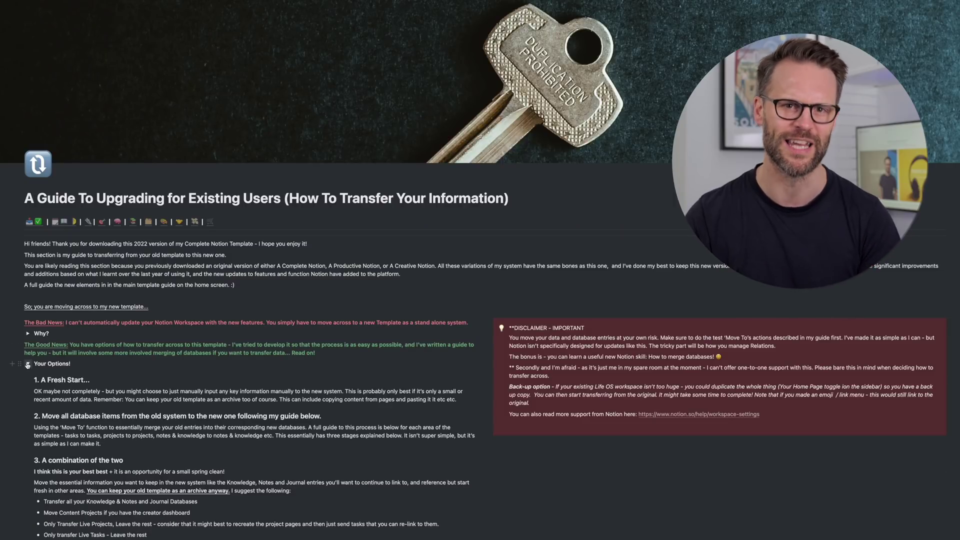
left_click(27, 364)
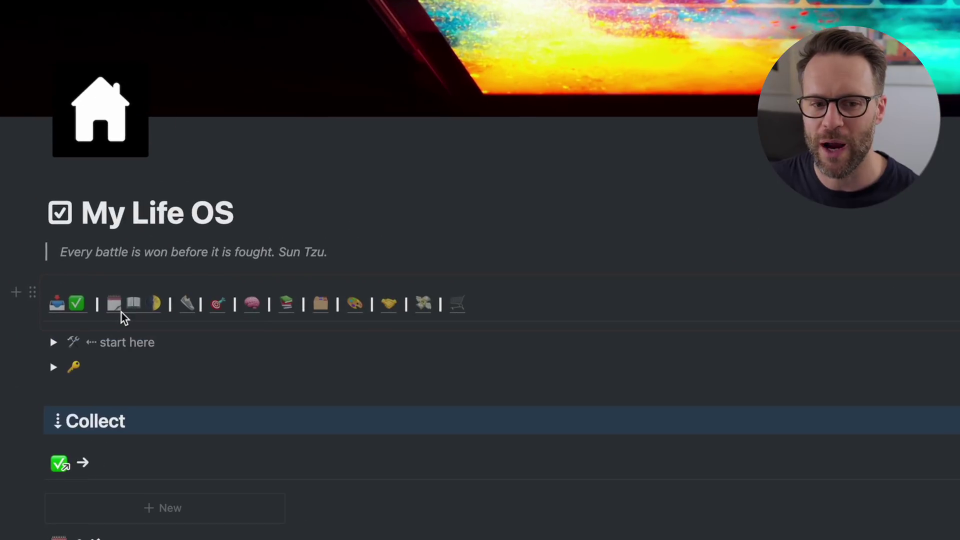
Reveal the dashboard pages under the key, then expand and collapse the System sub-page list.
left_click(54, 366)
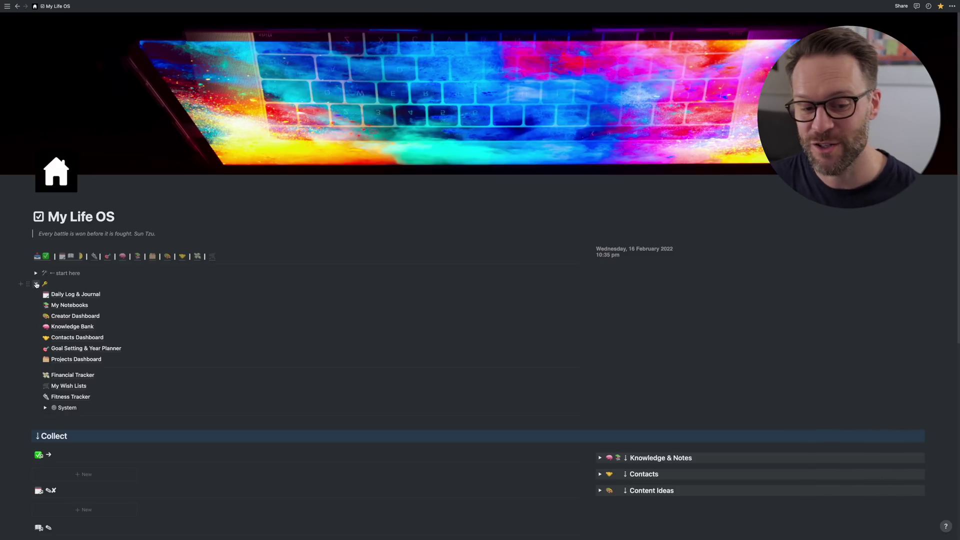
left_click(46, 407)
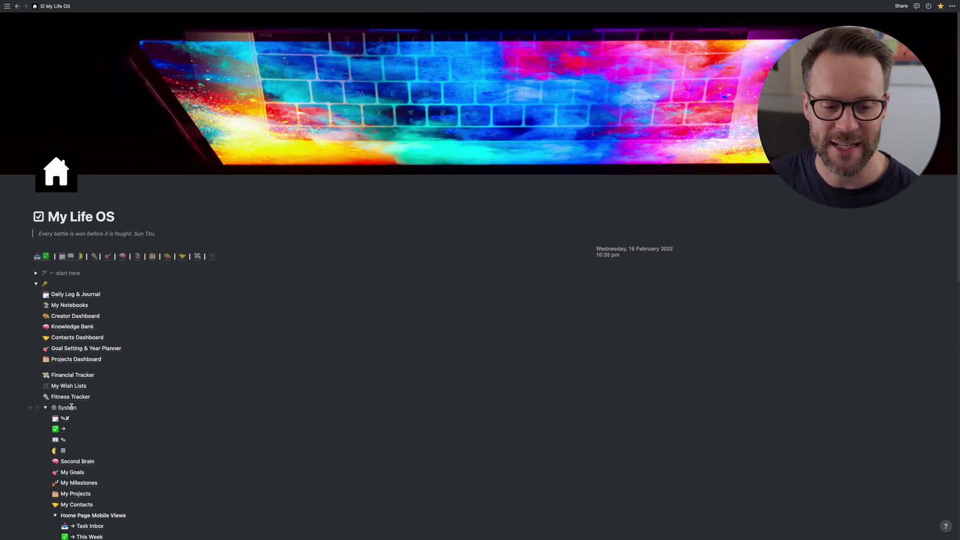
scroll(75, 350, "down", 3)
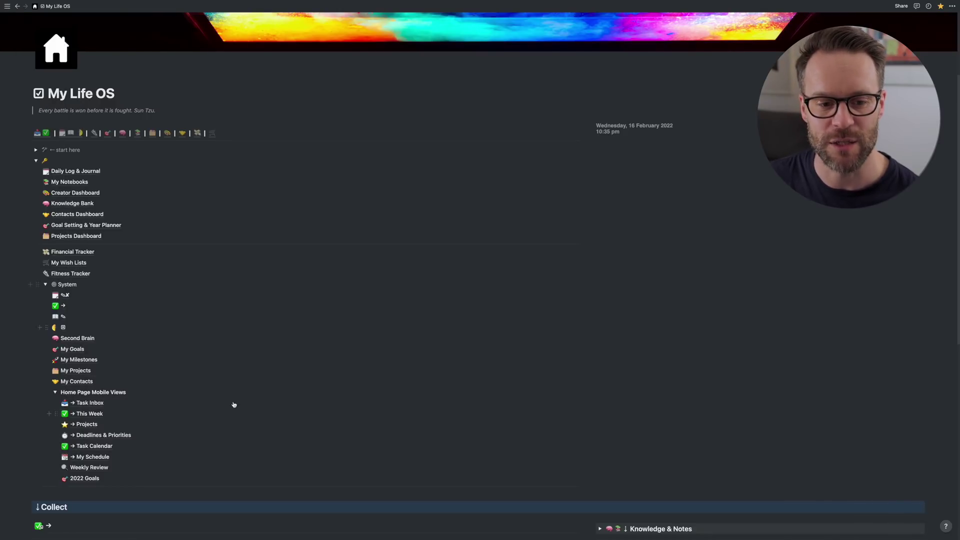
left_click(46, 284)
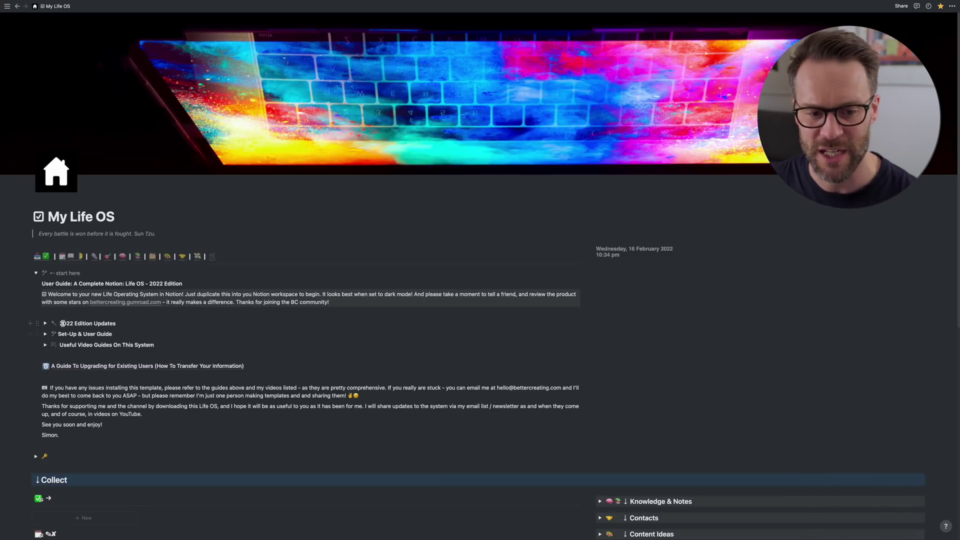
Expand the 2022 Edition Updates notes and fold away the Home and Tasks checklist.
left_click(46, 325)
scroll(99, 381, "down", 5)
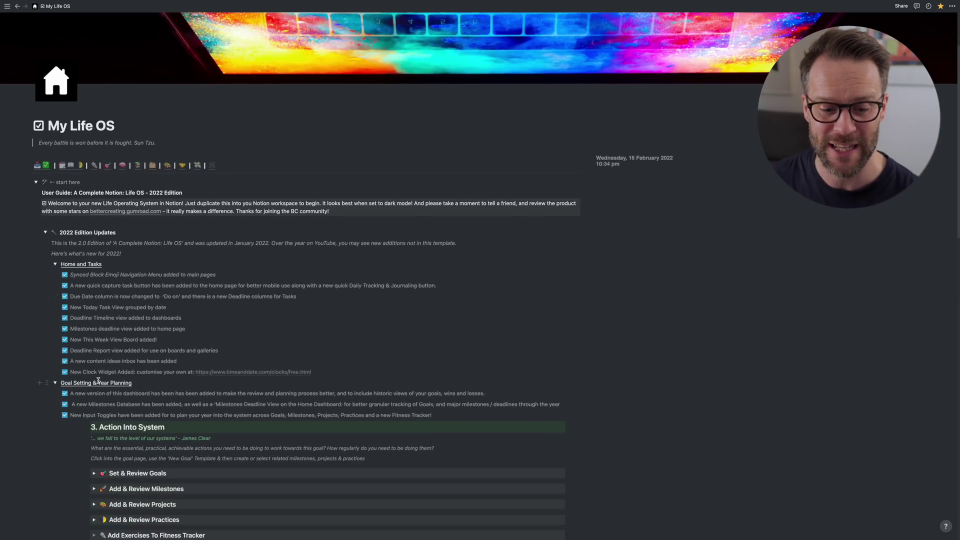
scroll(100, 385, "up", 2)
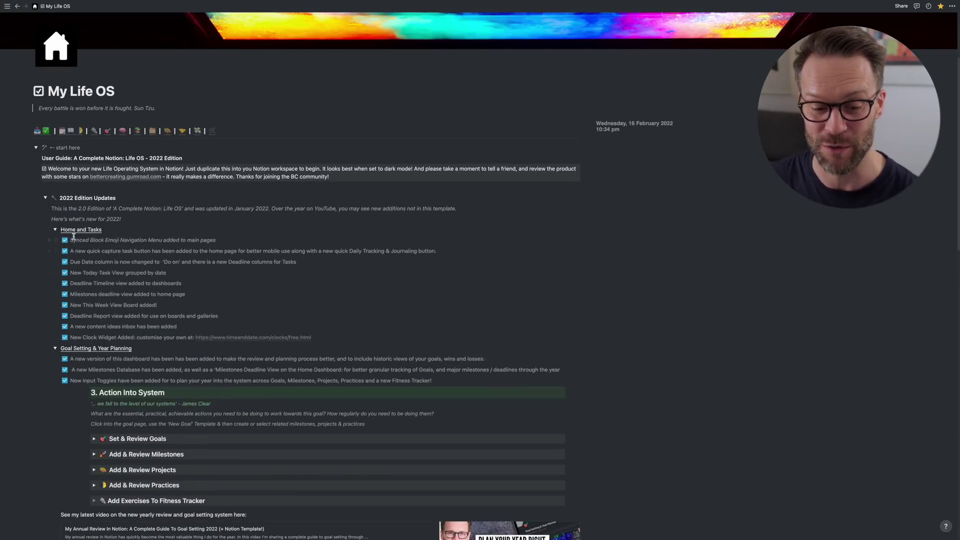
left_click(56, 229)
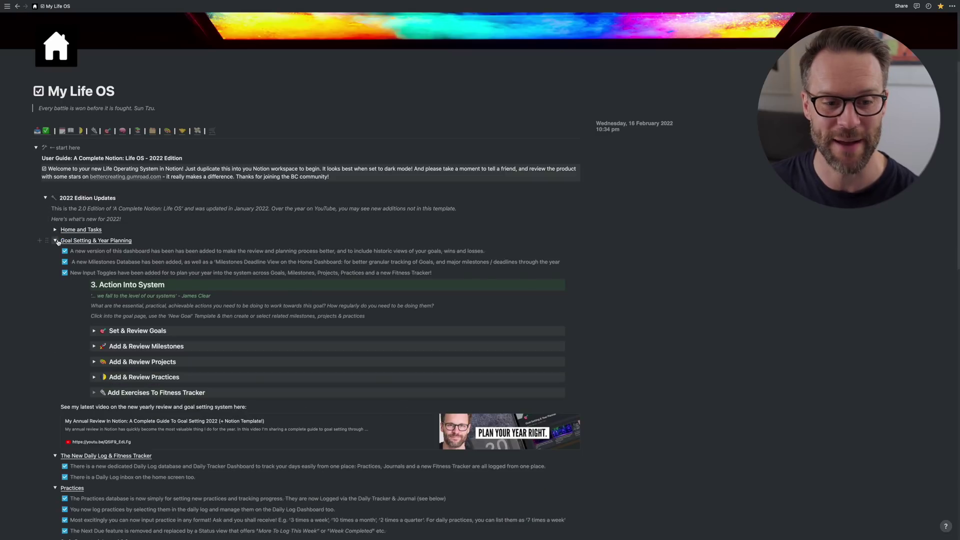
Collapse 2022 Edition Updates, open the upgrade guide, and toggle Your Options! open and closed.
left_click(57, 241)
left_click(83, 241)
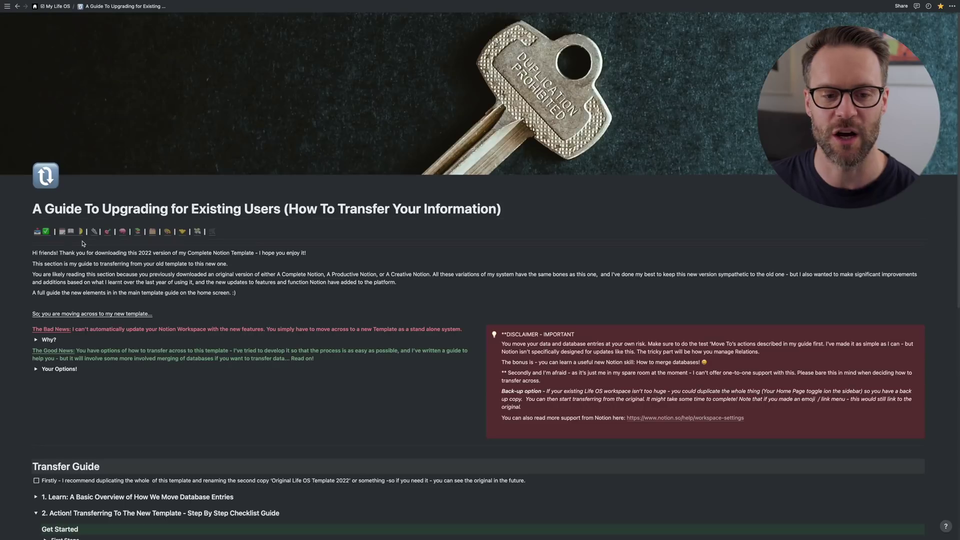
scroll(156, 314, "down", 6)
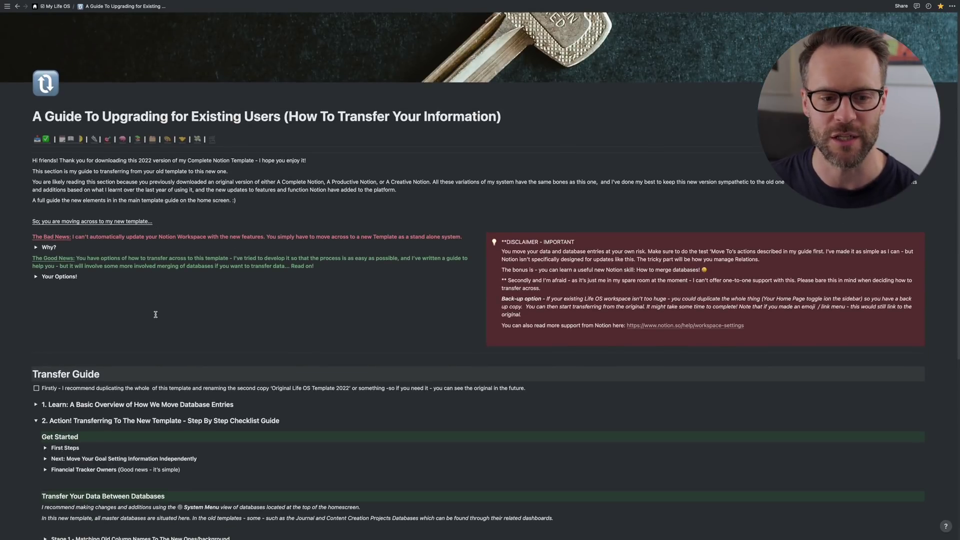
scroll(155, 314, "up", 6)
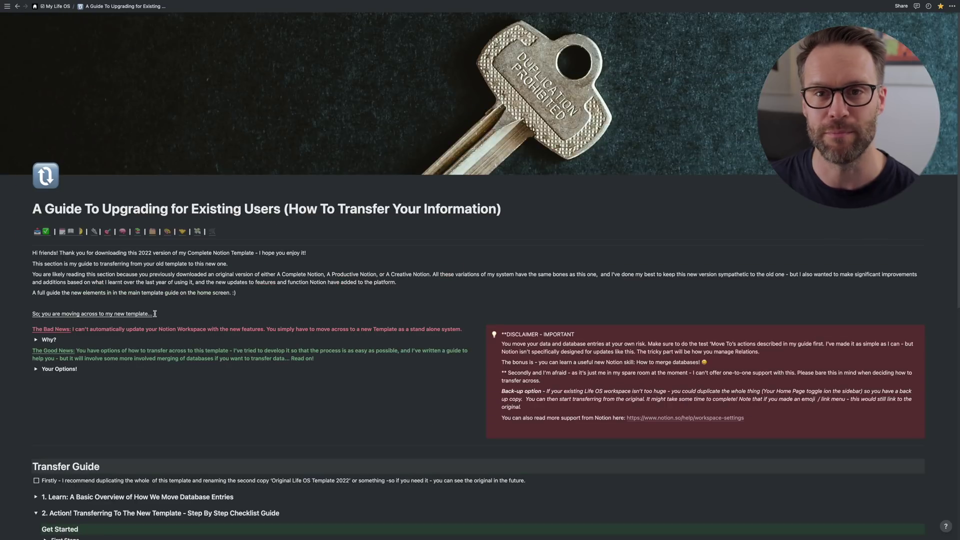
left_click(35, 369)
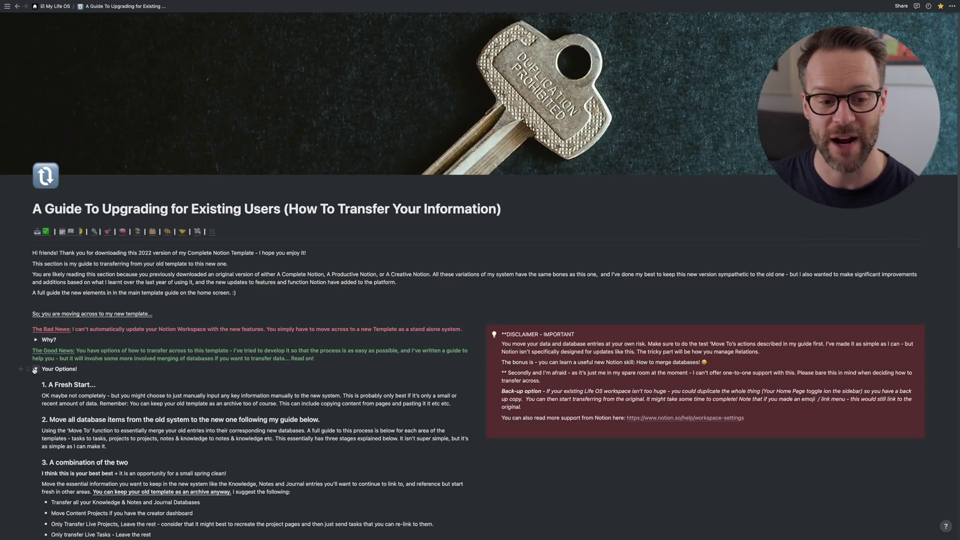
left_click(35, 370)
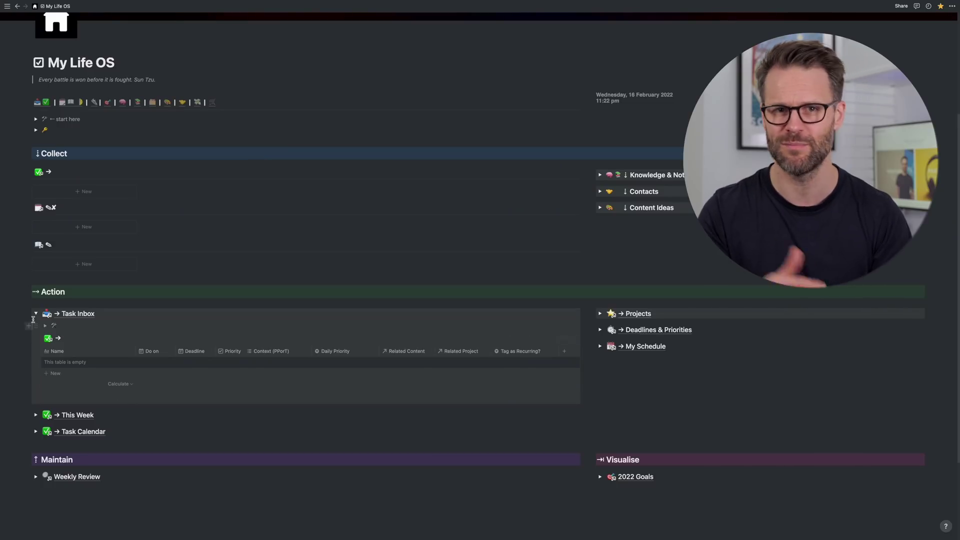
Collapse Task Inbox and add a Collect item named 'new quick task example'.
left_click(35, 314)
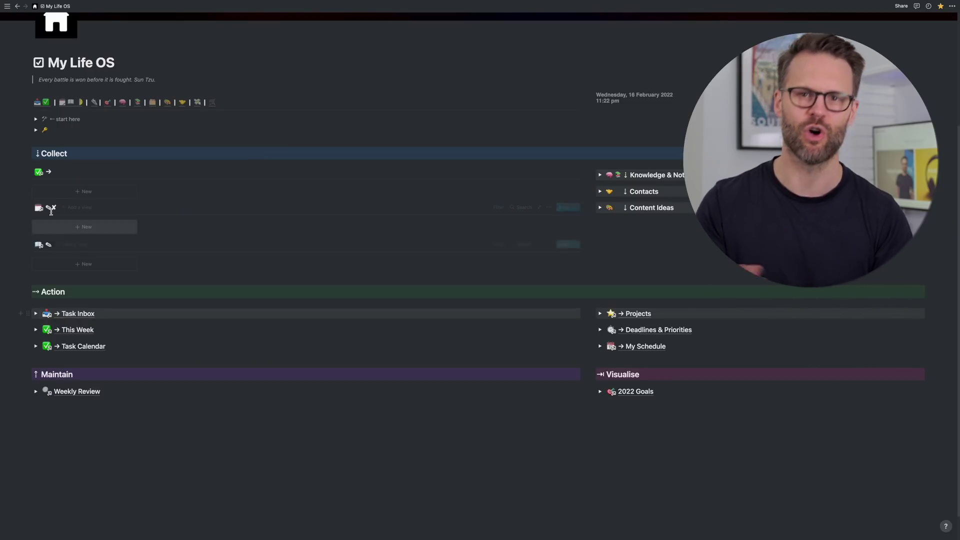
left_click(84, 191)
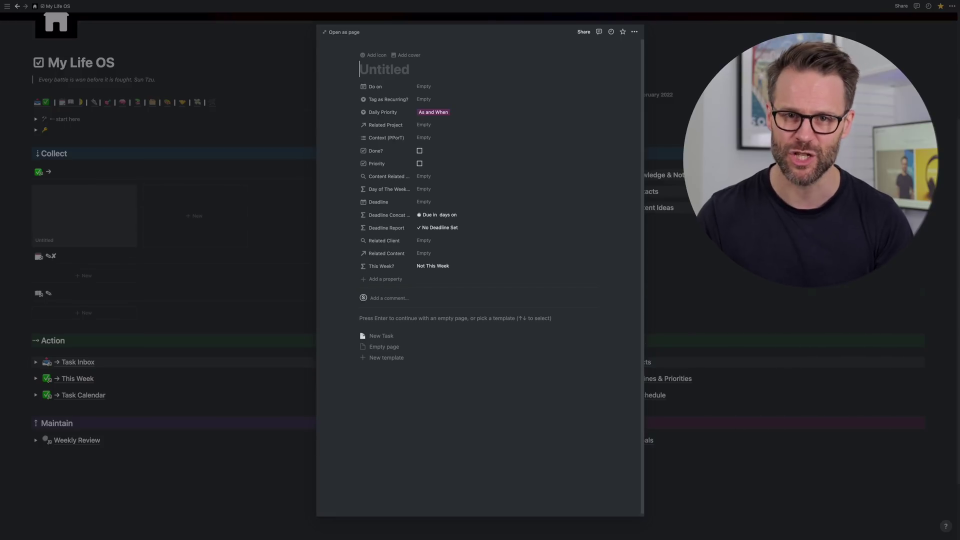
type("new quick task example")
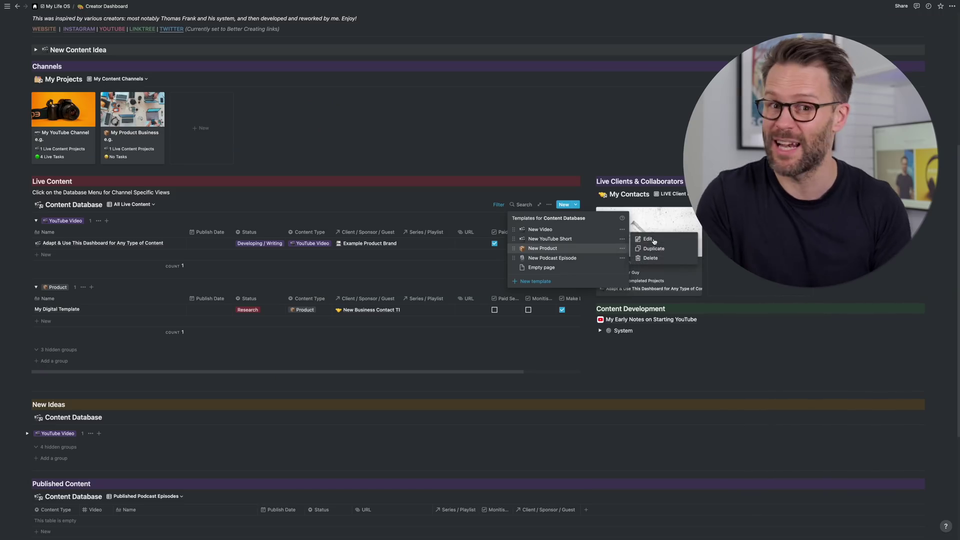
Edit the New Product content template and expand its Contacts and Content Ideas sections.
left_click(653, 240)
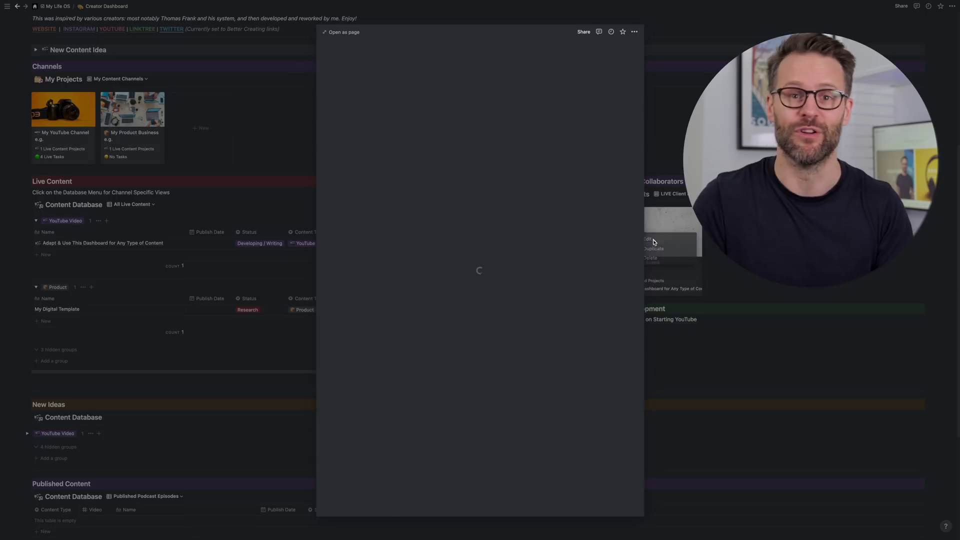
scroll(572, 283, "down", 5)
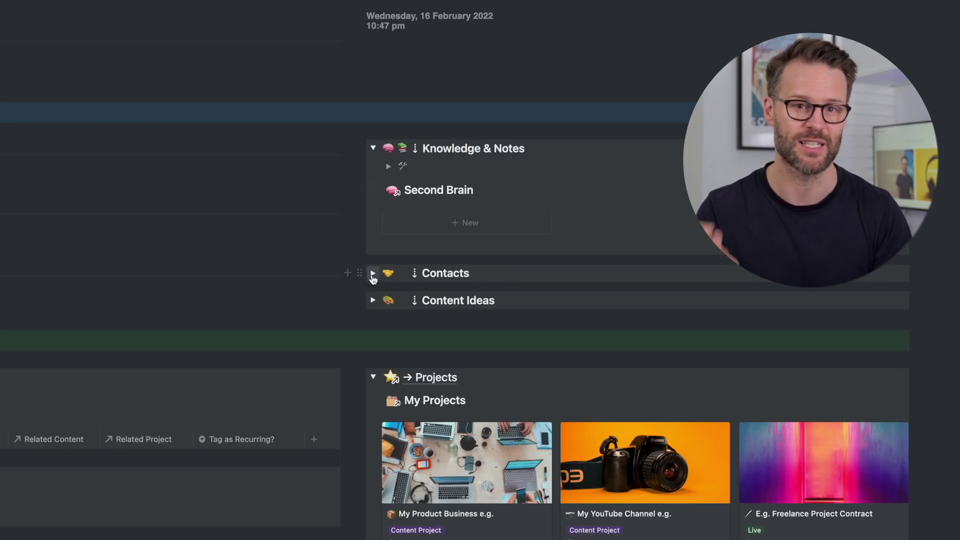
left_click(373, 273)
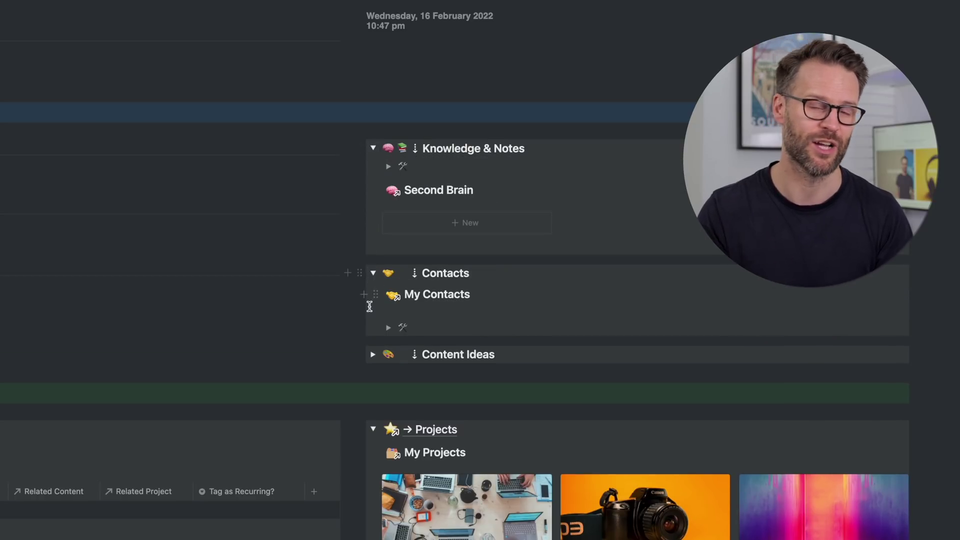
left_click(372, 377)
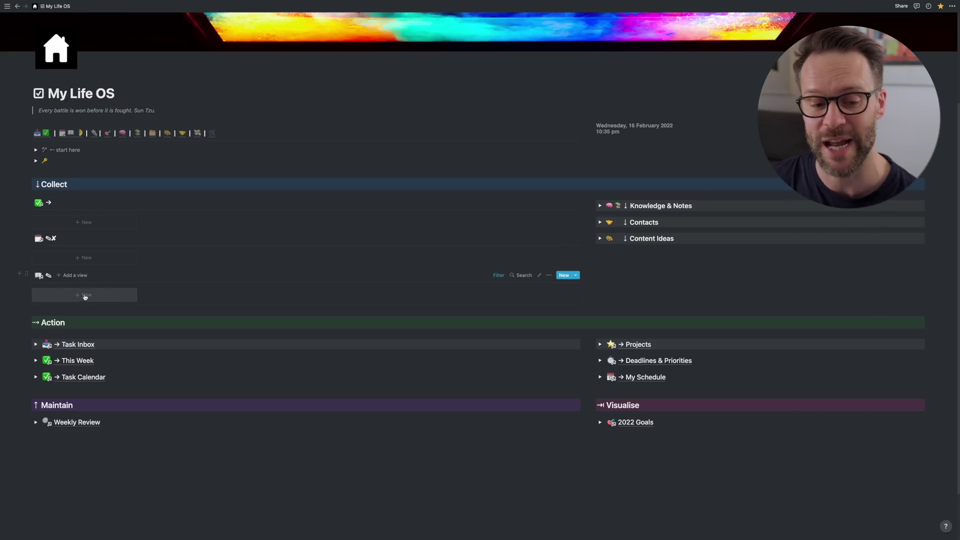
Discard a new Collect entry, then open and close Knowledge & Notes, Contacts and Content Ideas.
left_click(83, 222)
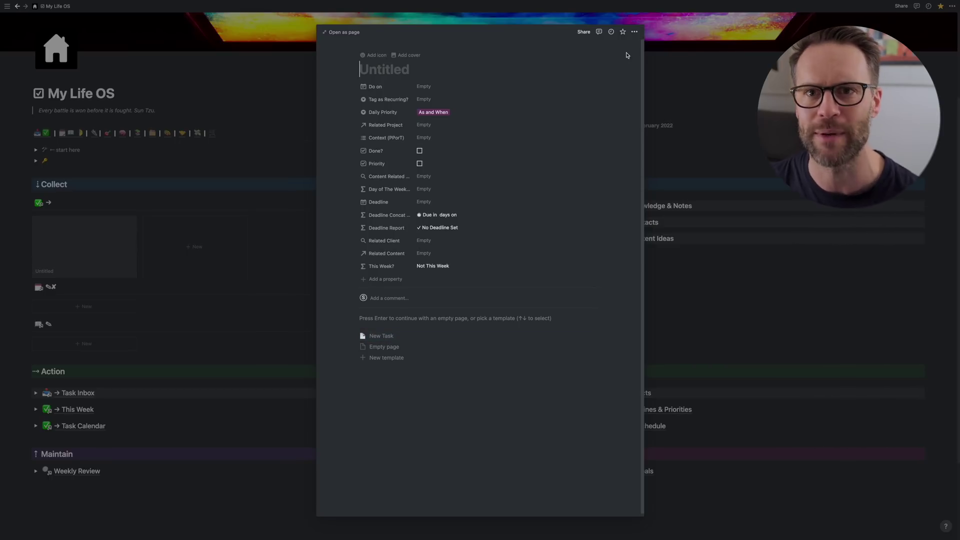
key("Escape")
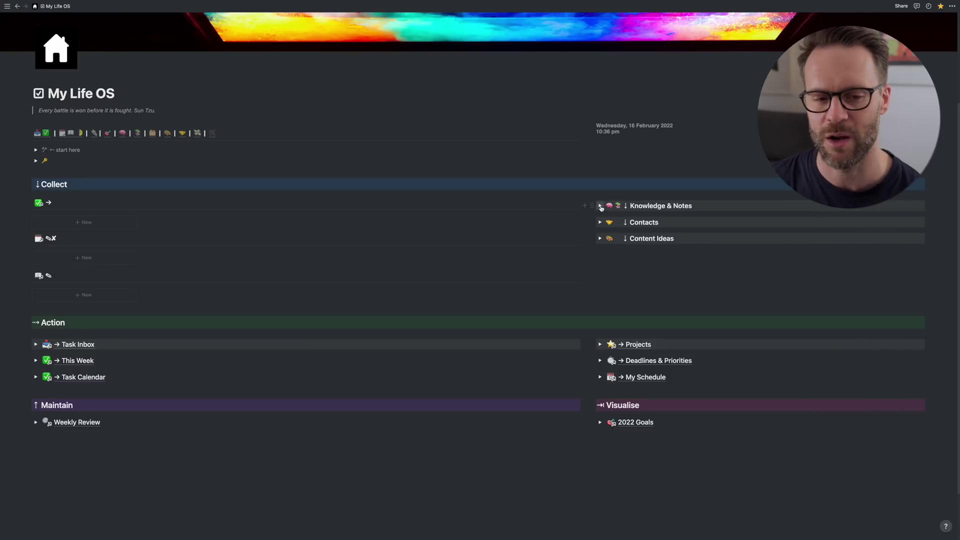
left_click(601, 206)
left_click(600, 206)
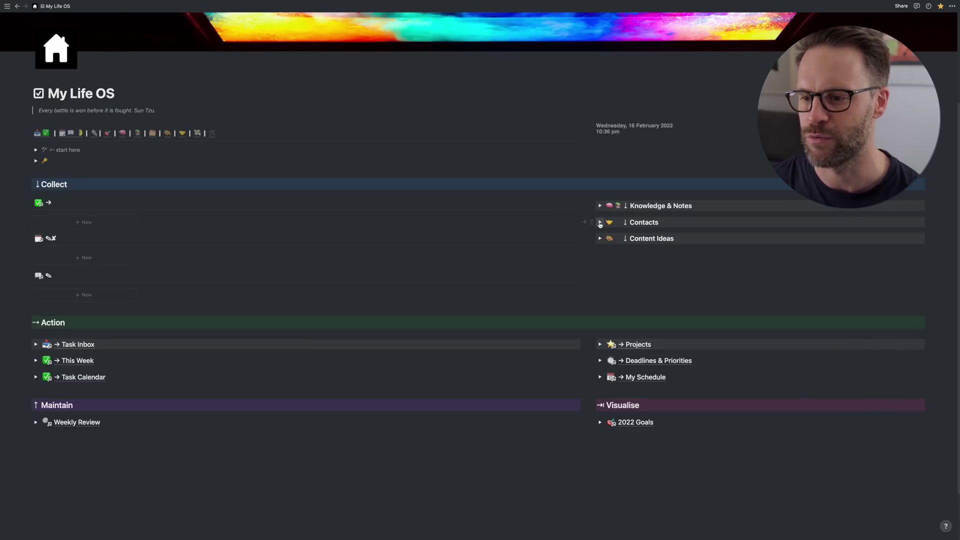
left_click(601, 223)
left_click(601, 223)
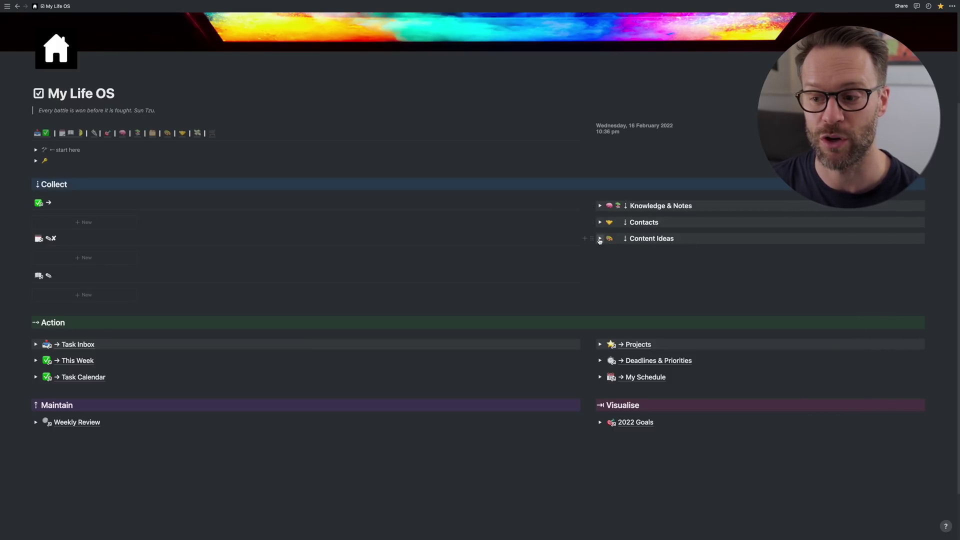
left_click(600, 239)
left_click(600, 239)
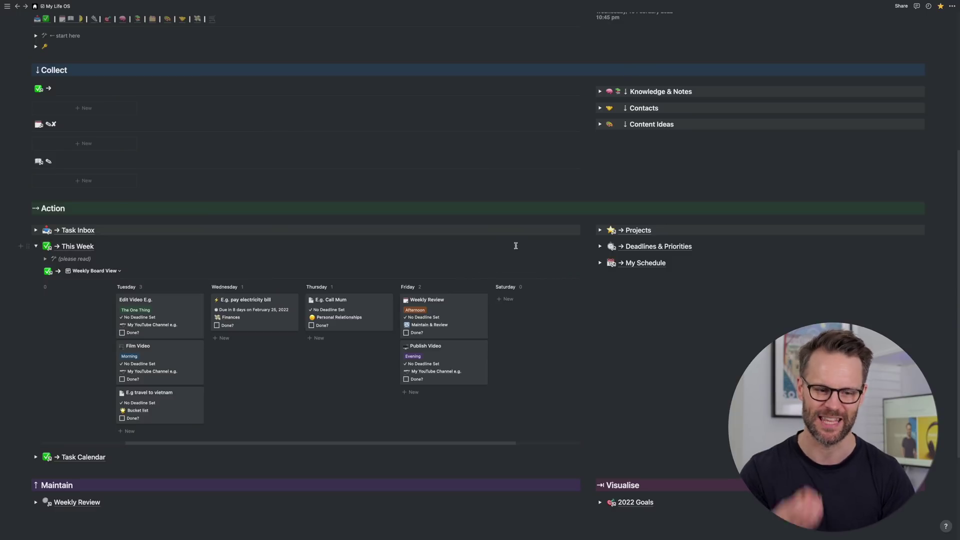
Expand the Deadlines & Priorities timeline and the Task Calendar month view.
left_click(600, 246)
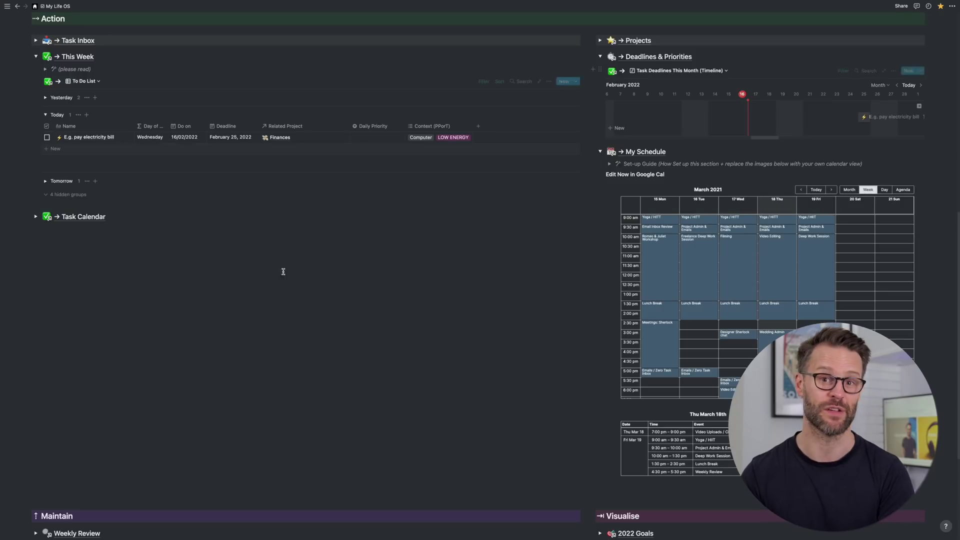
left_click(37, 217)
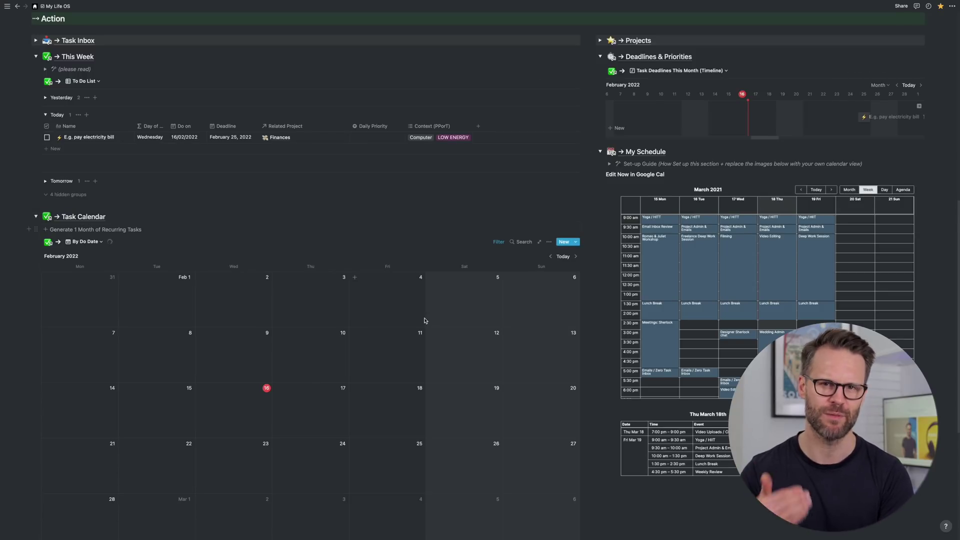
scroll(423, 317, "down", 4)
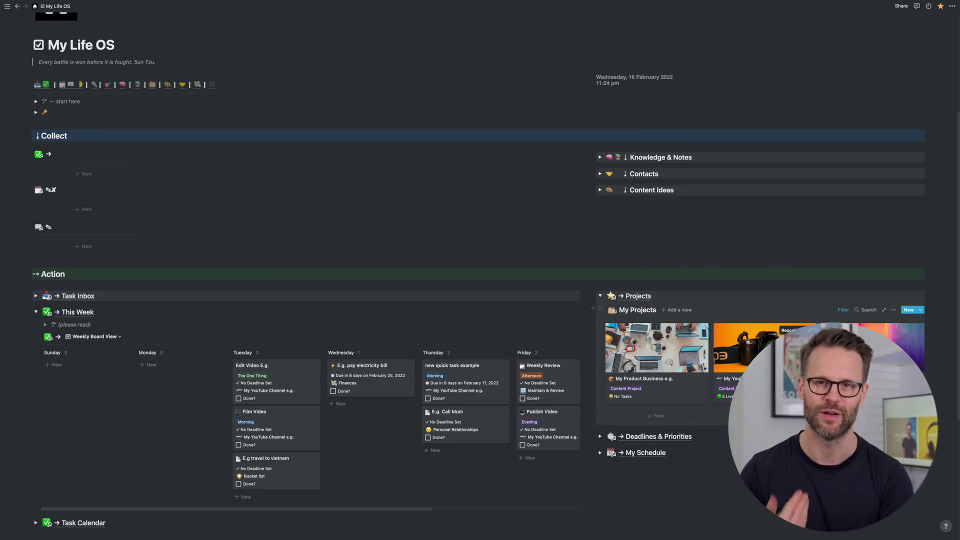
Open the My YouTube Channel e.g. project as a full page and view the Essentialism book entry.
left_click(268, 391)
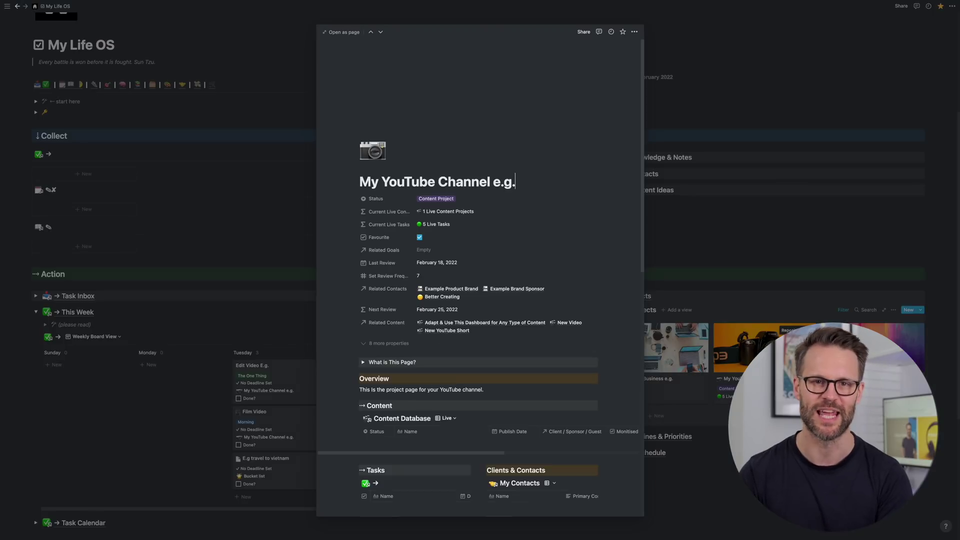
scroll(450, 300, "down", 7)
left_click(343, 32)
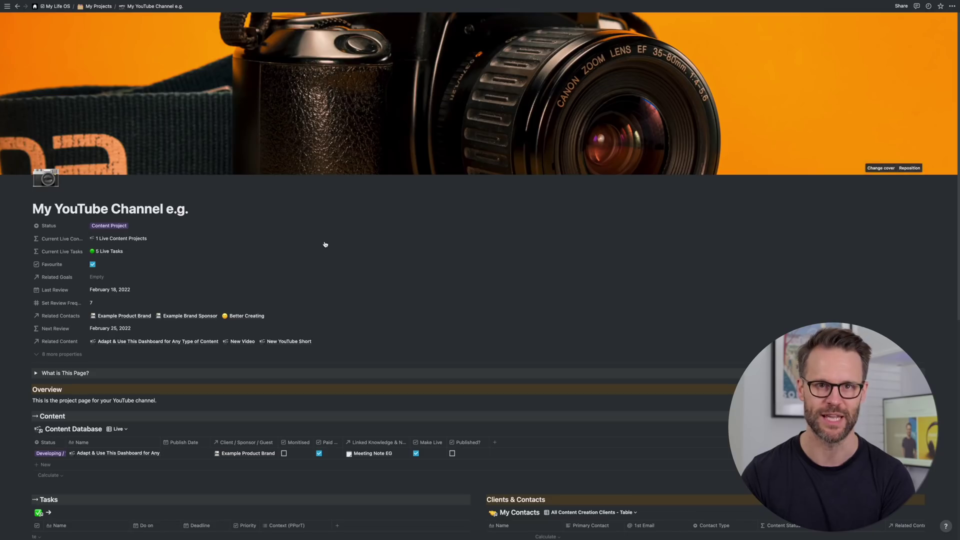
scroll(343, 285, "down", 3)
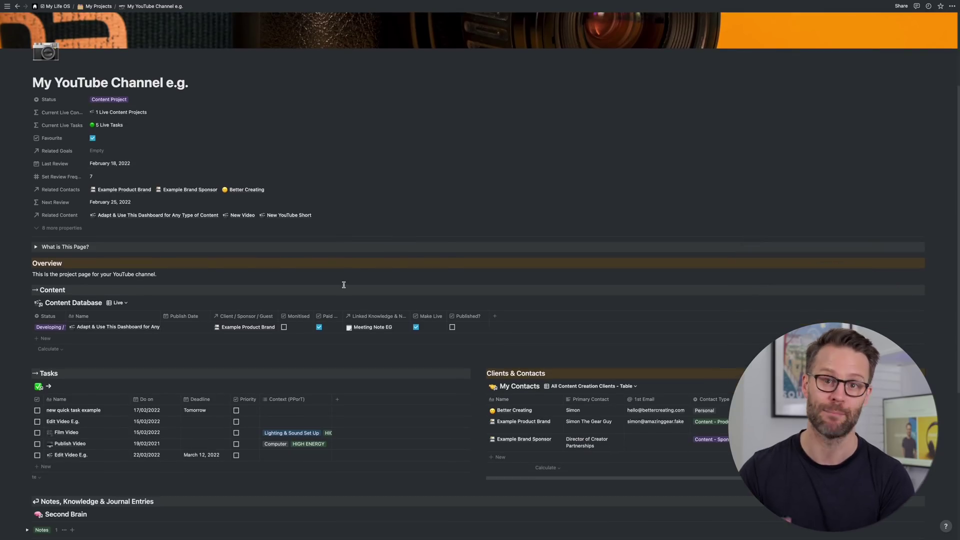
scroll(344, 285, "down", 2)
scroll(343, 286, "up", 2)
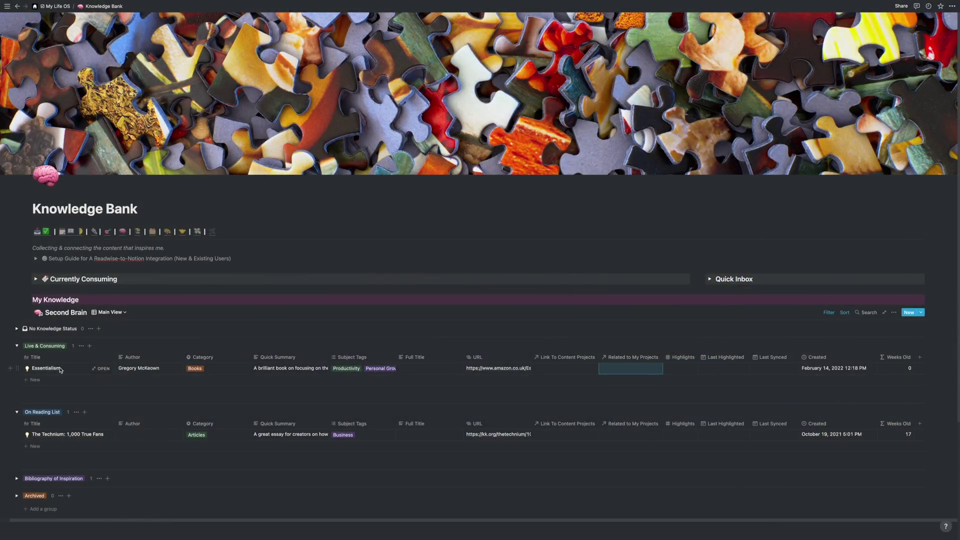
left_click(102, 369)
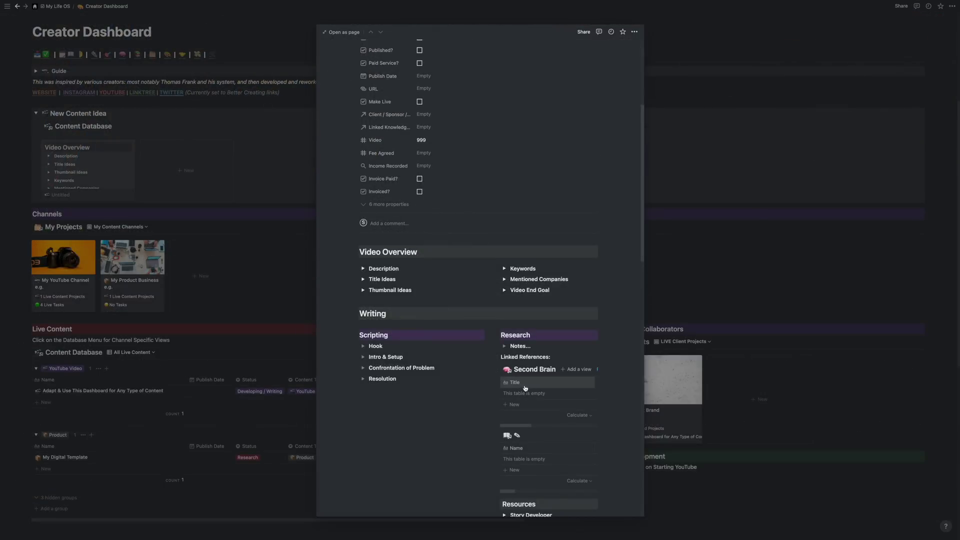
scroll(359, 345, "down", 1)
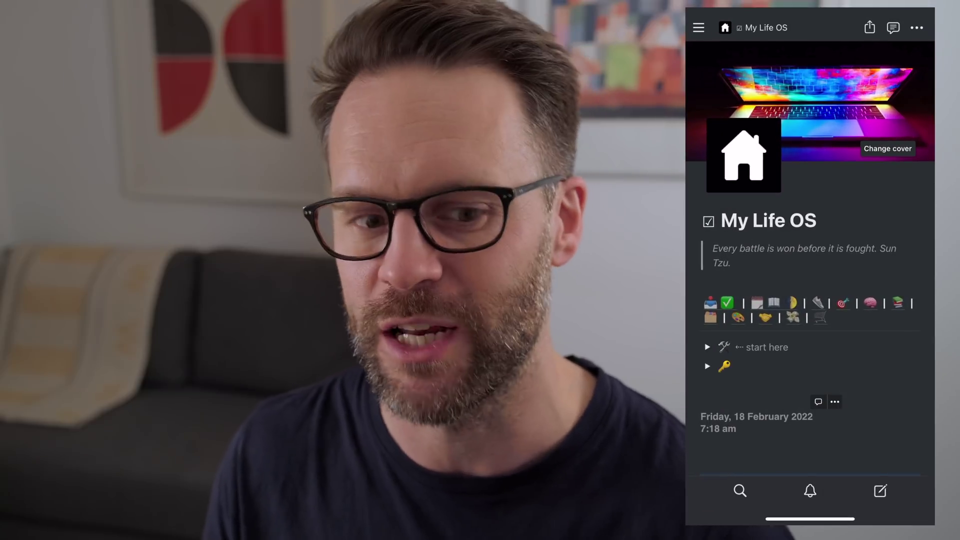
Scroll the mobile My Life OS page and open This Week with its 'E.g. pay electricity bill' task.
scroll(810, 250, "down", 10)
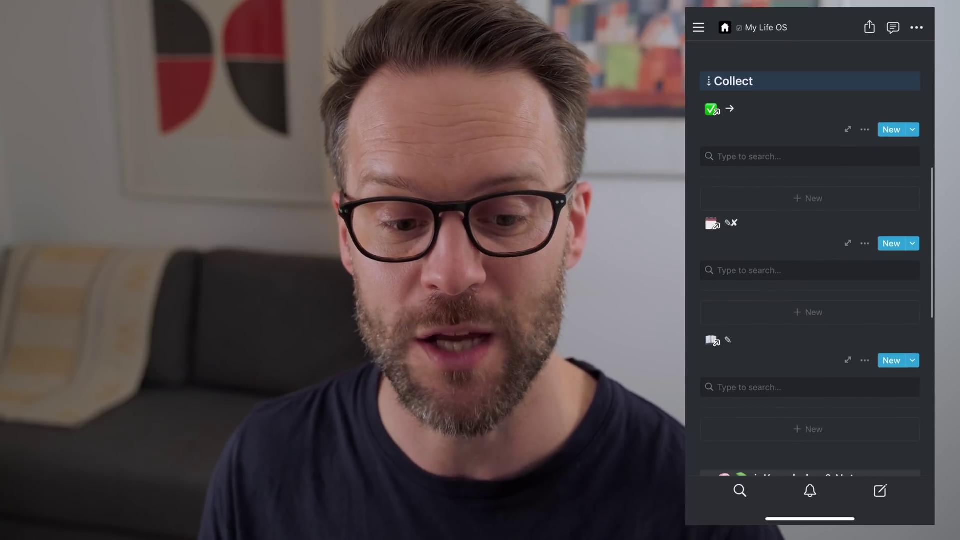
scroll(810, 250, "down", 8)
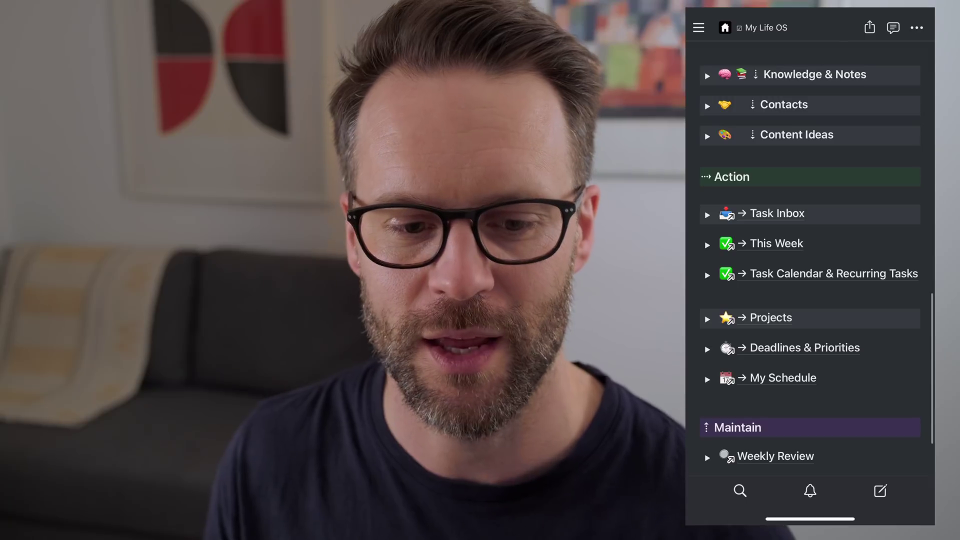
scroll(810, 250, "down", 5)
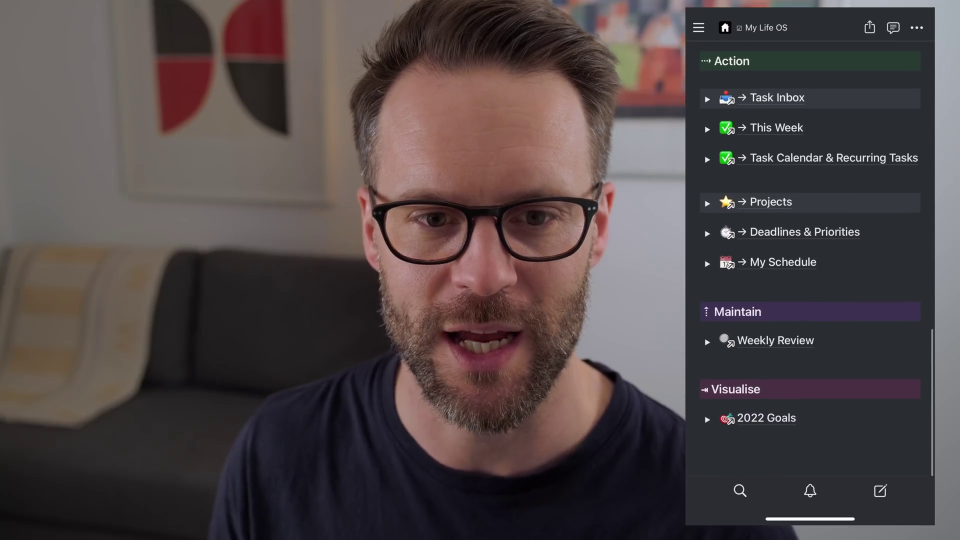
left_click(776, 128)
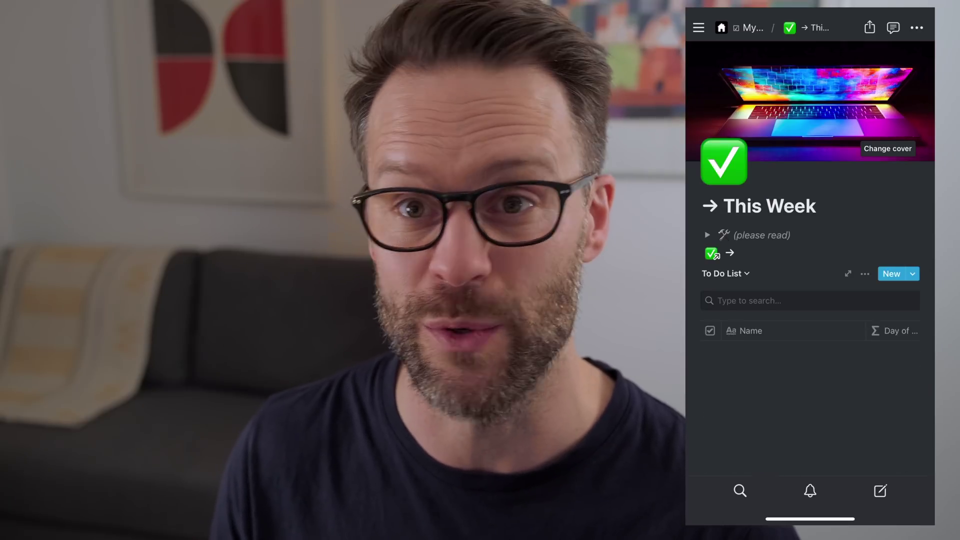
scroll(810, 250, "down", 5)
scroll(810, 250, "up", 5)
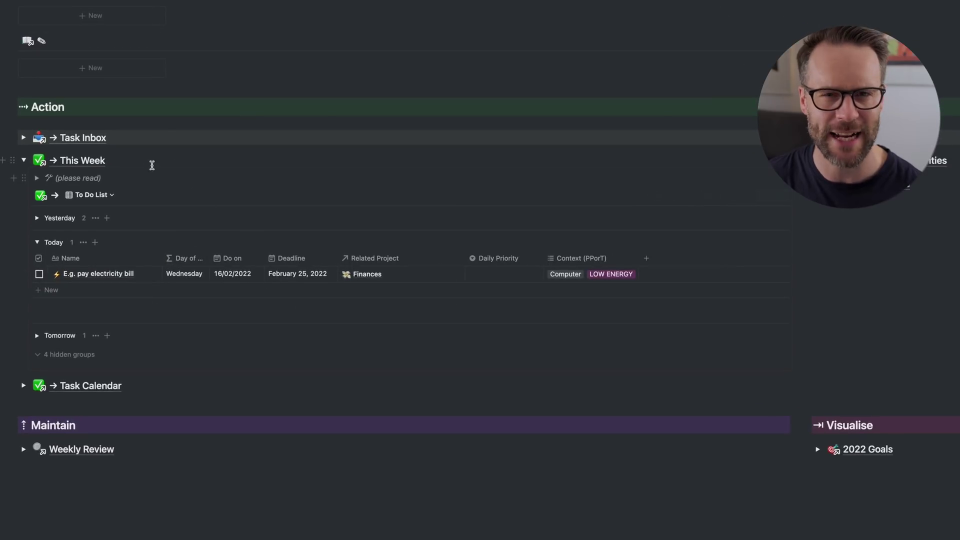
Scroll the Deadlines & Priorities timeline to 25 February to show the 'E.g. pay electricity bill' task.
left_click(24, 178)
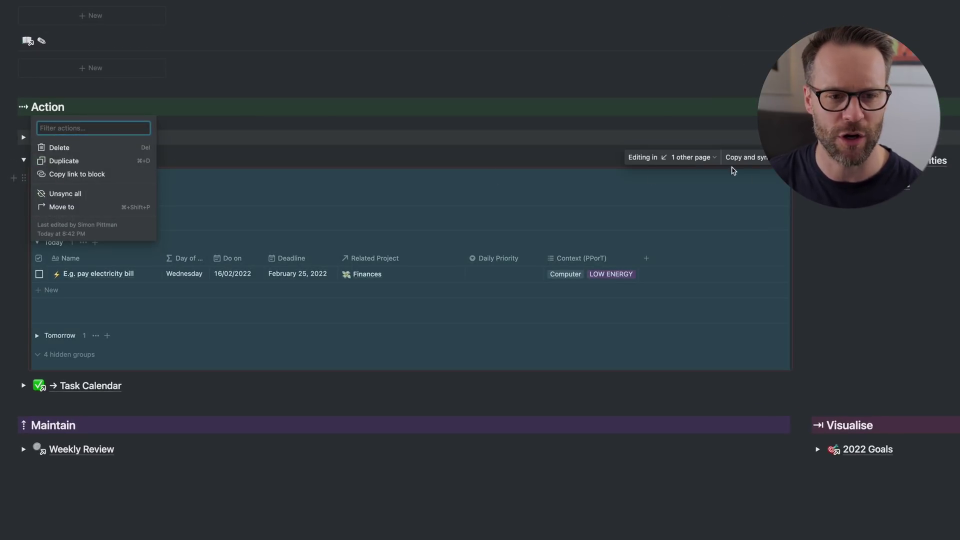
key("Escape")
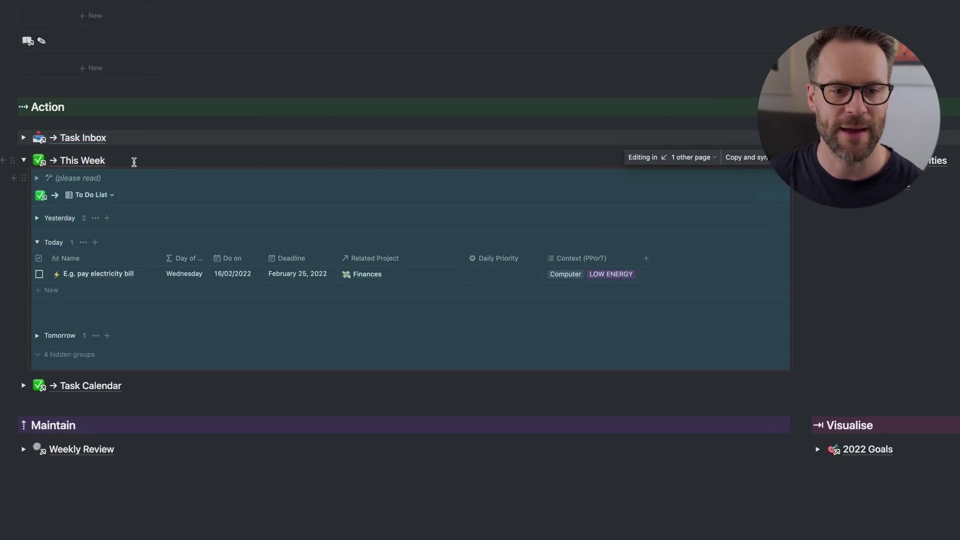
left_click(125, 161)
left_click(93, 161)
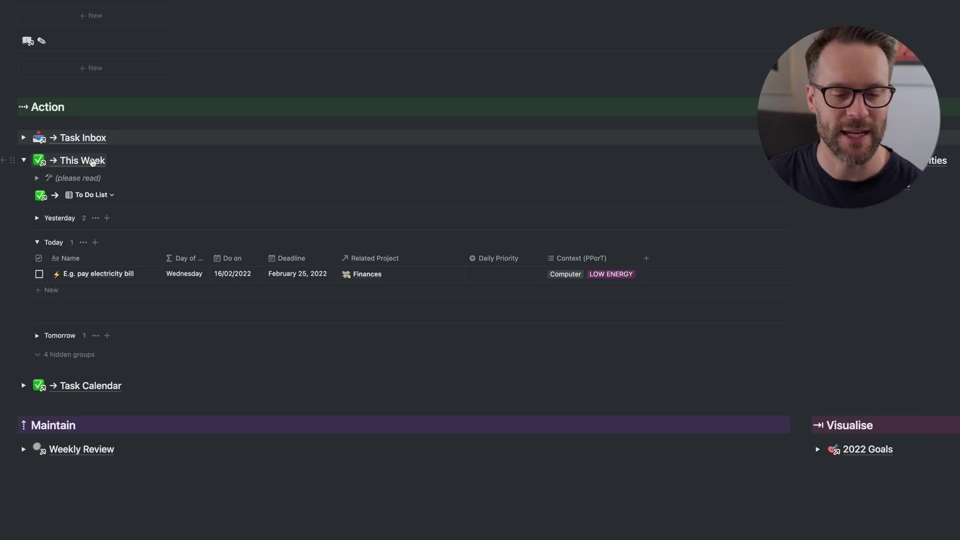
left_click(143, 159)
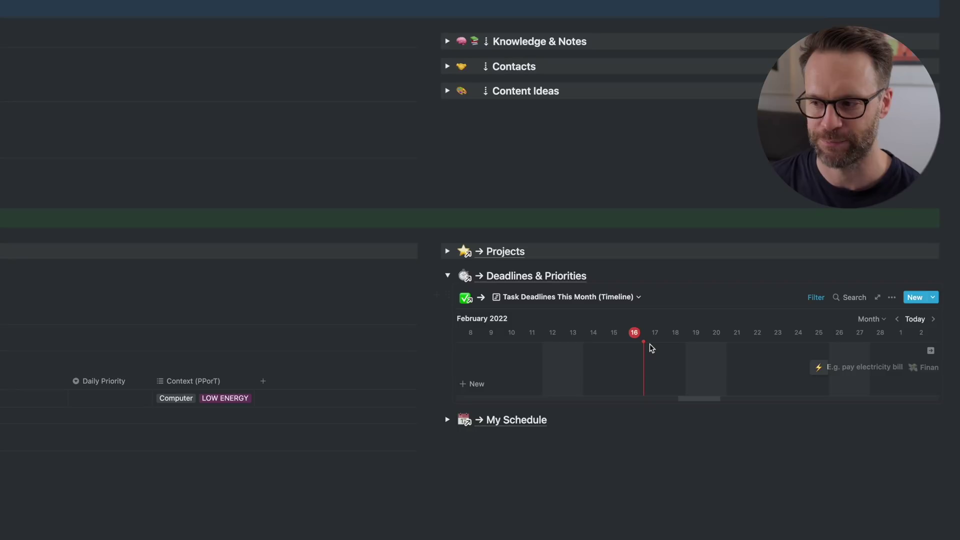
scroll(650, 349, "right", 1)
scroll(595, 348, "right", 4)
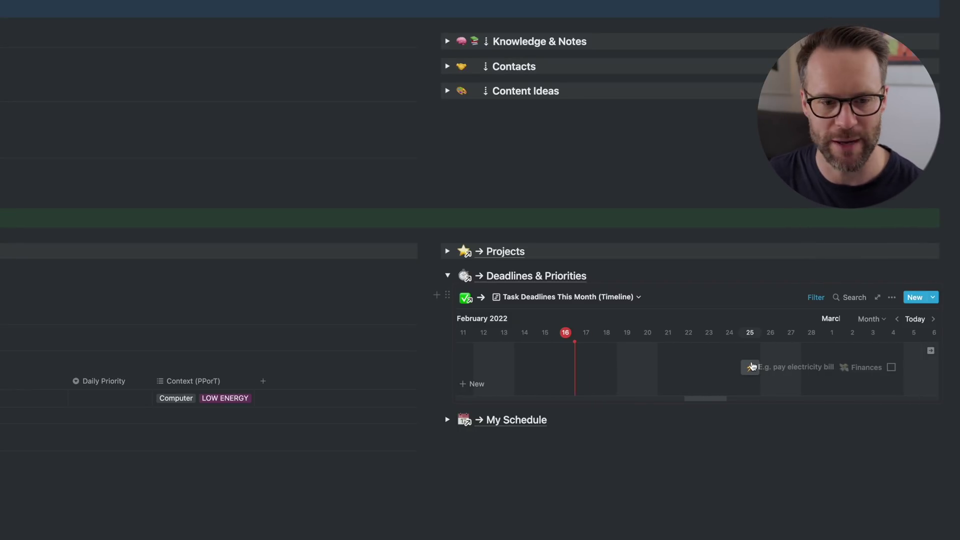
scroll(264, 391, "left", 10)
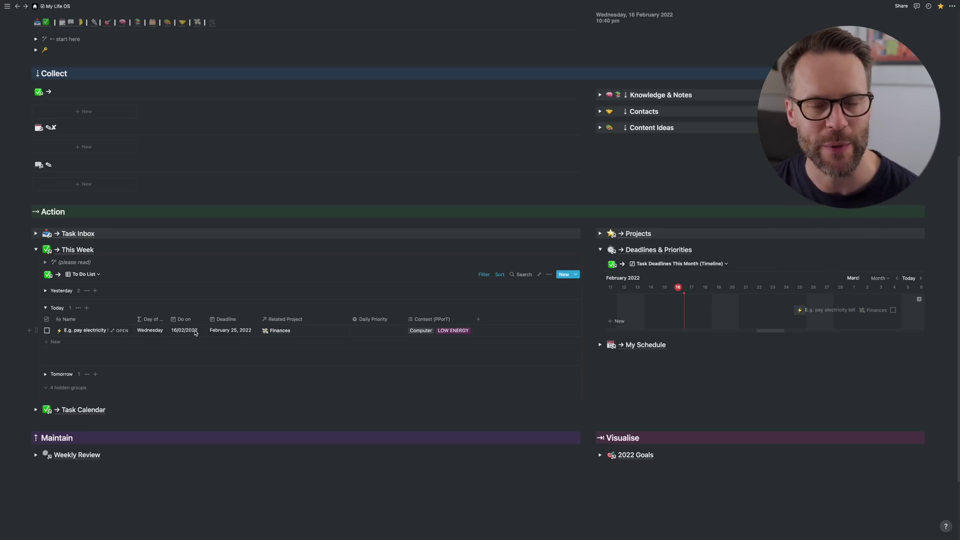
Toggle the Task Calendar and My Schedule sections so This Week's Weekly Board View shows again.
left_click(36, 410)
scroll(65, 405, "down", 6)
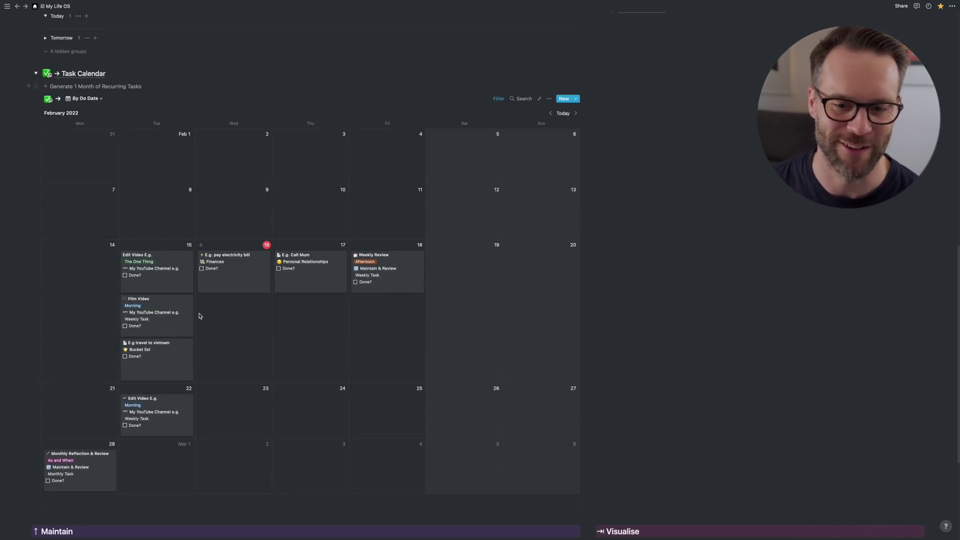
scroll(825, 227, "up", 5)
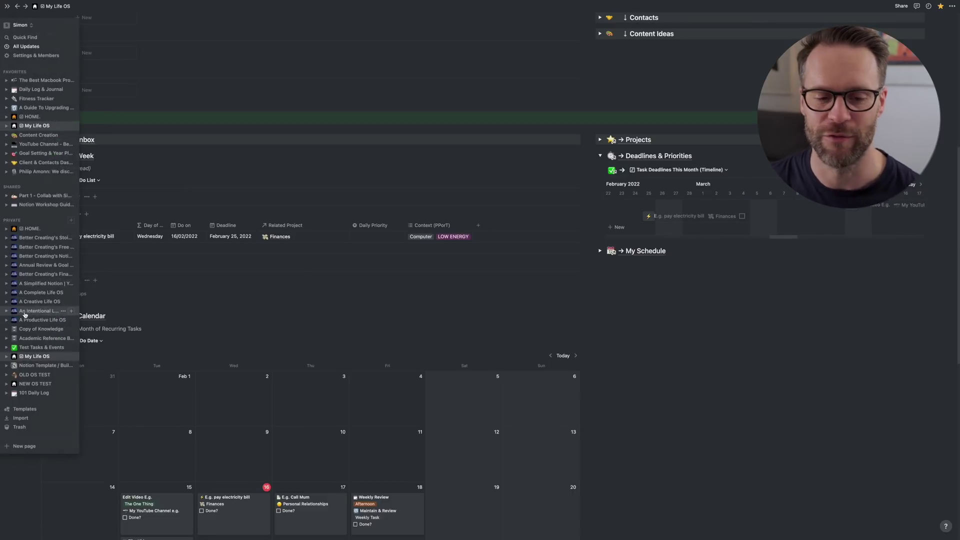
left_click(600, 250)
scroll(842, 350, "down", 1)
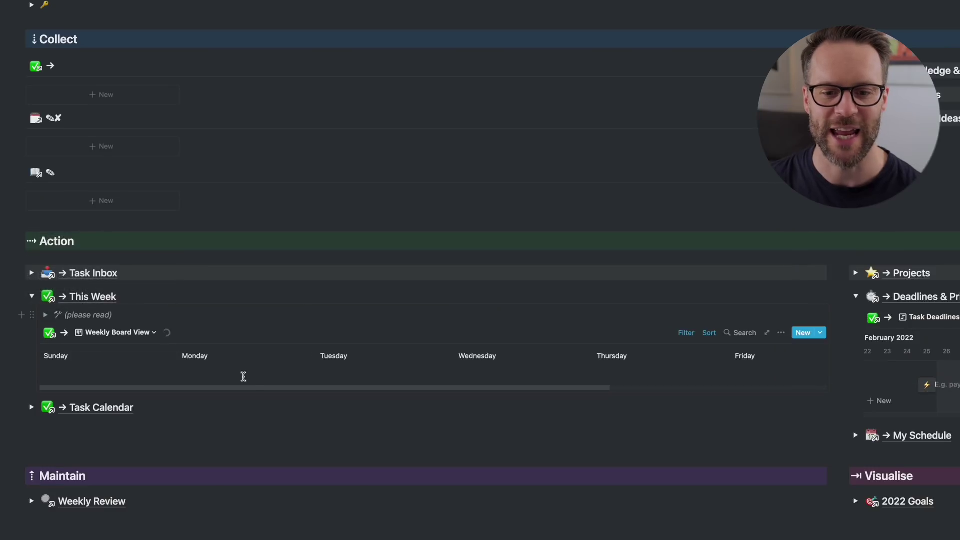
scroll(273, 386, "down", 3)
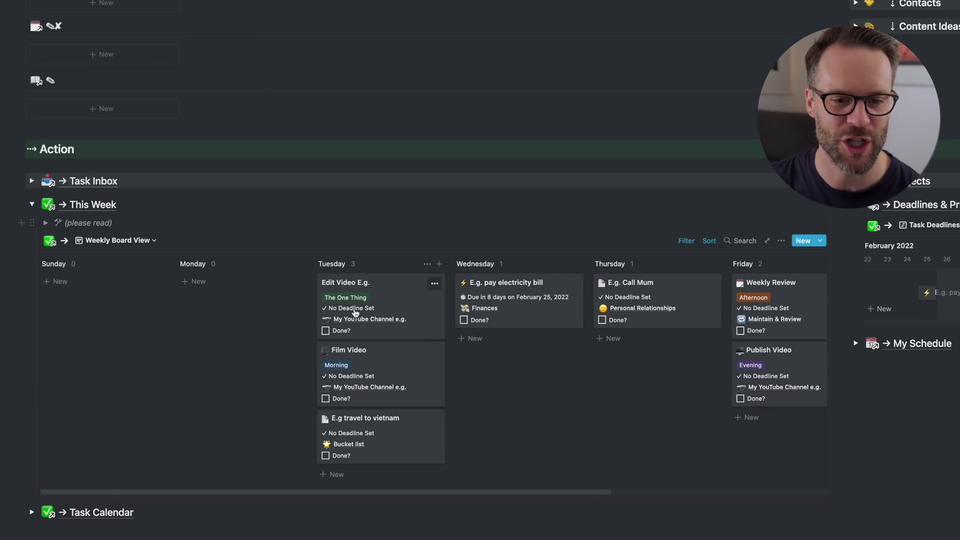
scroll(400, 308, "right", 6)
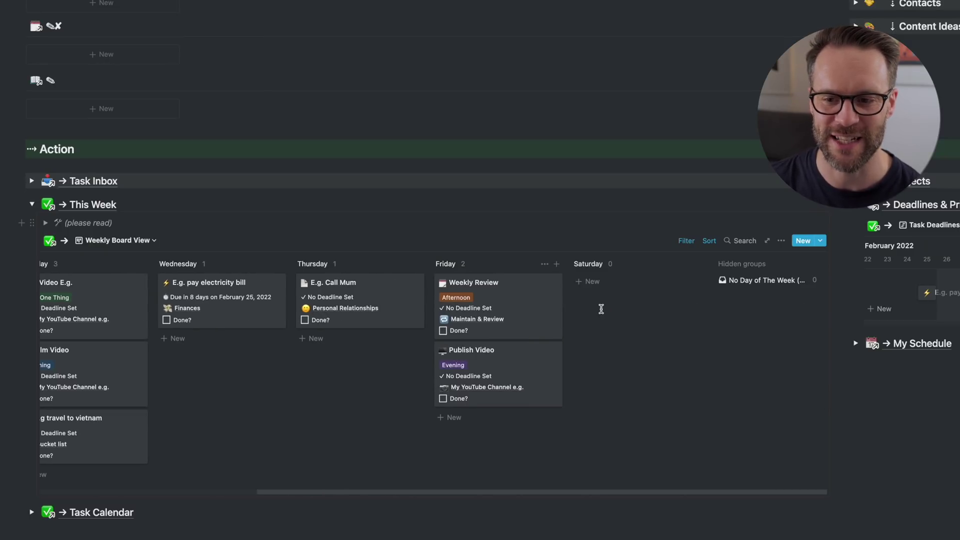
scroll(521, 342, "left", 5)
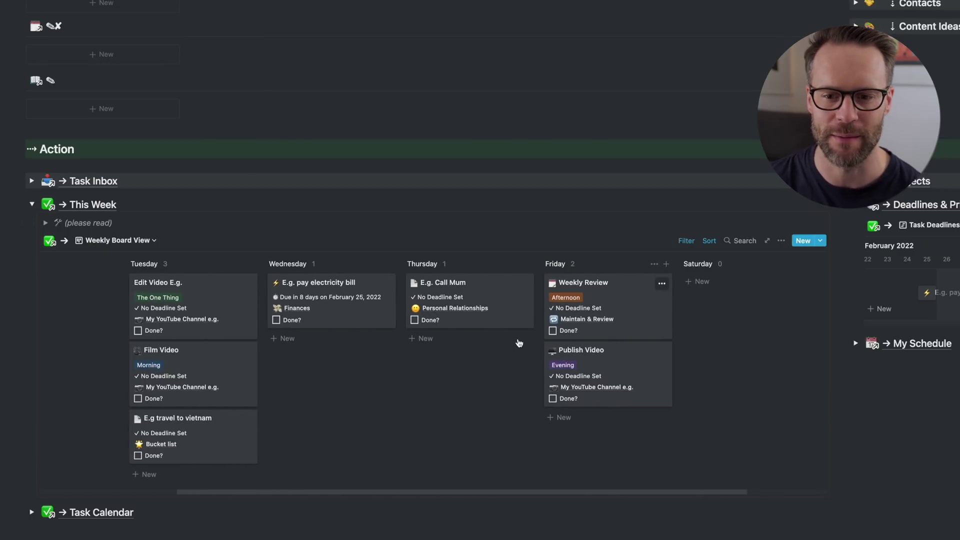
scroll(468, 343, "right", 5)
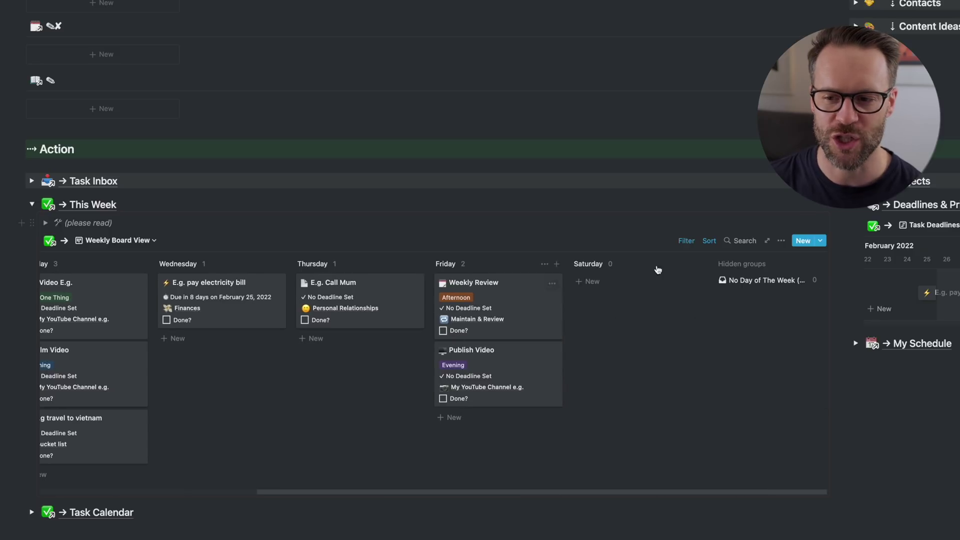
left_click(688, 242)
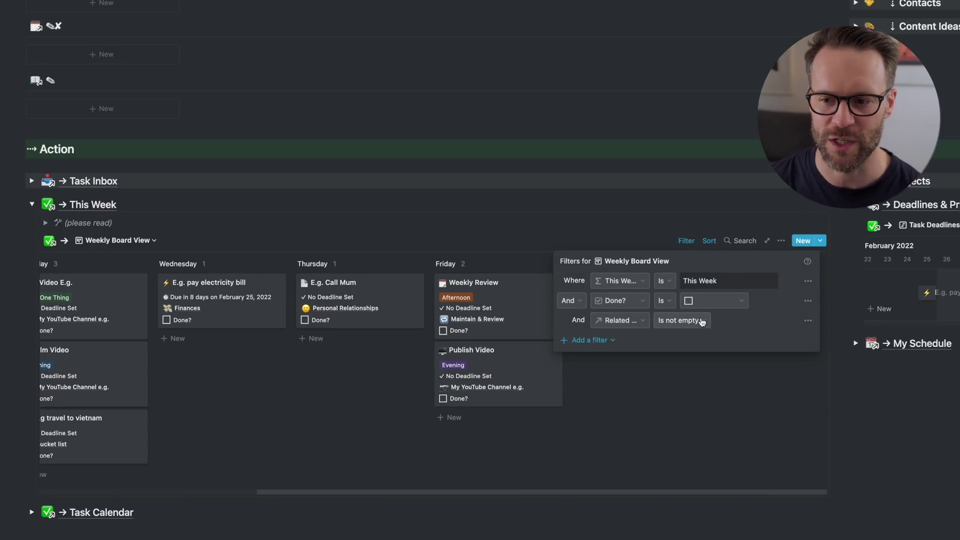
left_click(631, 284)
left_click(328, 407)
left_click(328, 408)
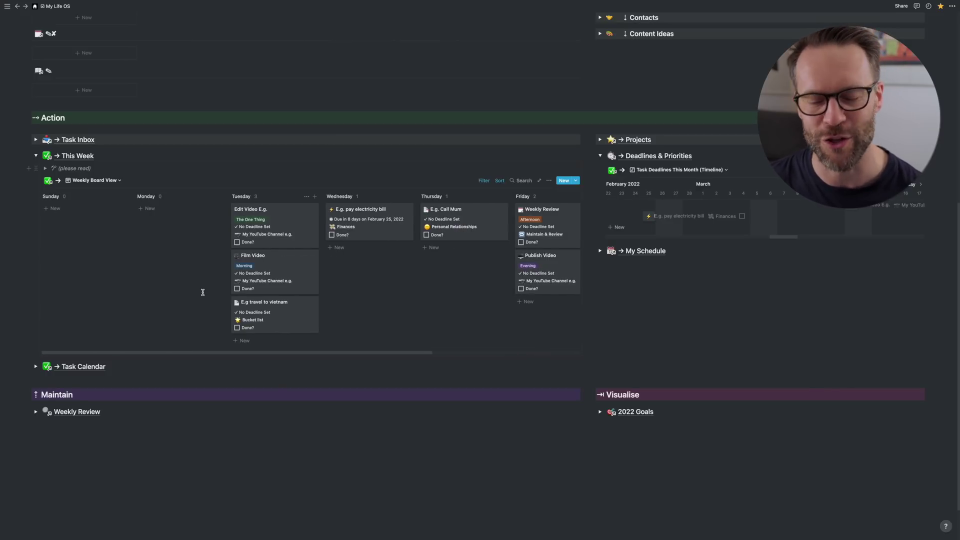
scroll(204, 293, "right", 5)
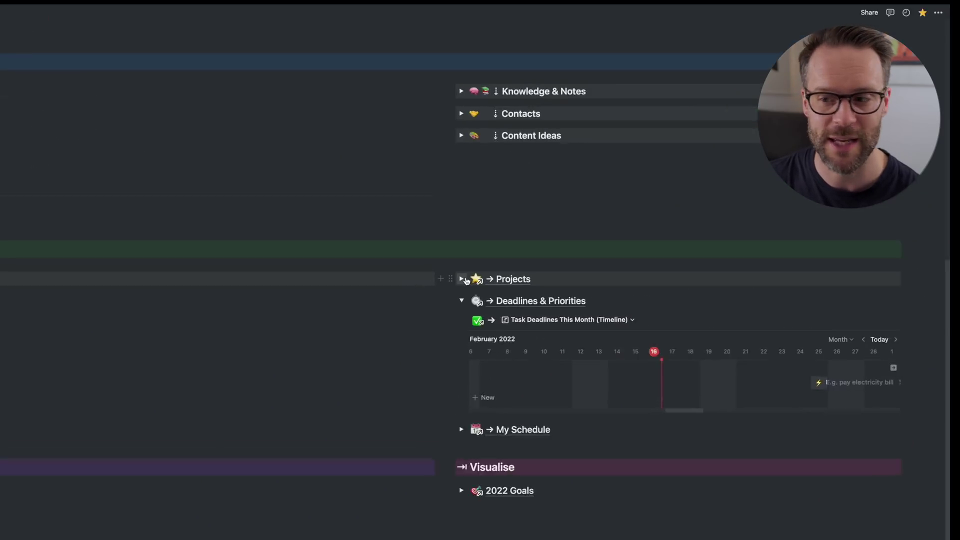
Expand Projects, preview the My YouTube Channel example project, and expand Weekly Review and 2022 Goals.
left_click(462, 279)
scroll(461, 280, "down", 3)
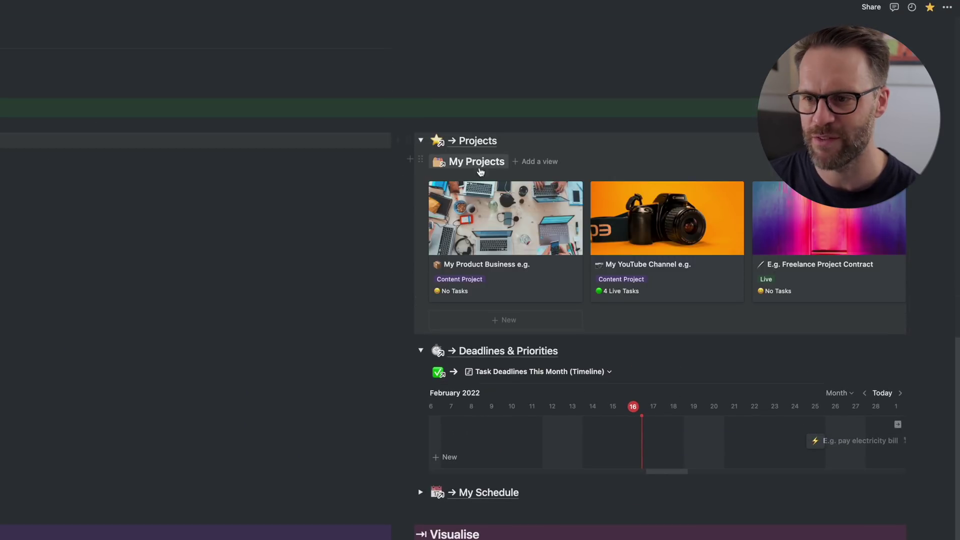
left_click(667, 235)
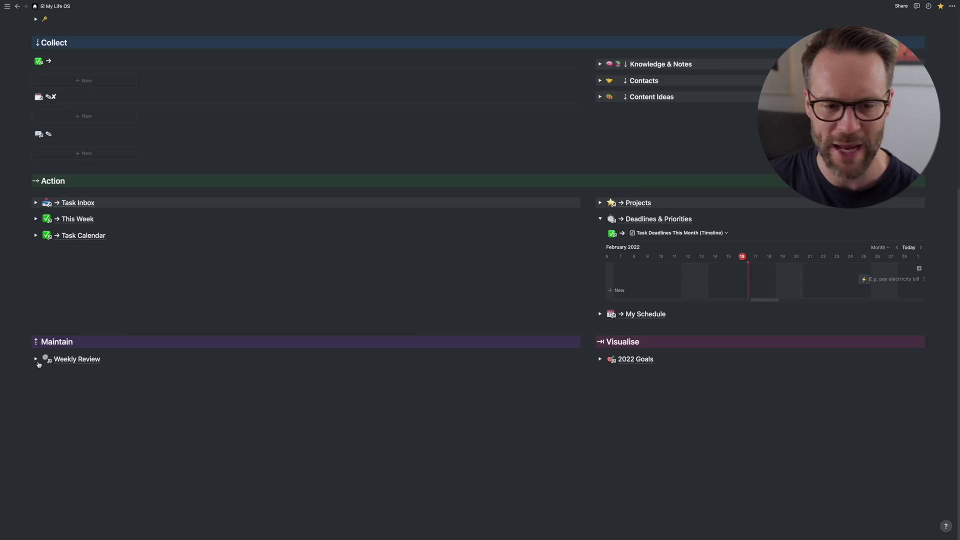
left_click(36, 359)
left_click(601, 359)
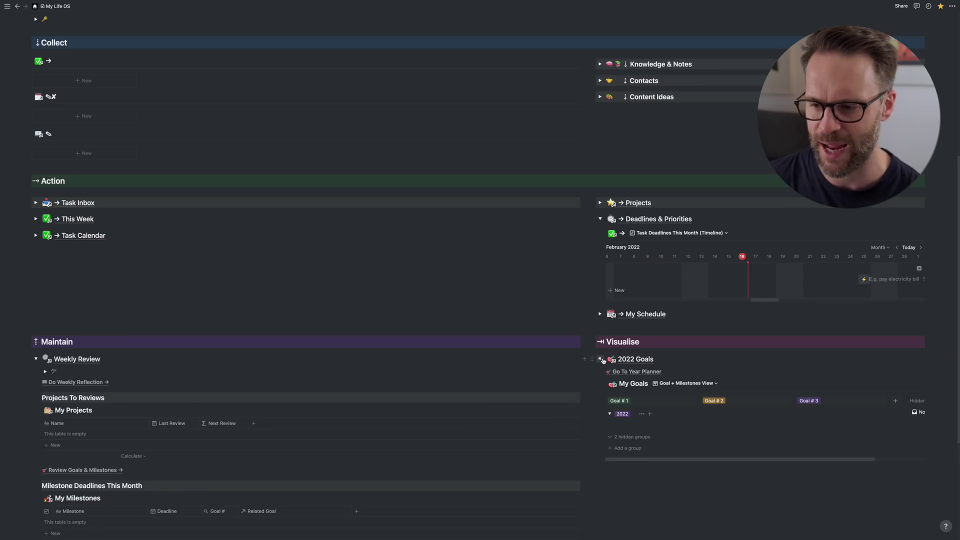
scroll(634, 373, "down", 2)
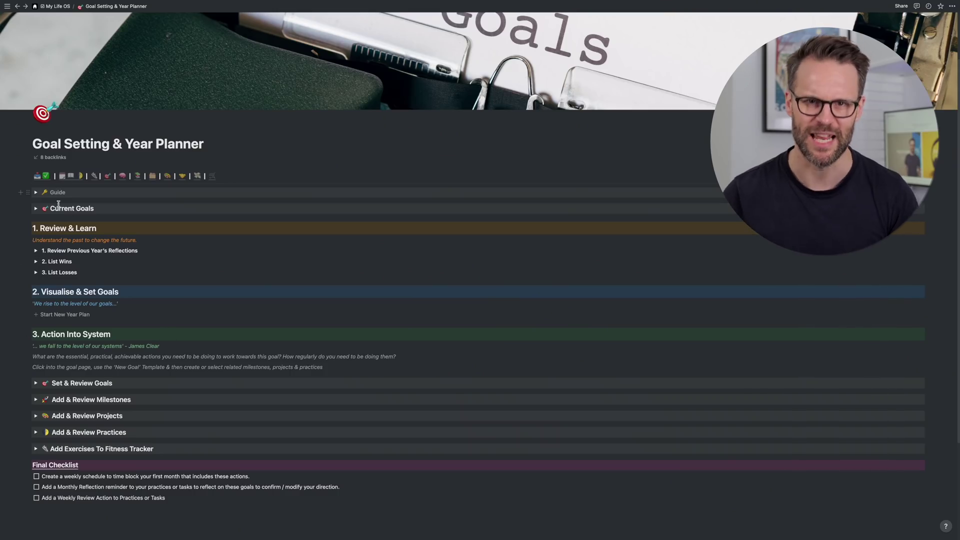
Set the Reading Time practice's frequency to 3 and view the new-project templates.
left_click(38, 210)
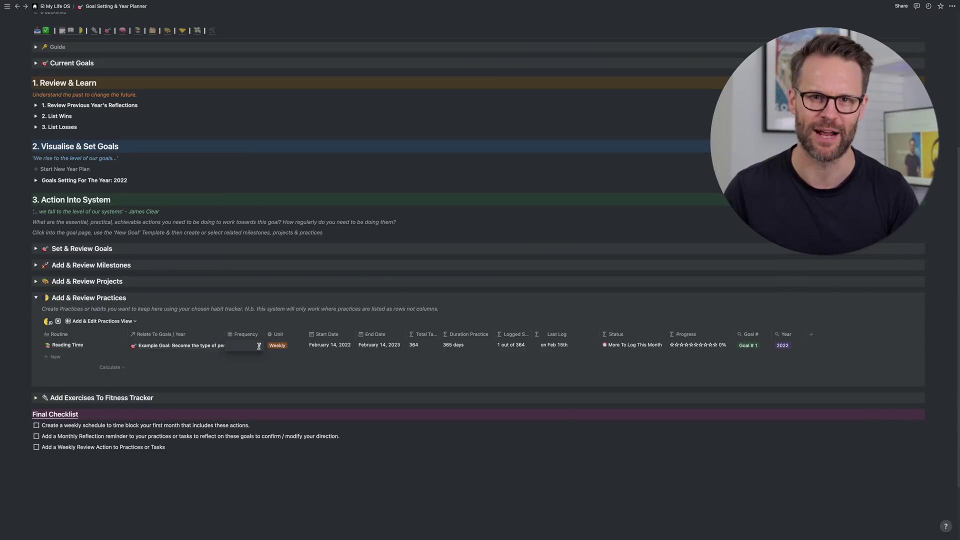
type("3")
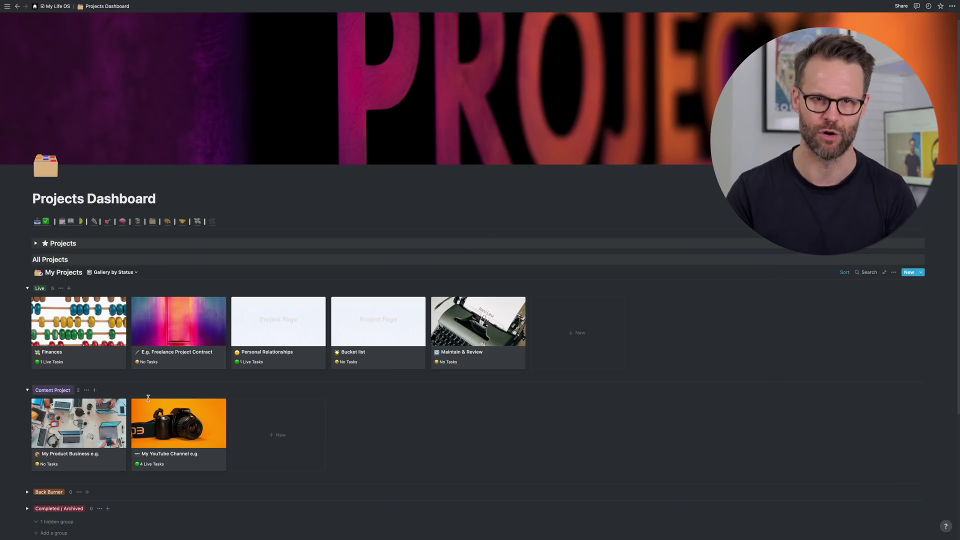
left_click(921, 272)
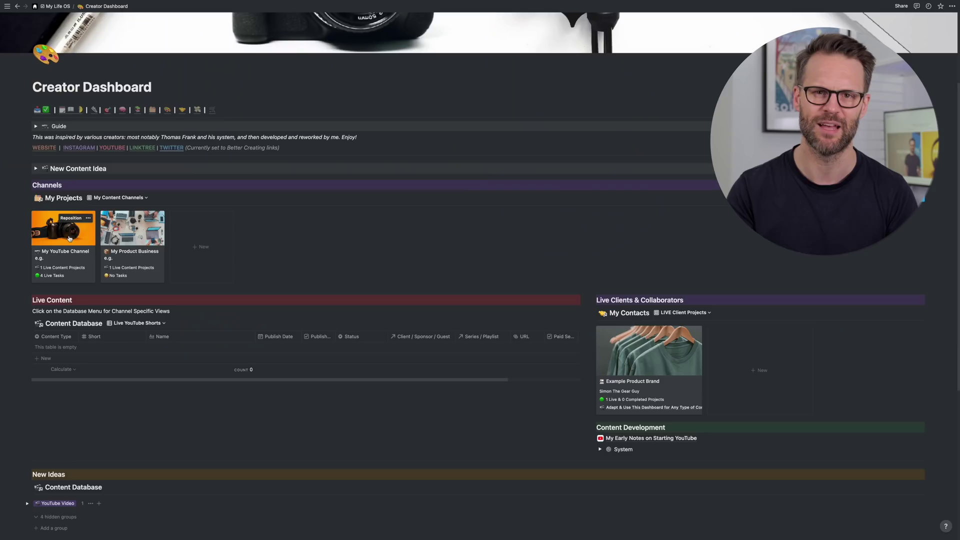
Open the My YouTube Channel example project as a full page, then return to My Life OS.
left_click(69, 239)
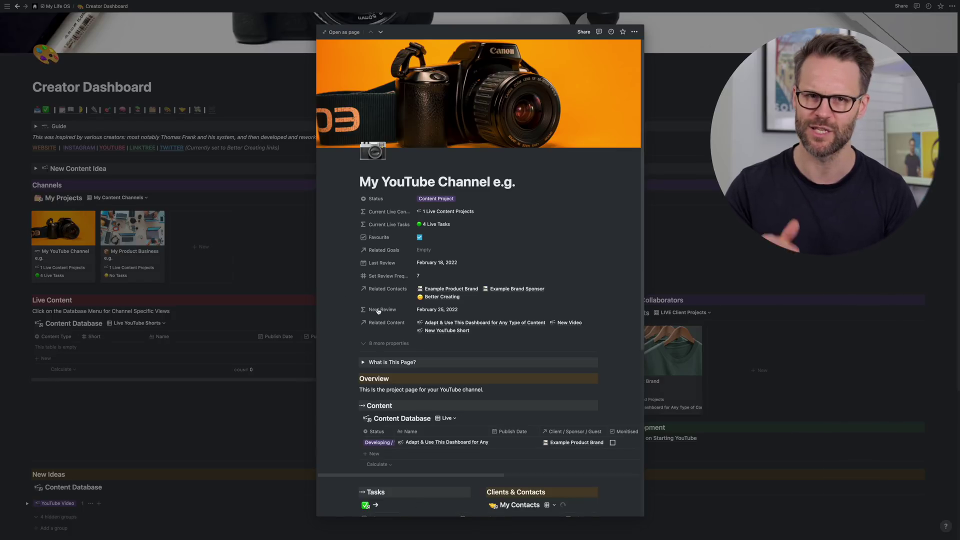
left_click(341, 32)
scroll(369, 268, "down", 3)
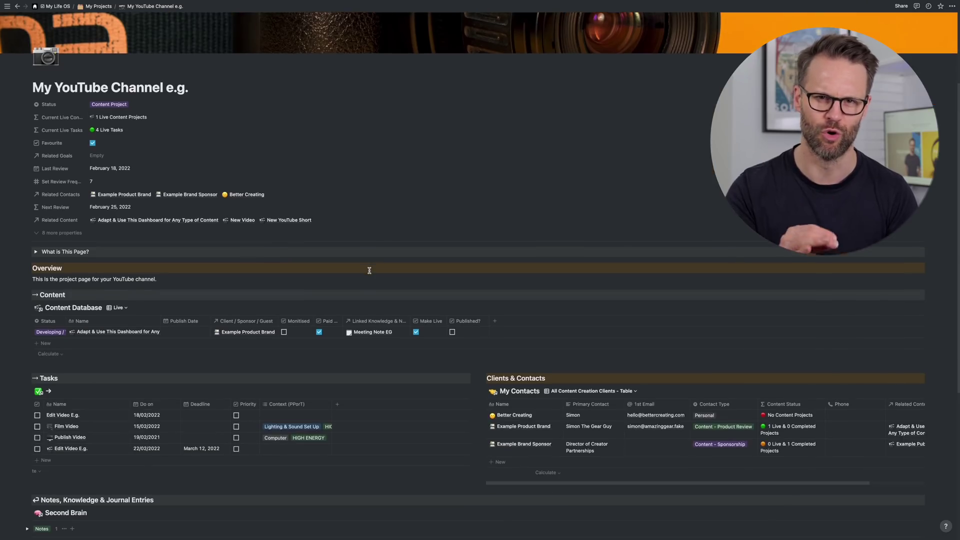
left_click(53, 6)
scroll(264, 431, "down", 5)
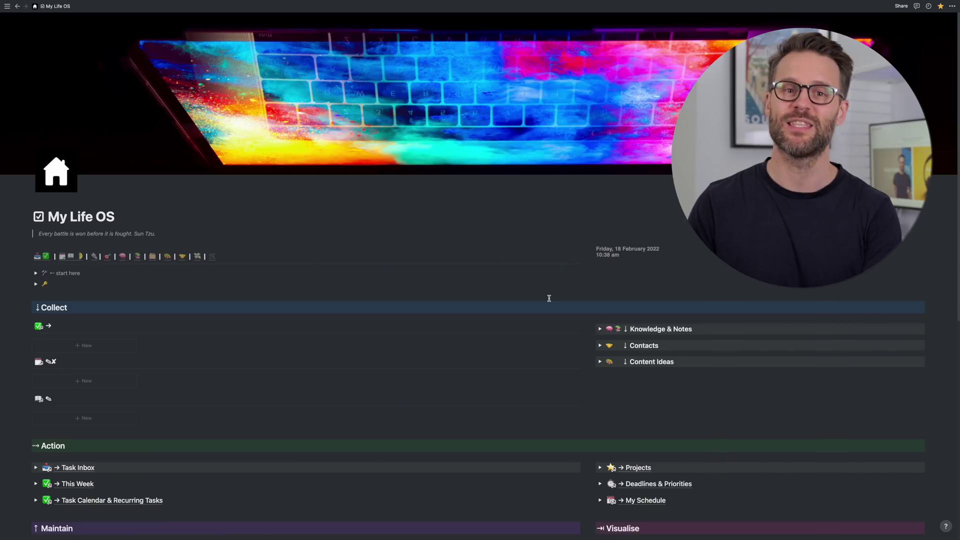
From Weekly Review, set the Maintain & Review project's Last Review date to February 18, 2022.
scroll(549, 297, "down", 8)
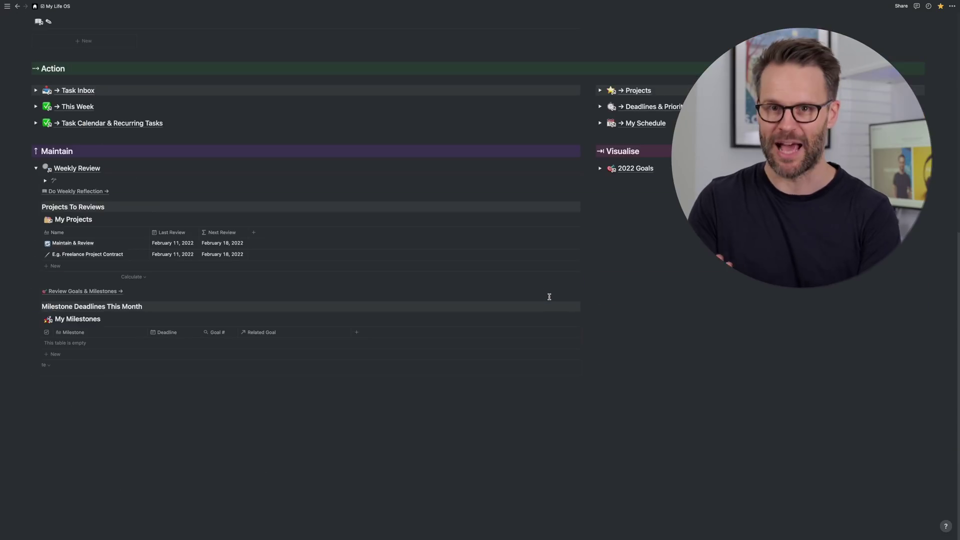
left_click(84, 169)
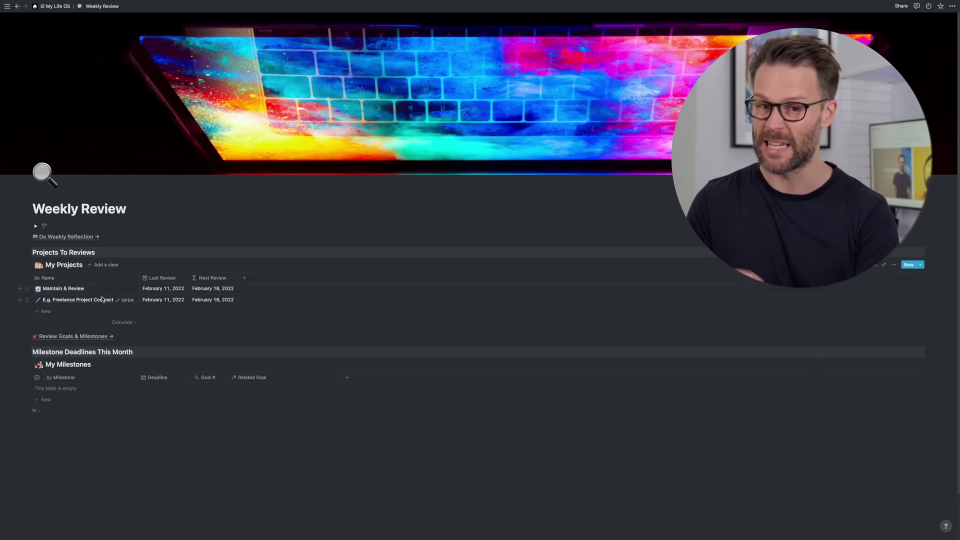
left_click(124, 289)
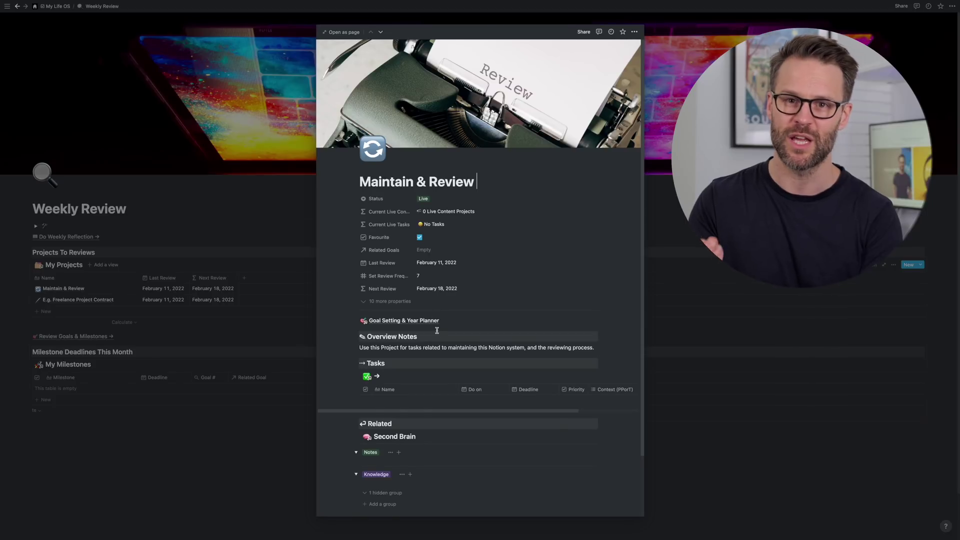
scroll(438, 333, "down", 3)
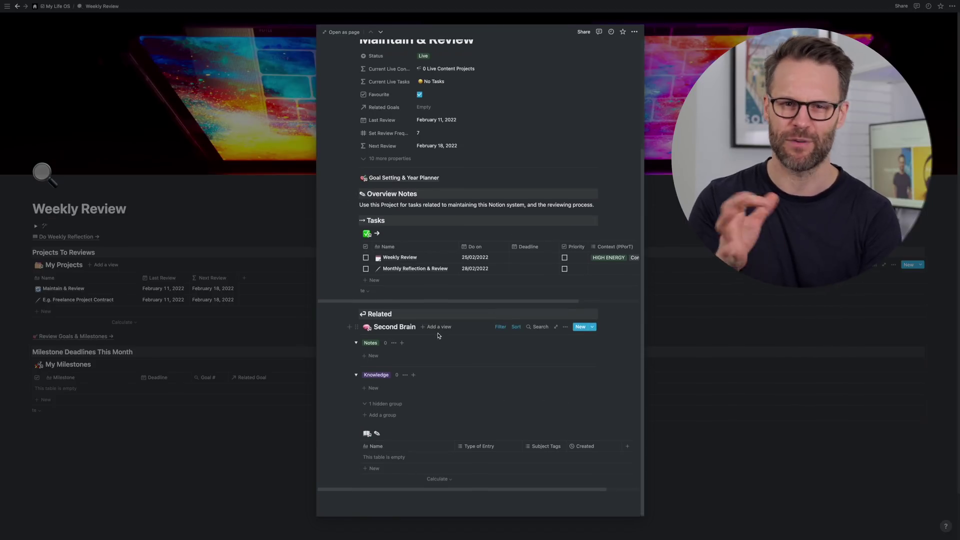
scroll(435, 330, "up", 2)
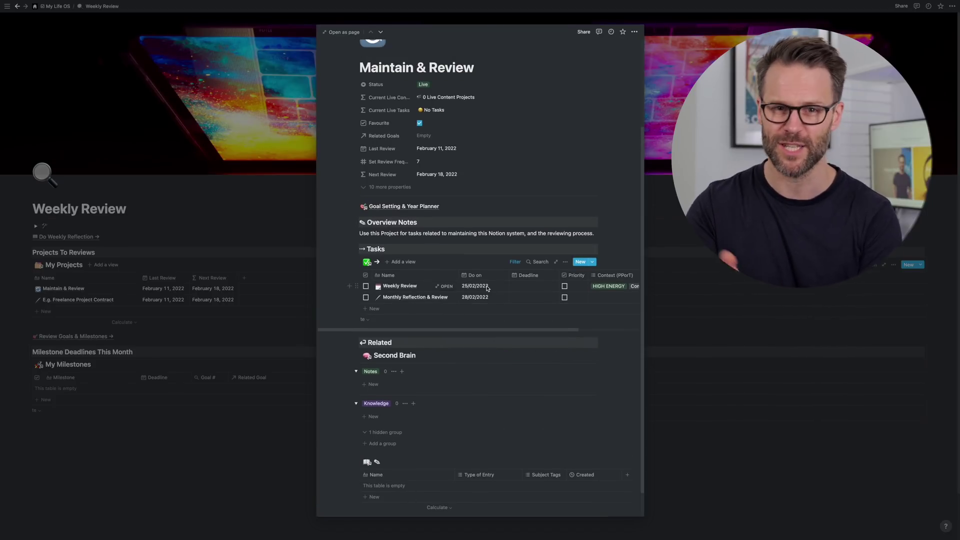
scroll(490, 292, "up", 3)
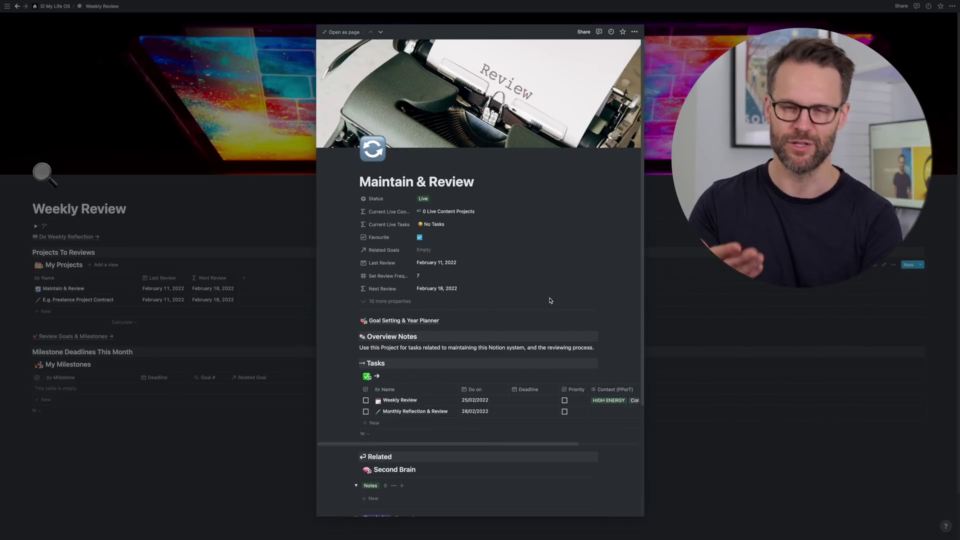
left_click(444, 265)
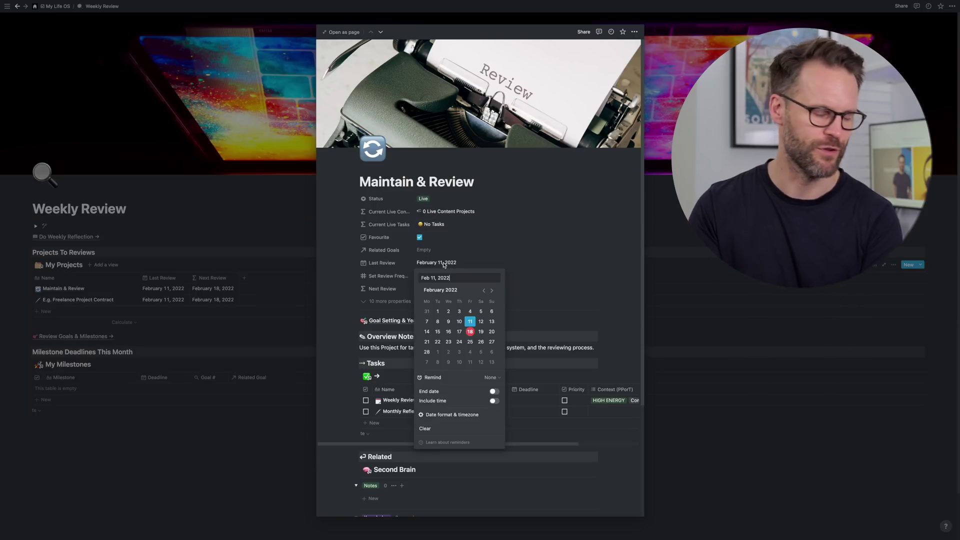
left_click(471, 332)
left_click(236, 318)
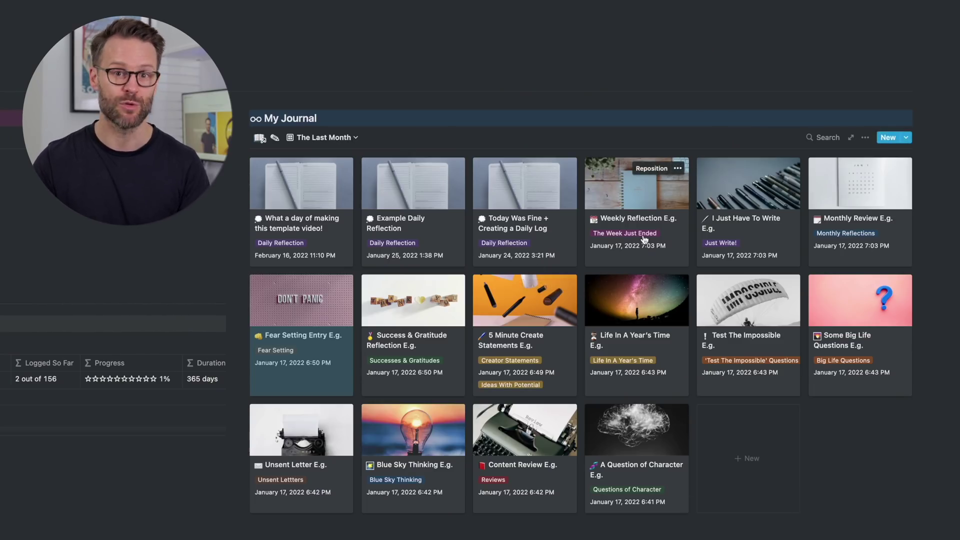
Preview the Weekly Reflection E.g. entry, then go to Daily Log & Journal and on to Fitness Tracker.
left_click(636, 200)
scroll(446, 367, "down", 6)
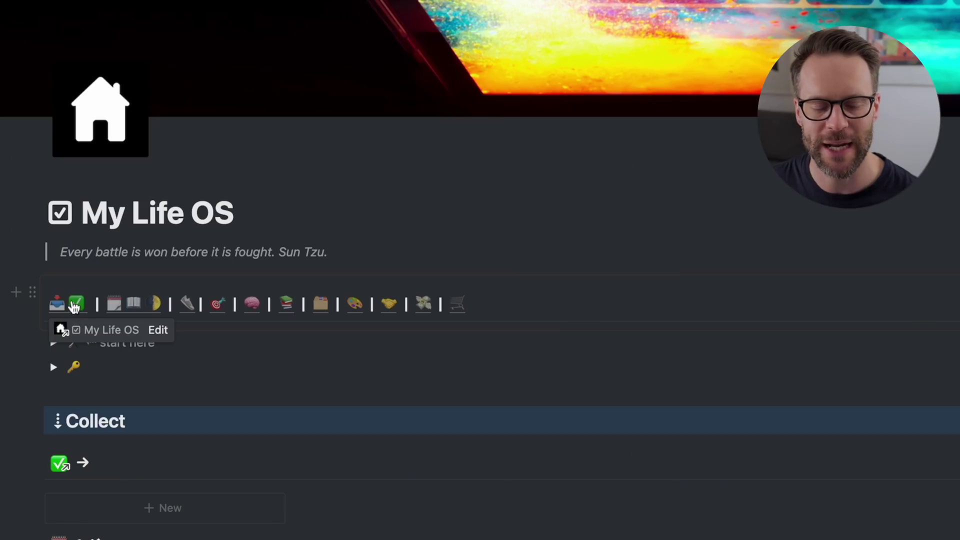
left_click(136, 306)
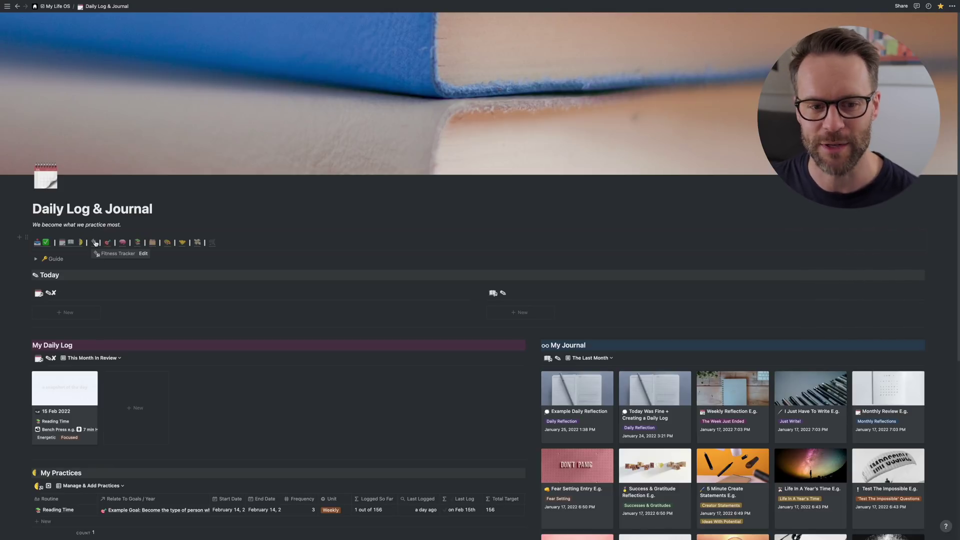
left_click(96, 243)
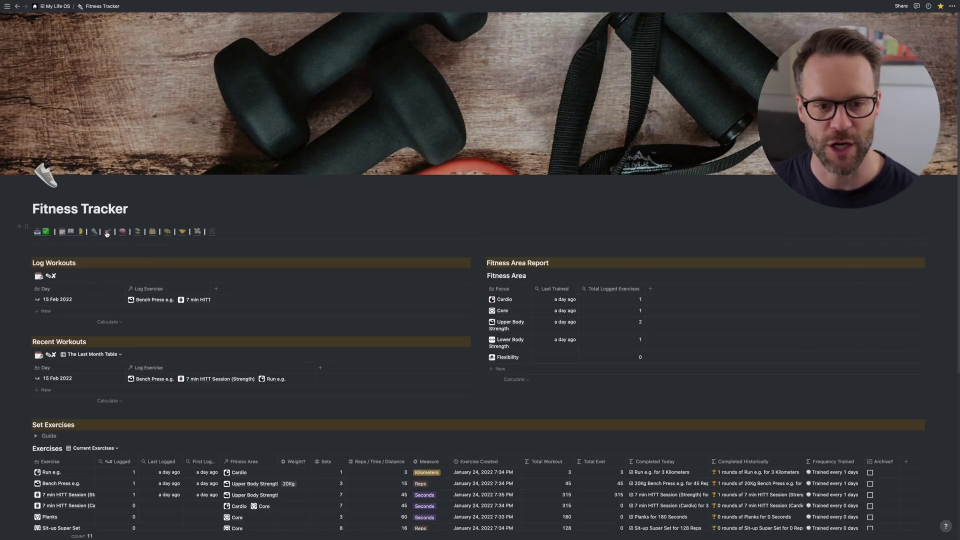
Visit Knowledge Bank, My Notebooks, Projects, Creator, Contacts and Financial Tracker pages, ending on Goal Setting.
left_click(108, 233)
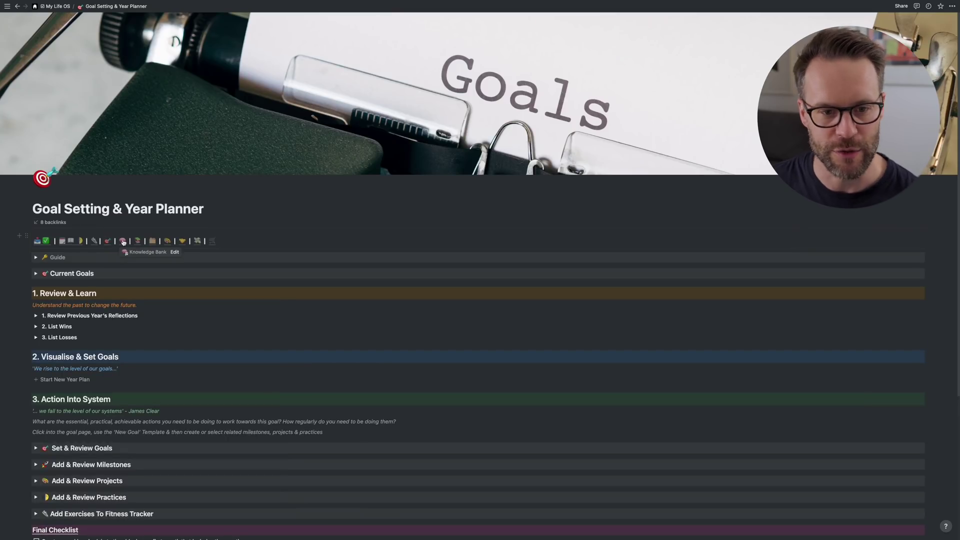
left_click(122, 242)
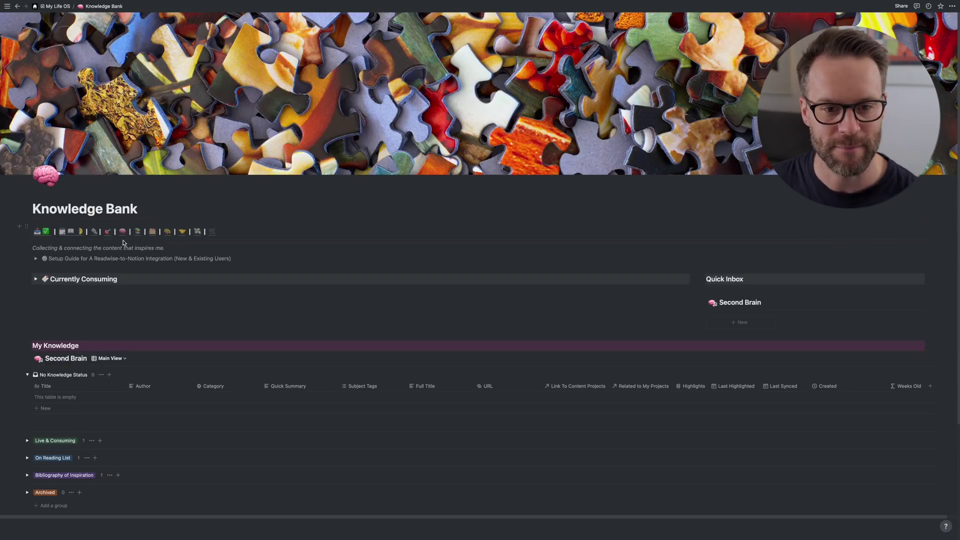
left_click(139, 233)
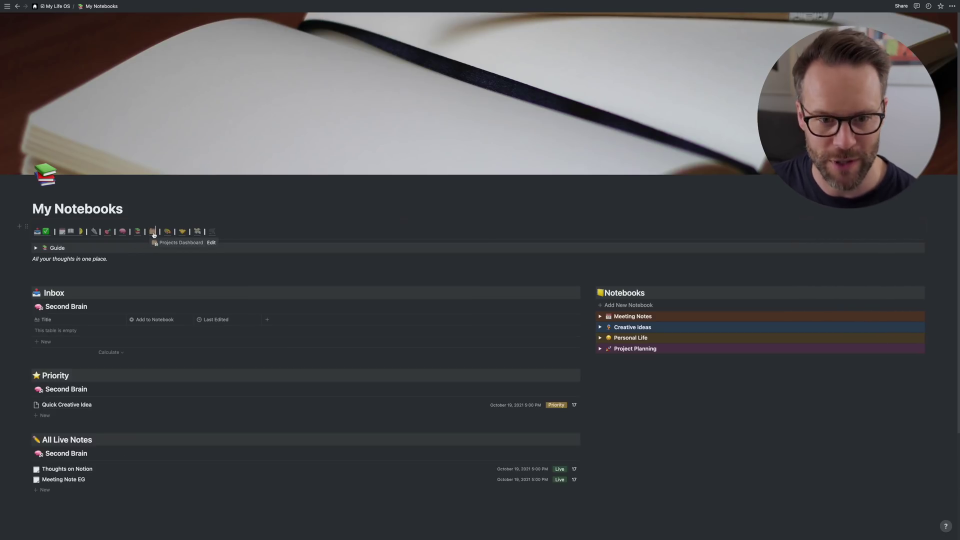
left_click(153, 233)
left_click(167, 233)
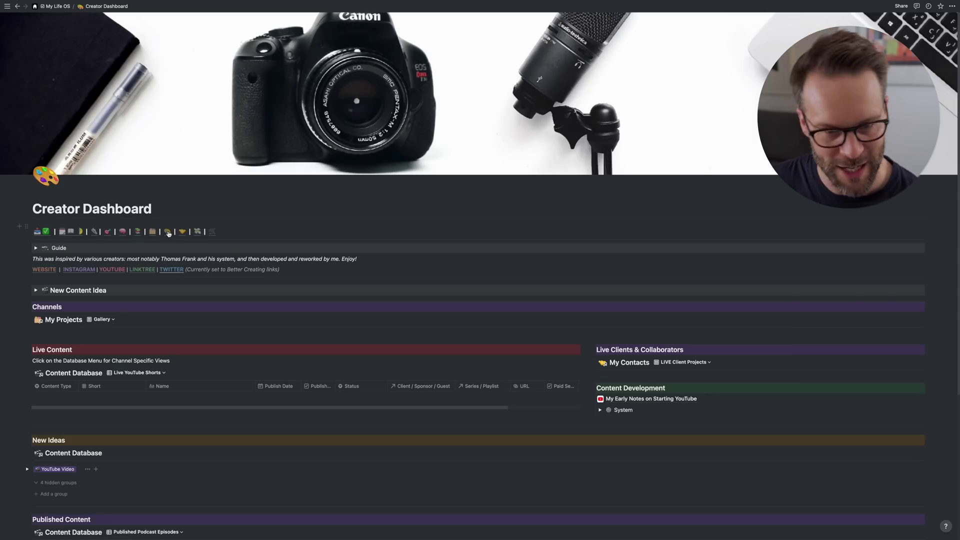
left_click(181, 231)
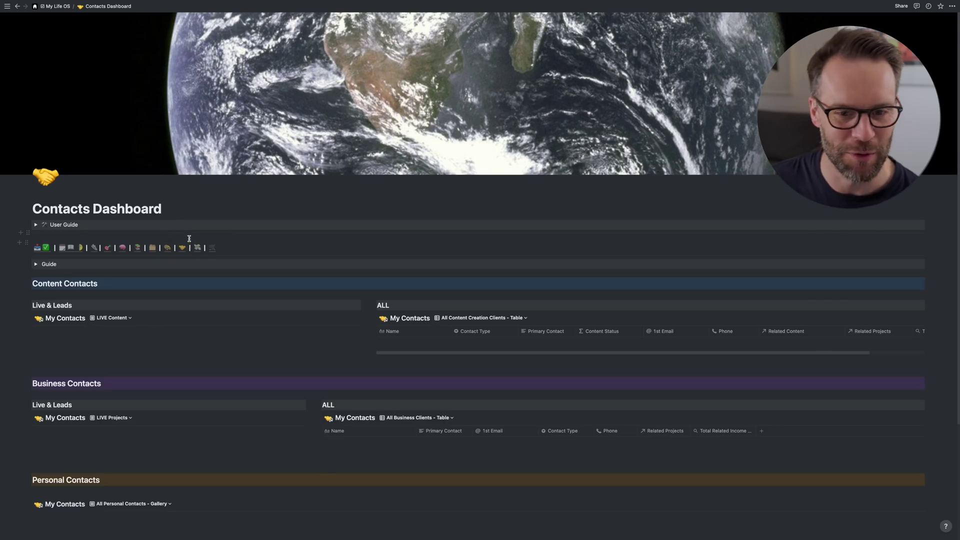
left_click(197, 248)
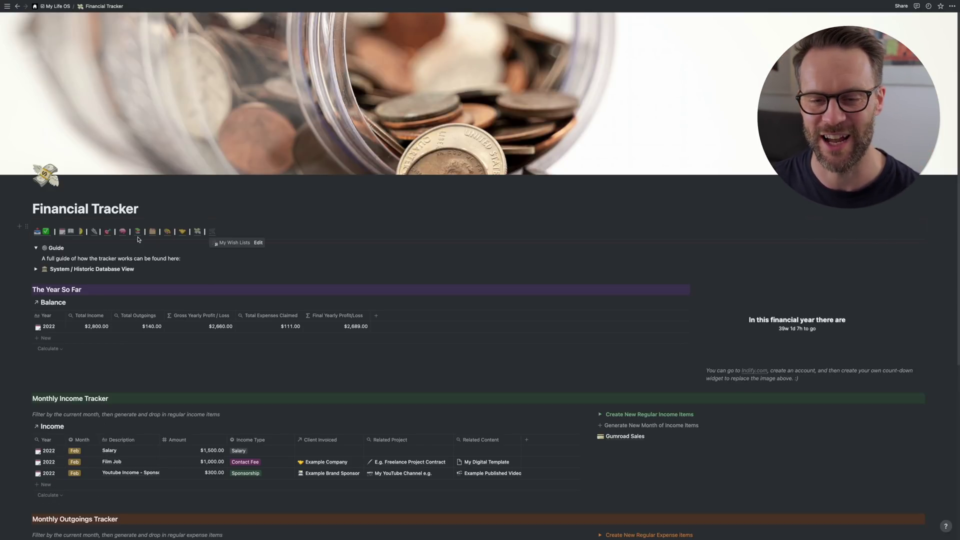
left_click(46, 232)
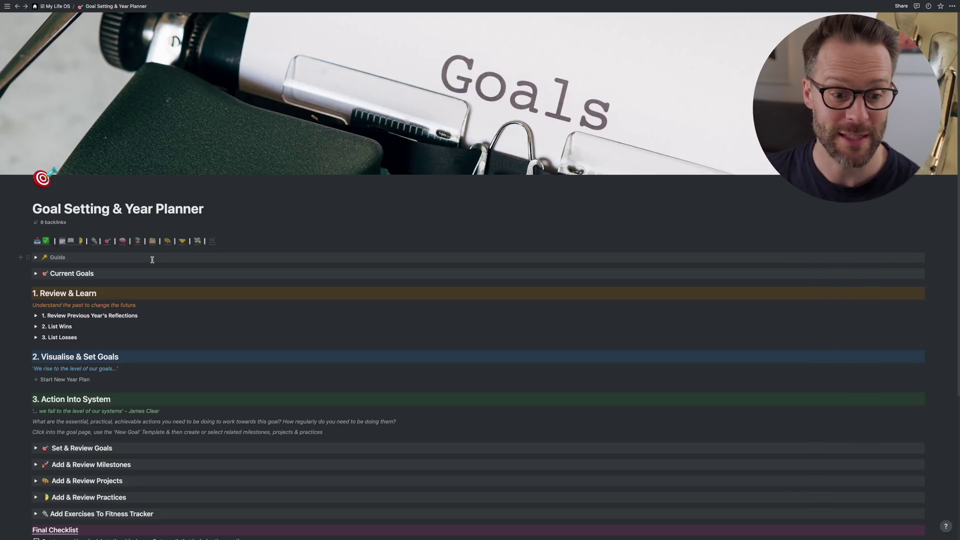
Expand and collapse the Current Goals, Previous Year's Reflections and List Wins review toggles.
scroll(168, 334, "down", 3)
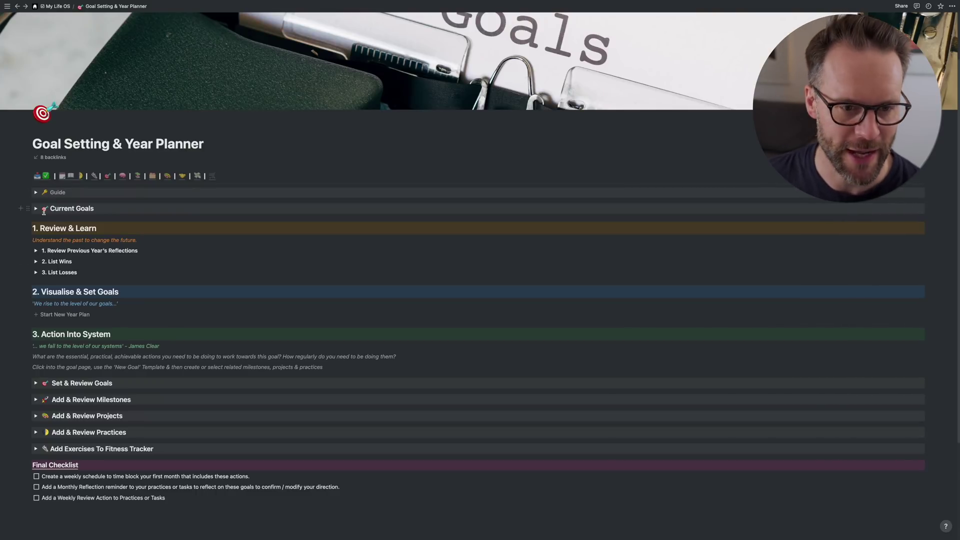
left_click(37, 209)
left_click(37, 210)
left_click(36, 251)
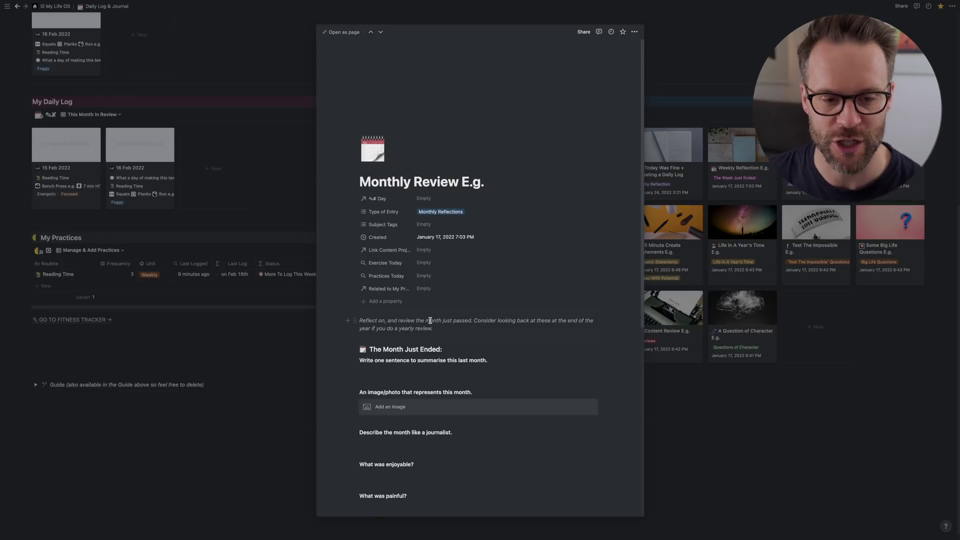
scroll(430, 321, "down", 5)
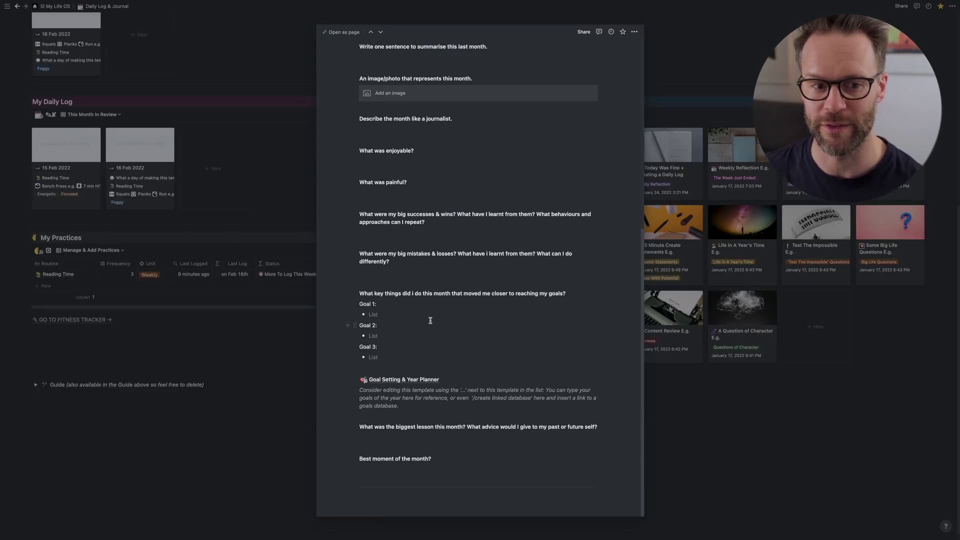
scroll(430, 320, "up", 5)
scroll(430, 321, "down", 5)
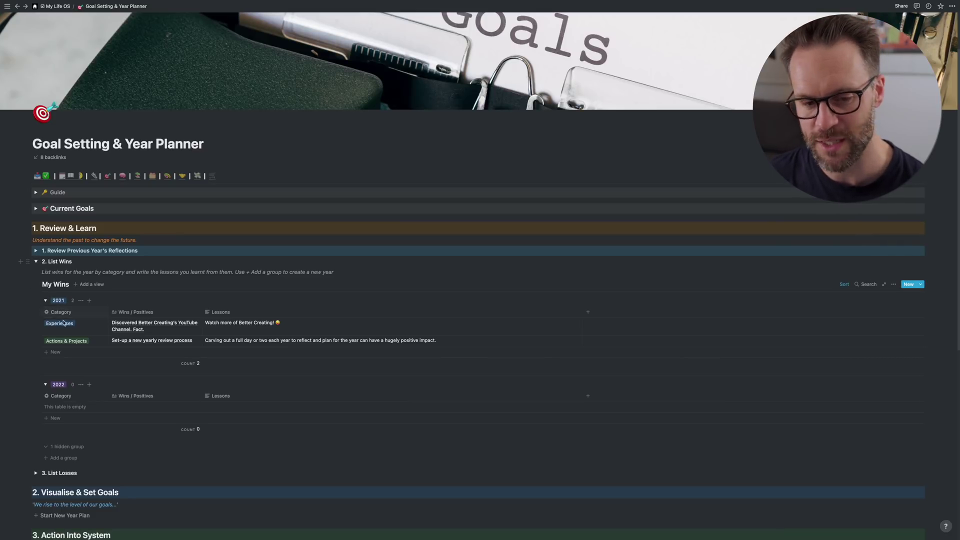
left_click(36, 261)
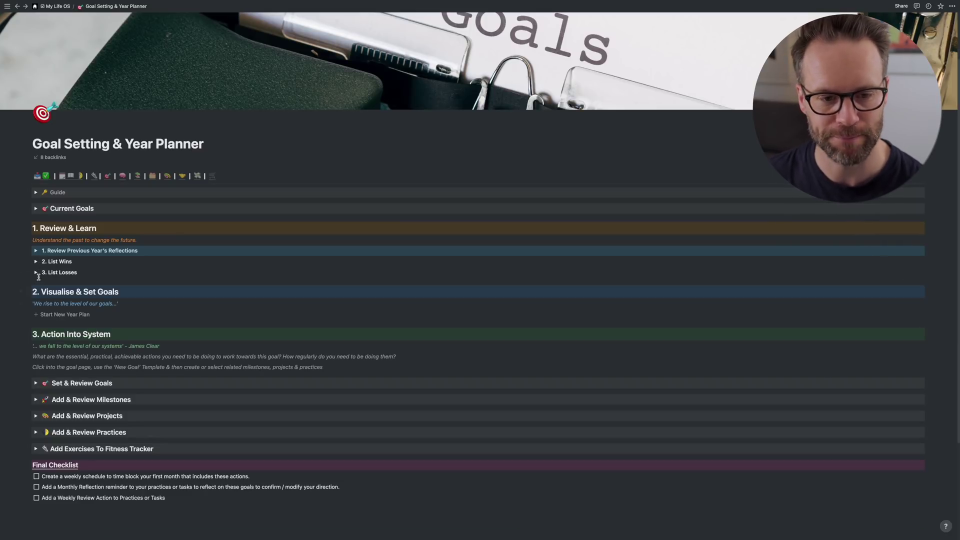
Insert a new year plan titled 'Goals Setting For The Year: 2022' and fold it away.
left_click(78, 316)
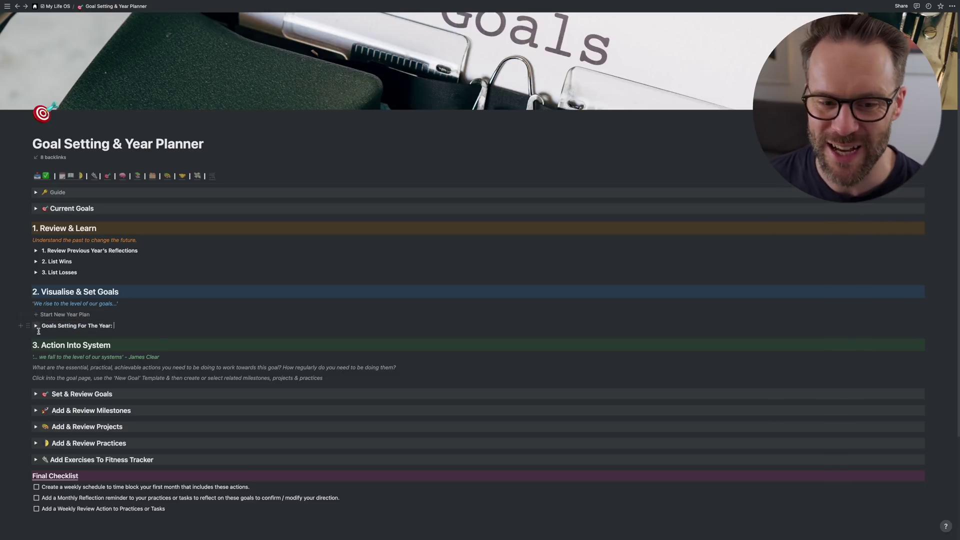
type("2022")
scroll(139, 333, "down", 3)
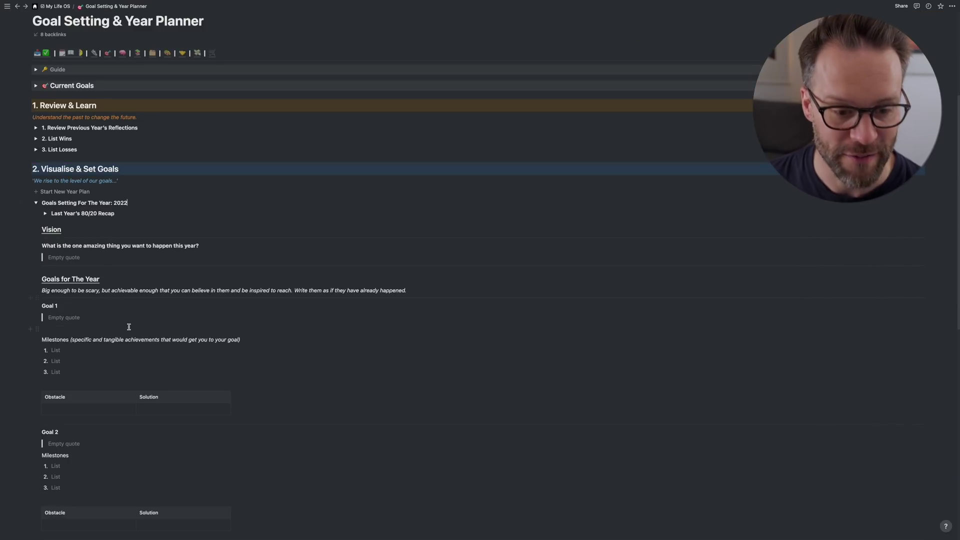
scroll(128, 327, "down", 4)
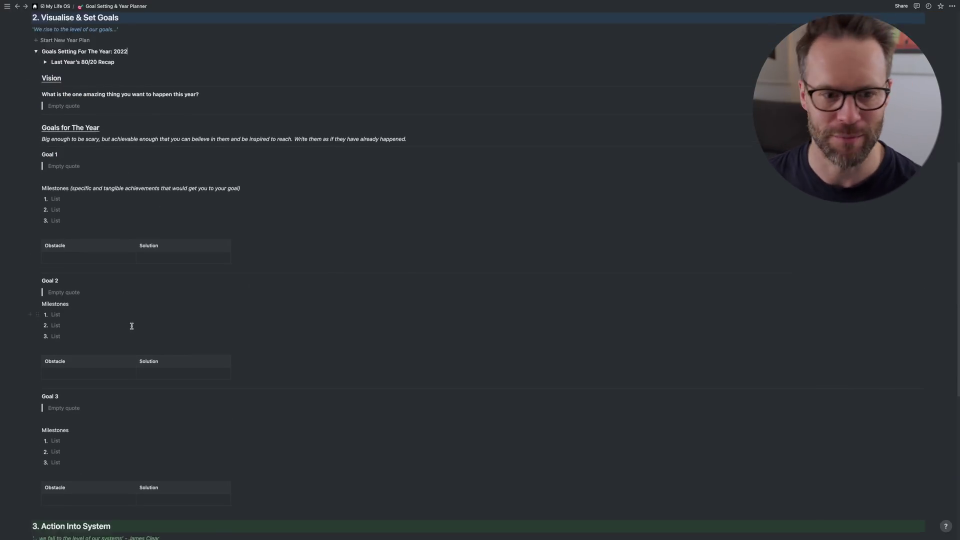
scroll(131, 326, "down", 3)
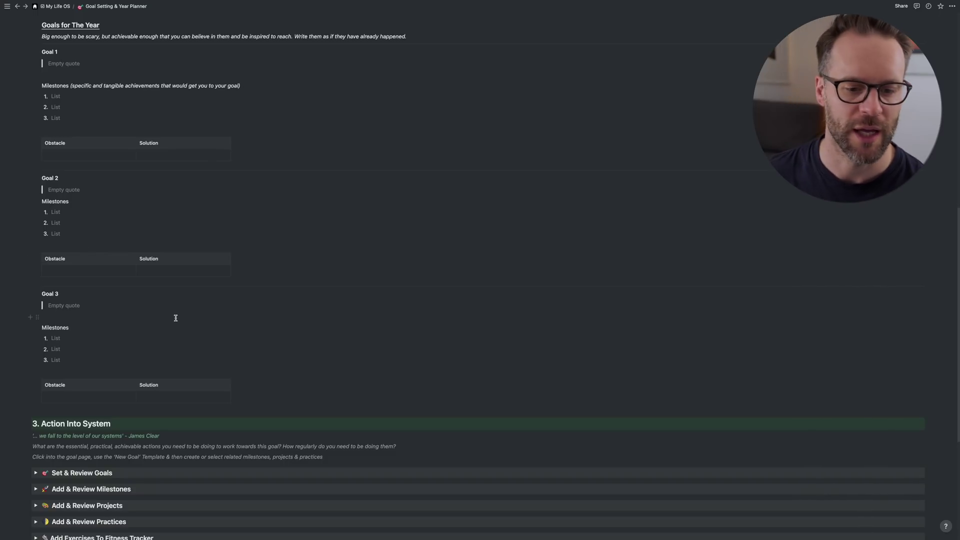
key("ctrl+Return")
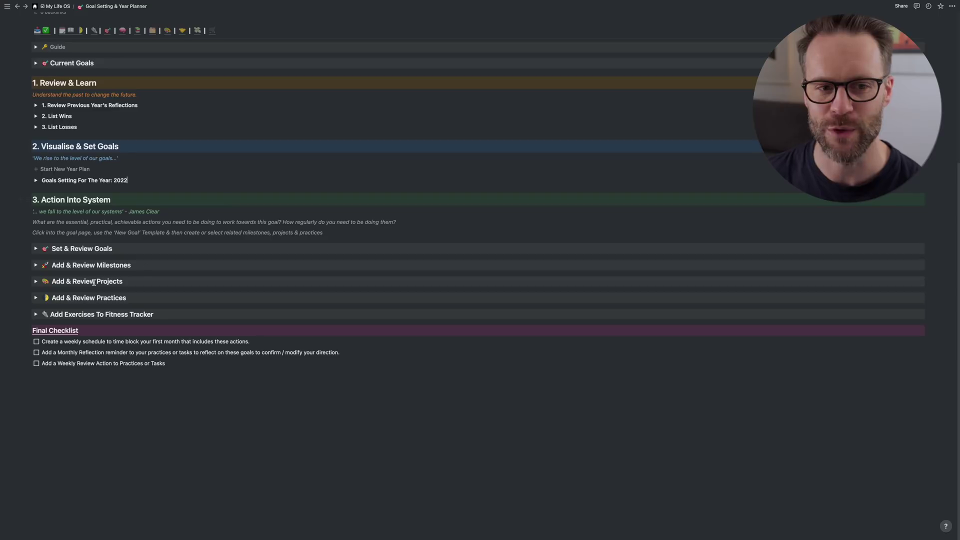
Show the hidden Related Exercises column in My Goals and move it before Achieved.
left_click(36, 248)
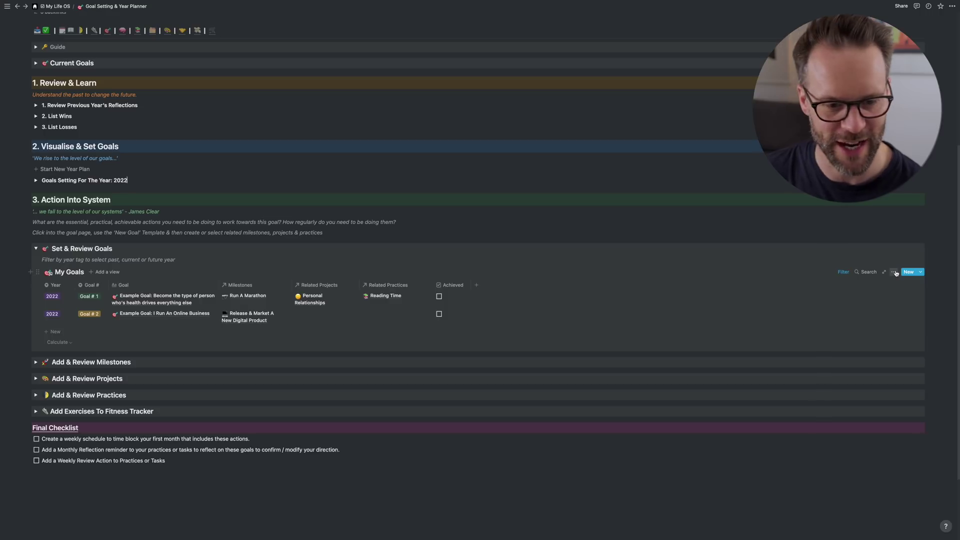
left_click(896, 273)
left_click(780, 300)
left_click(879, 393)
left_click(500, 285)
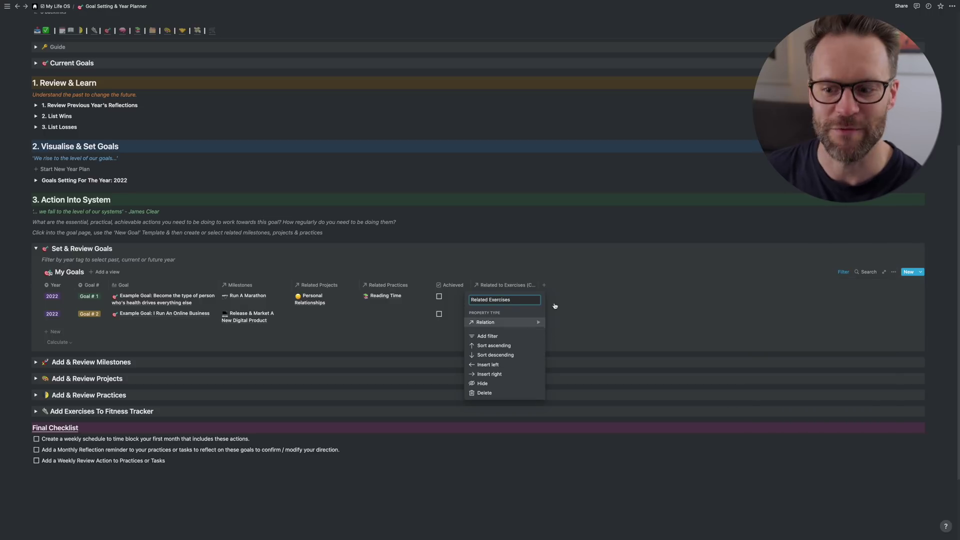
left_click(505, 320)
left_click_drag(522, 286, 458, 296)
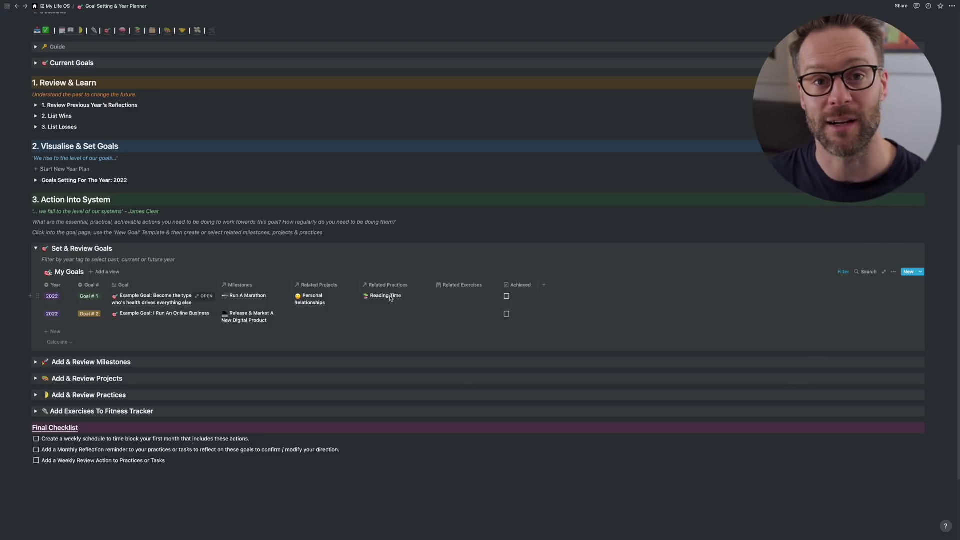
Widen the milestones table's Deadline column so dates show fully.
left_click(35, 249)
left_click(36, 265)
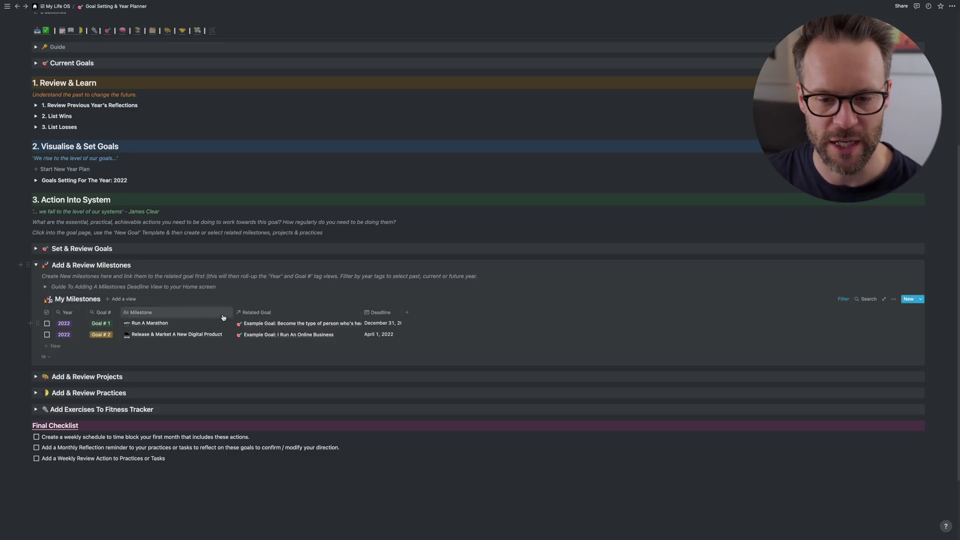
left_click_drag(403, 313, 429, 312)
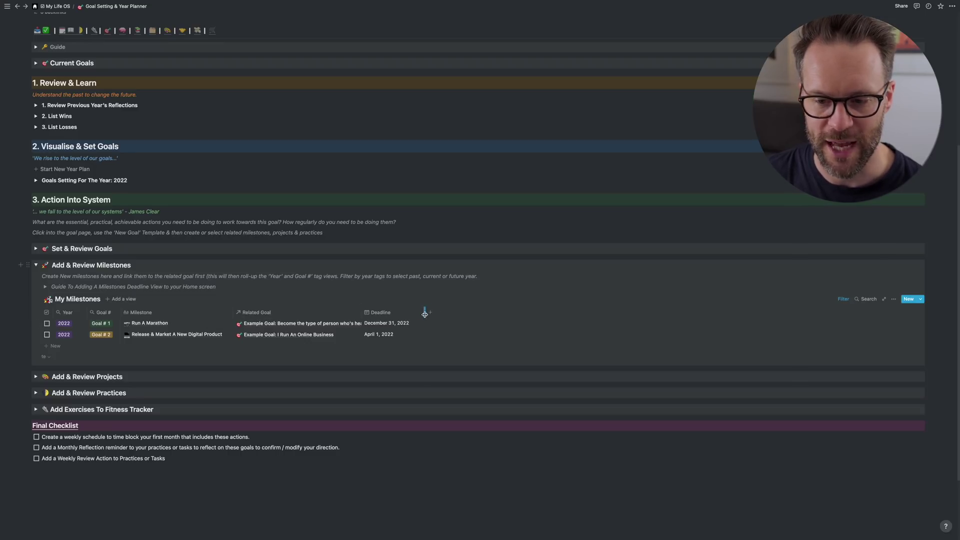
left_click(37, 266)
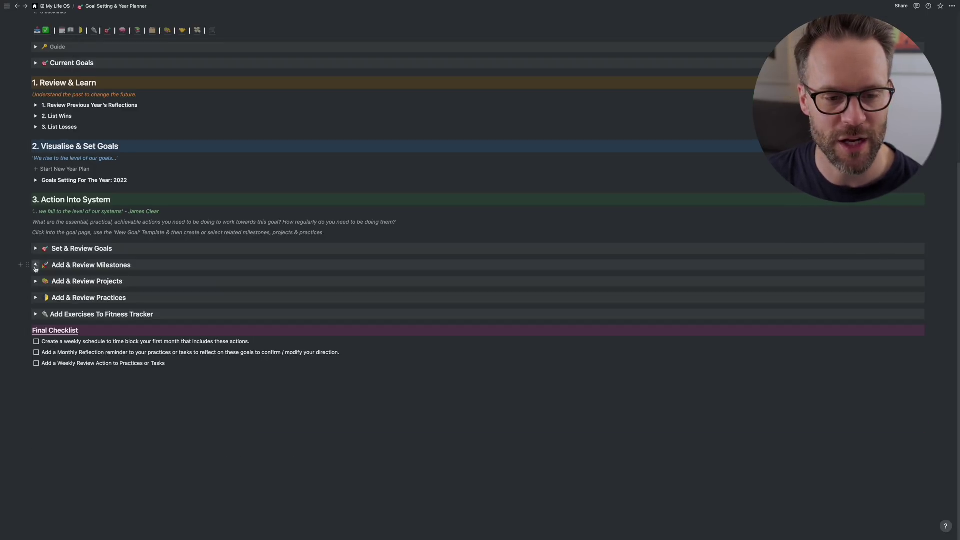
Widen the practices table's Relate To Goals / Year column.
left_click(37, 281)
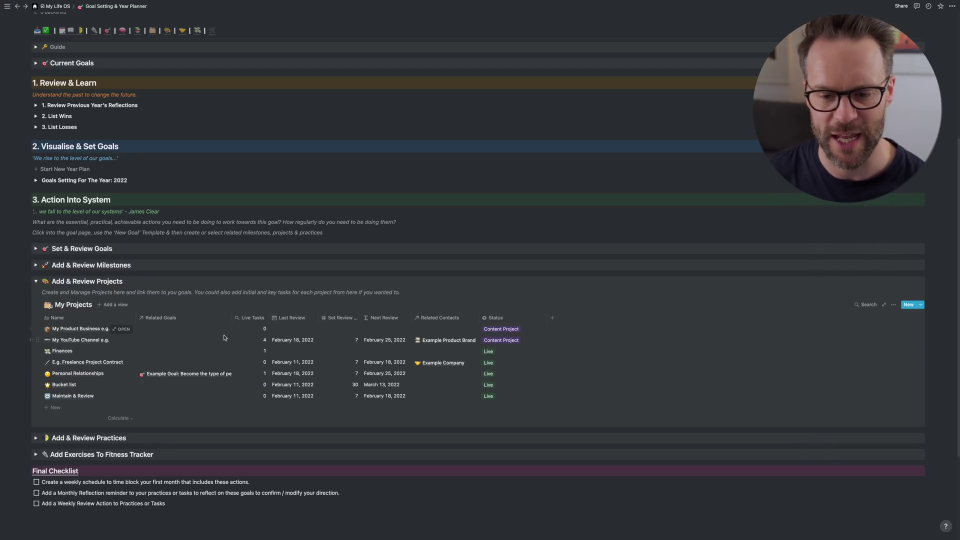
left_click(35, 281)
left_click(35, 298)
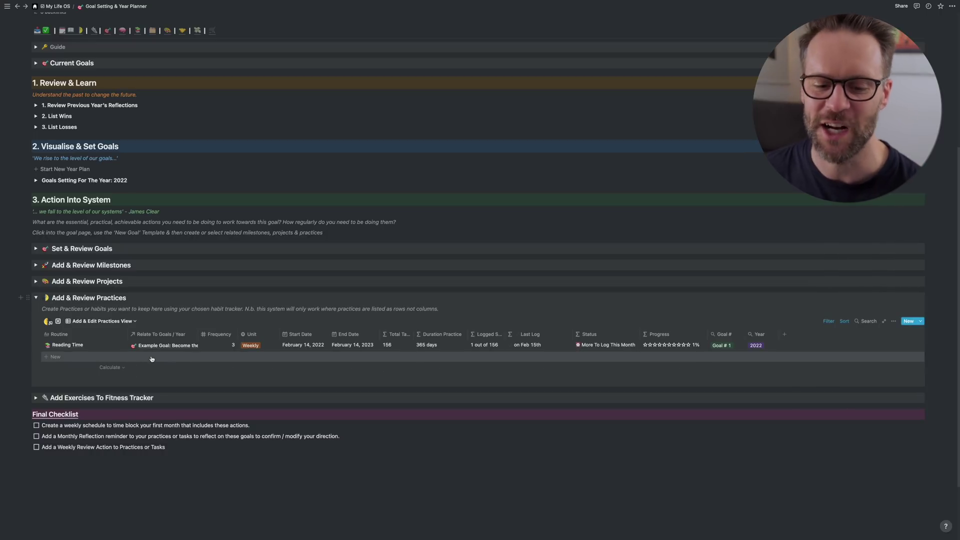
mouse_move(193, 368)
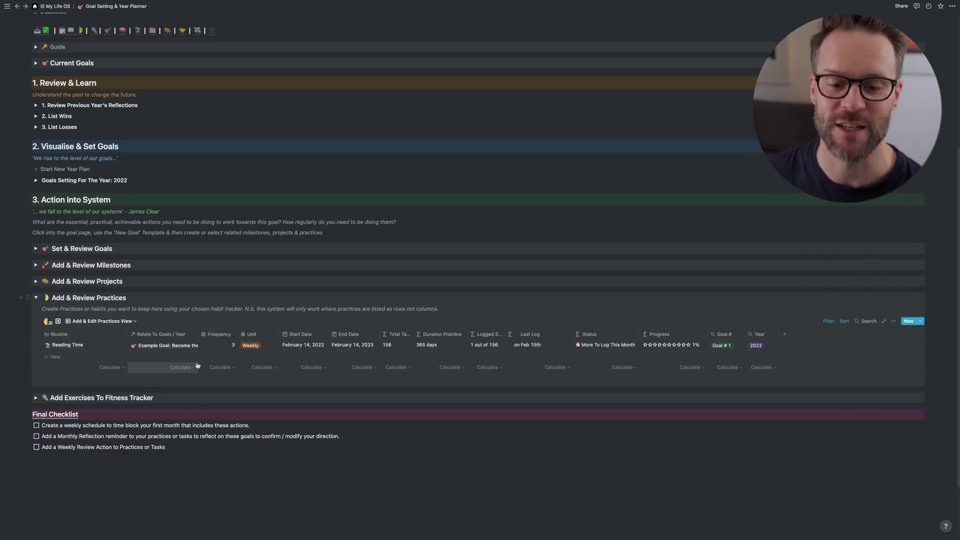
left_click_drag(199, 334, 226, 334)
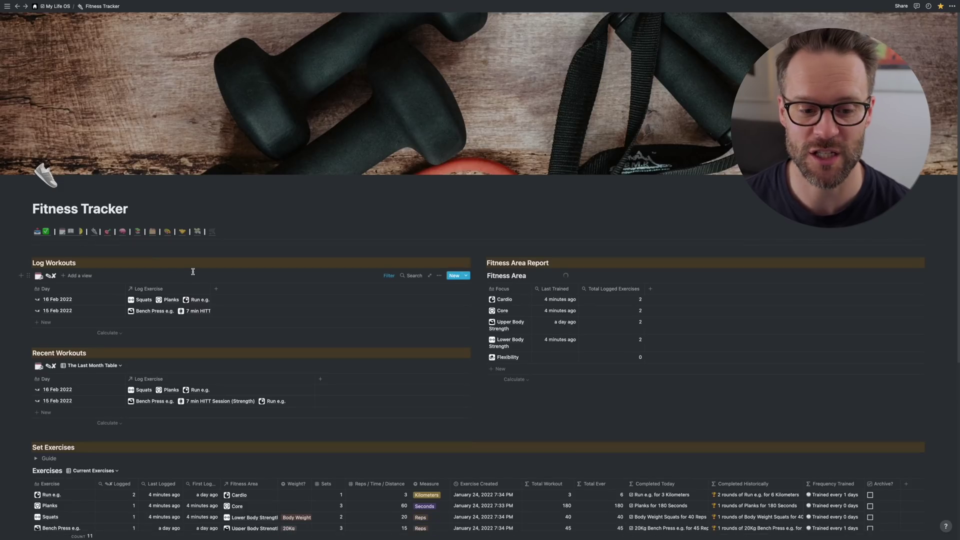
Scroll down the Daily Log & Journal page through its daily log, practices and journal entries.
scroll(193, 272, "down", 2)
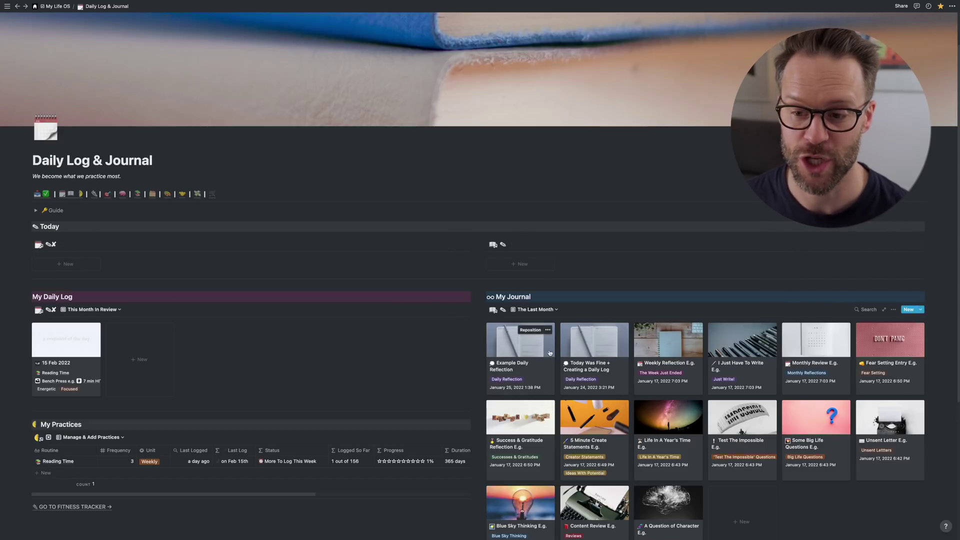
scroll(650, 330, "down", 2)
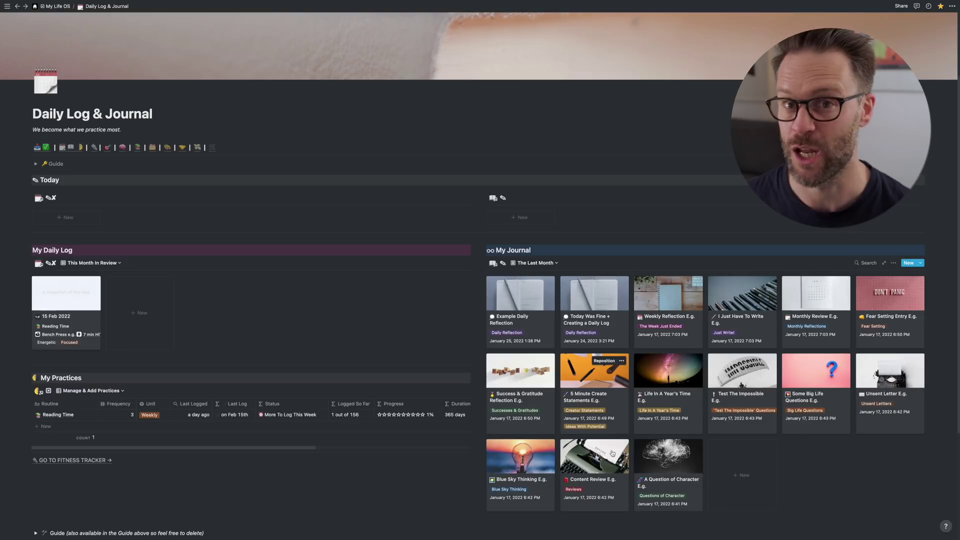
Create a '16 Feb 2022' daily log entry linked to Reading Time, using the New Day Log Template.
left_click(56, 217)
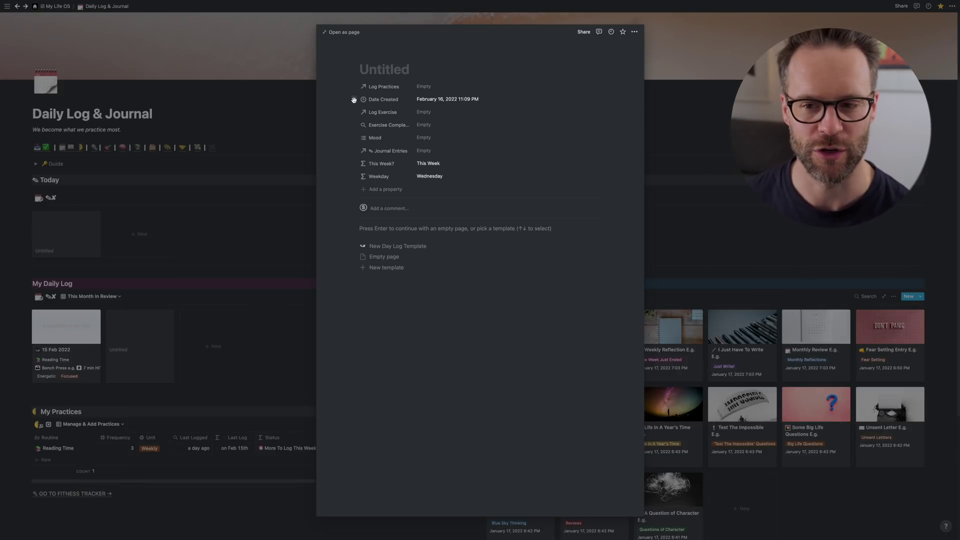
type("16 Fe")
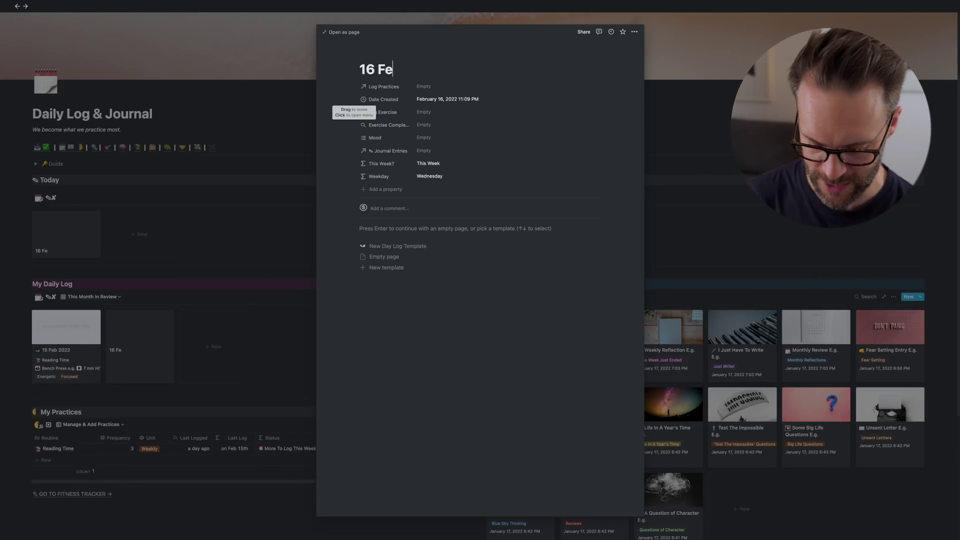
type("b 2022")
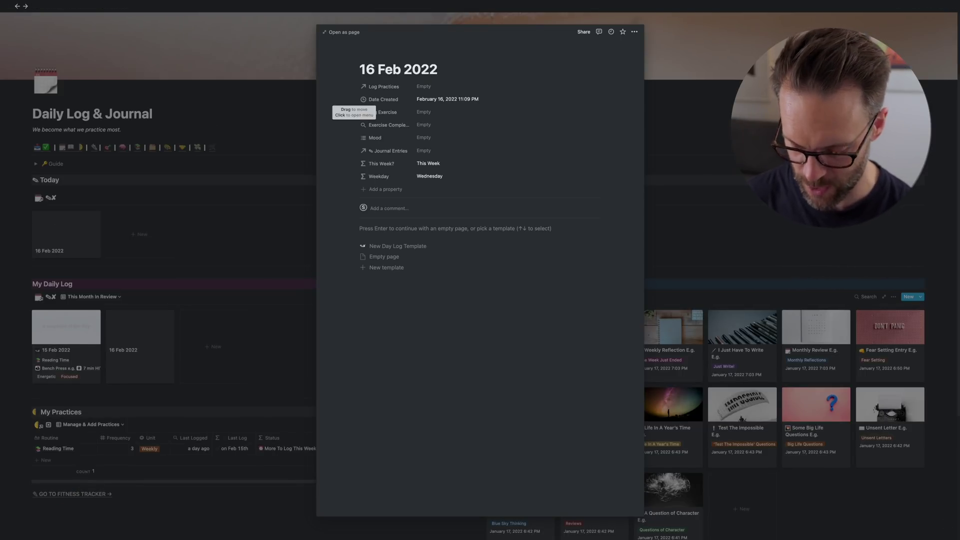
left_click(434, 90)
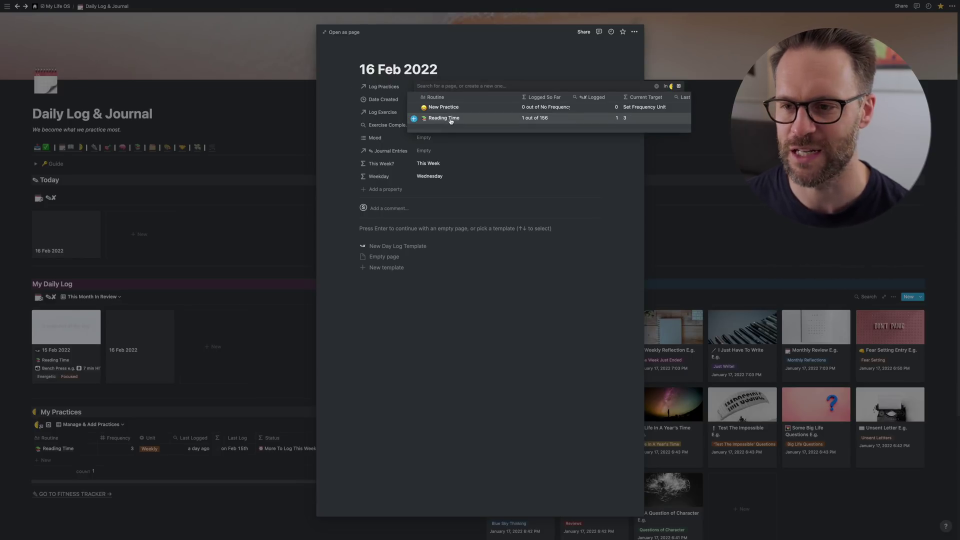
left_click(451, 120)
key("Escape")
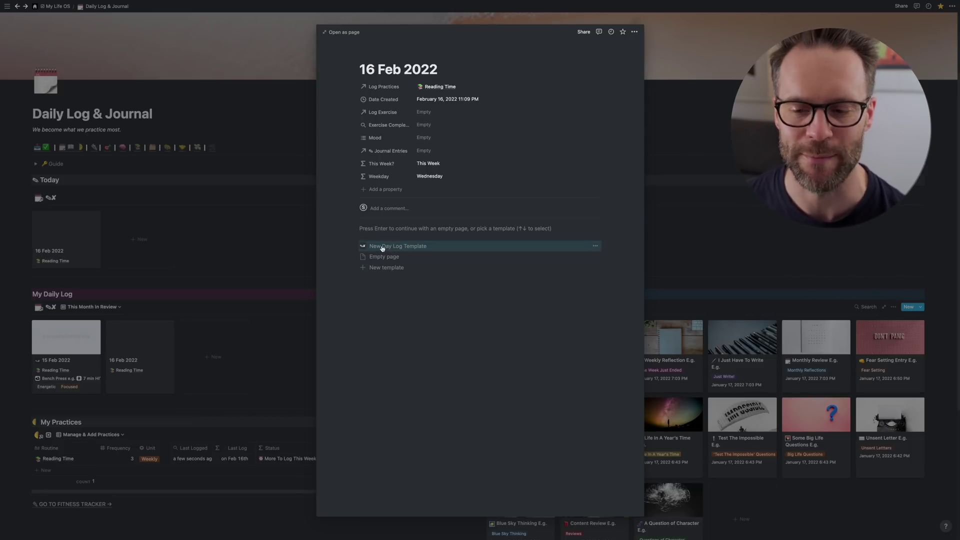
left_click(383, 247)
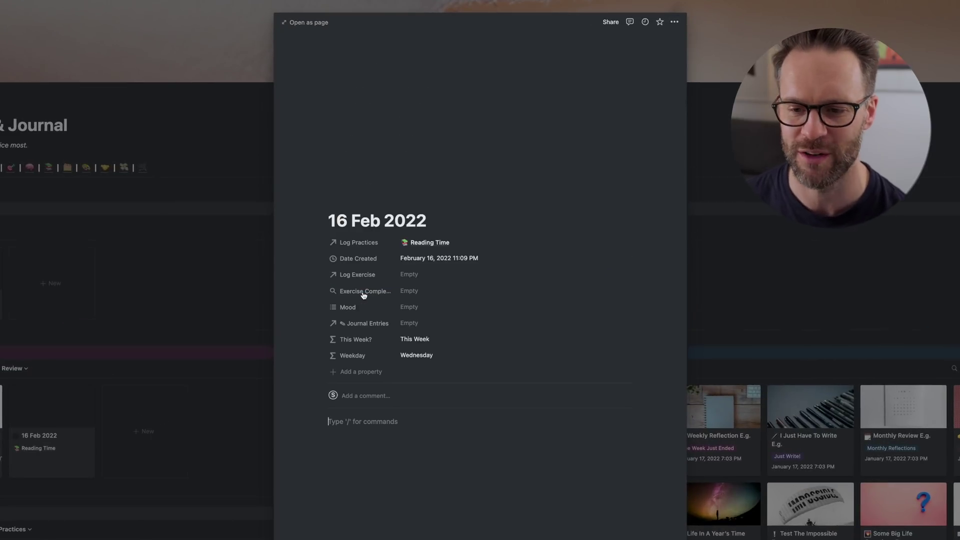
Log the Squats, Planks and Run e.g. exercises on the entry.
left_click(414, 274)
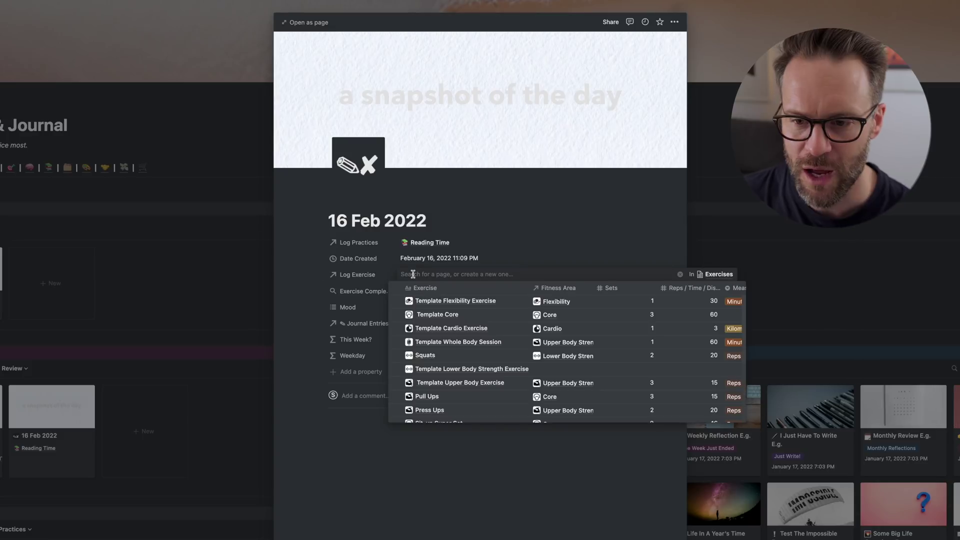
left_click(425, 357)
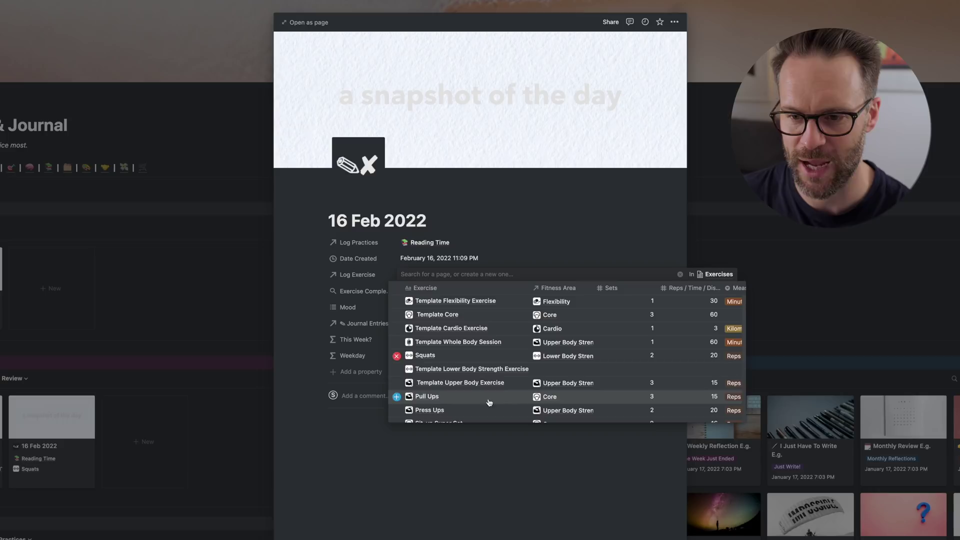
scroll(453, 400, "down", 1)
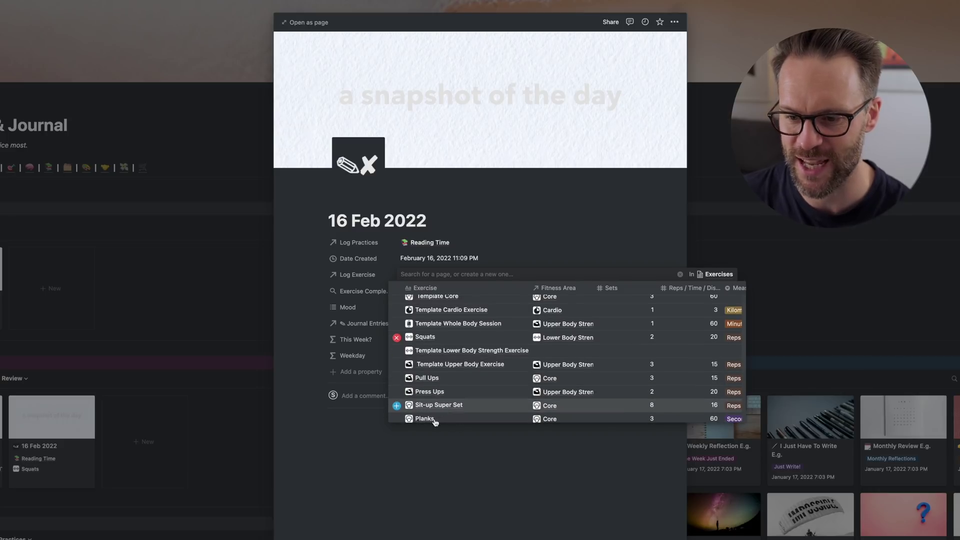
left_click(425, 419)
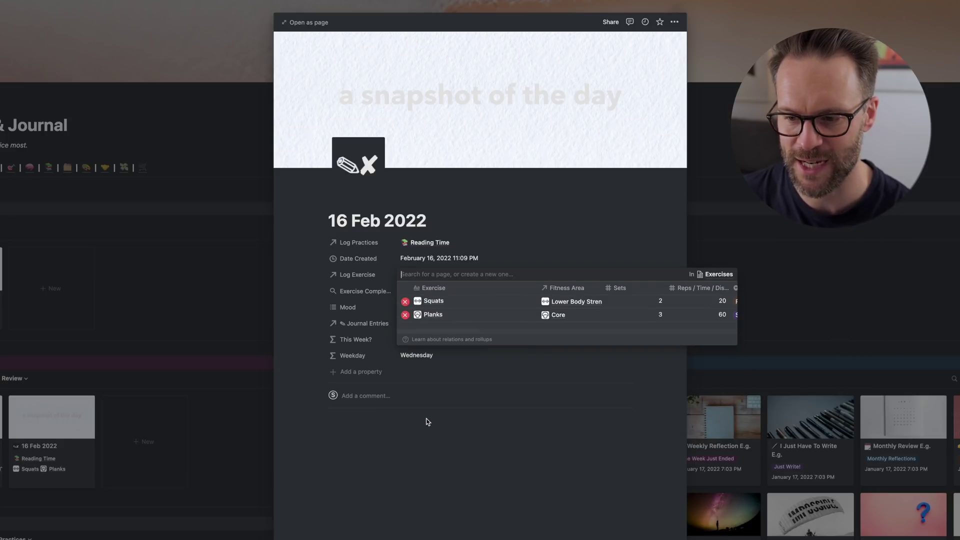
left_click(411, 274)
type("run")
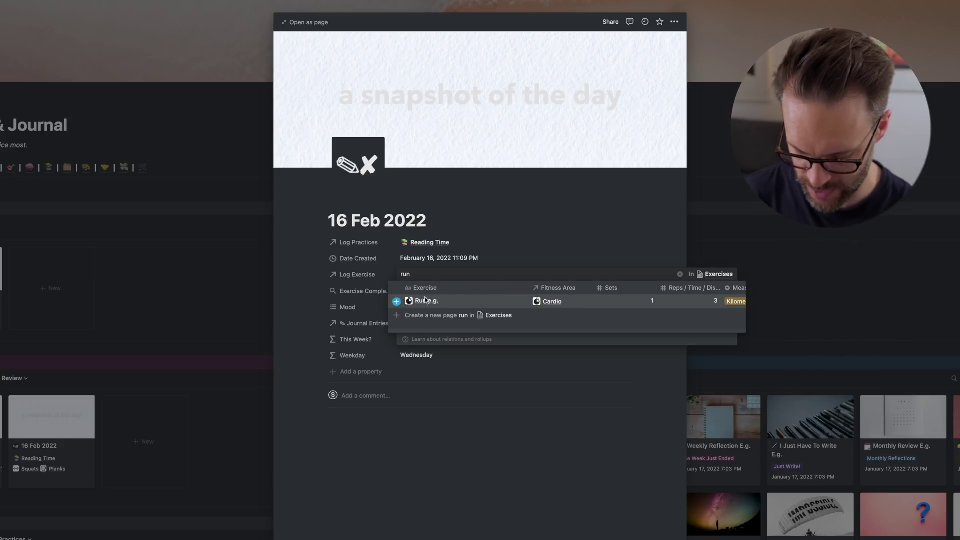
left_click(419, 301)
key("Escape")
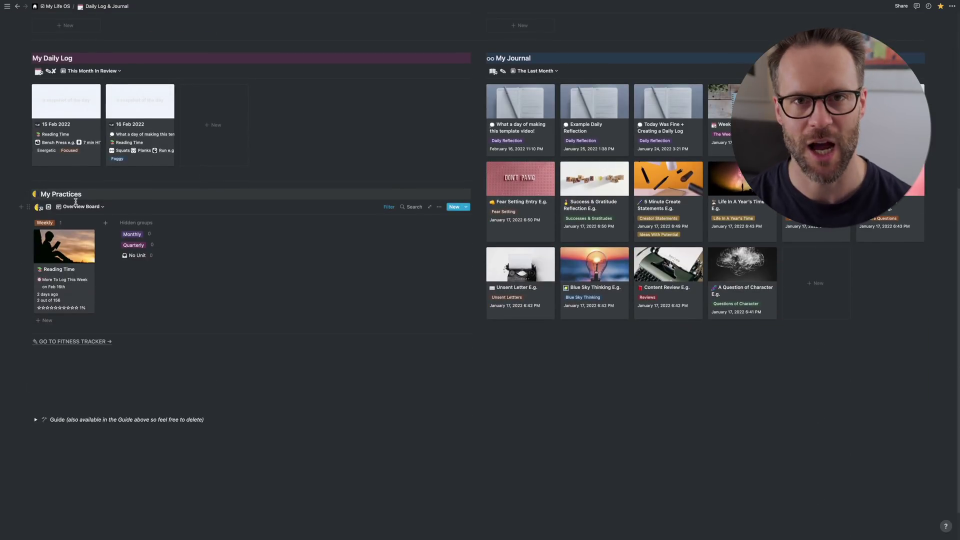
left_click(98, 206)
left_click(80, 254)
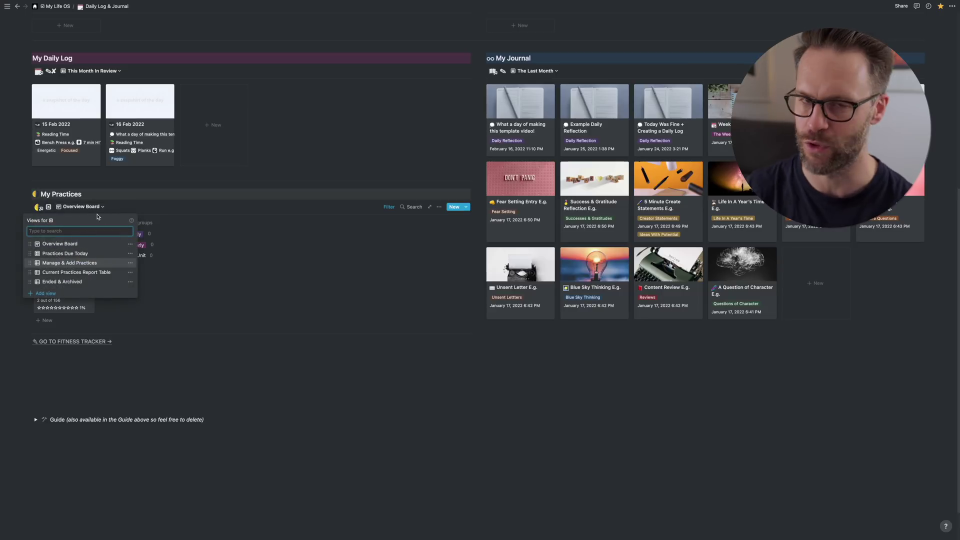
left_click(75, 264)
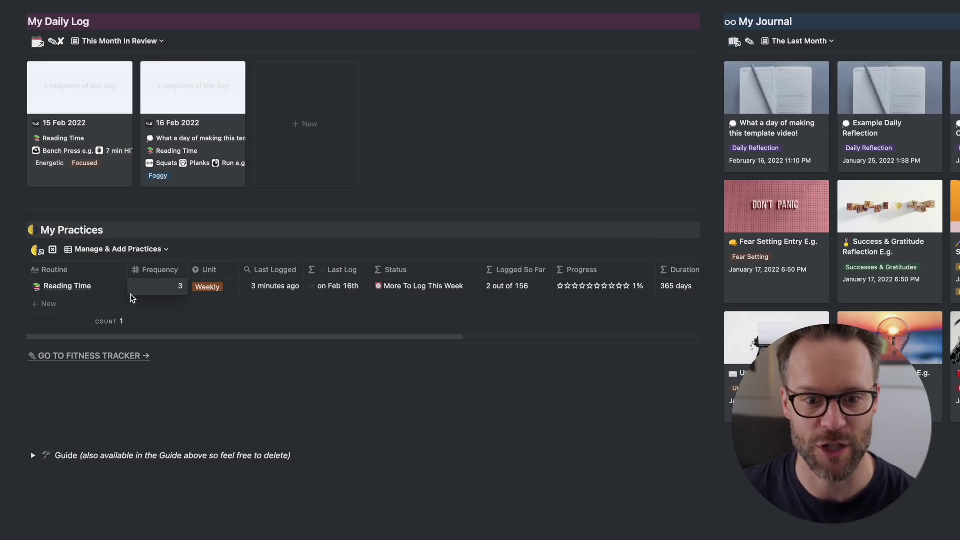
left_click(205, 289)
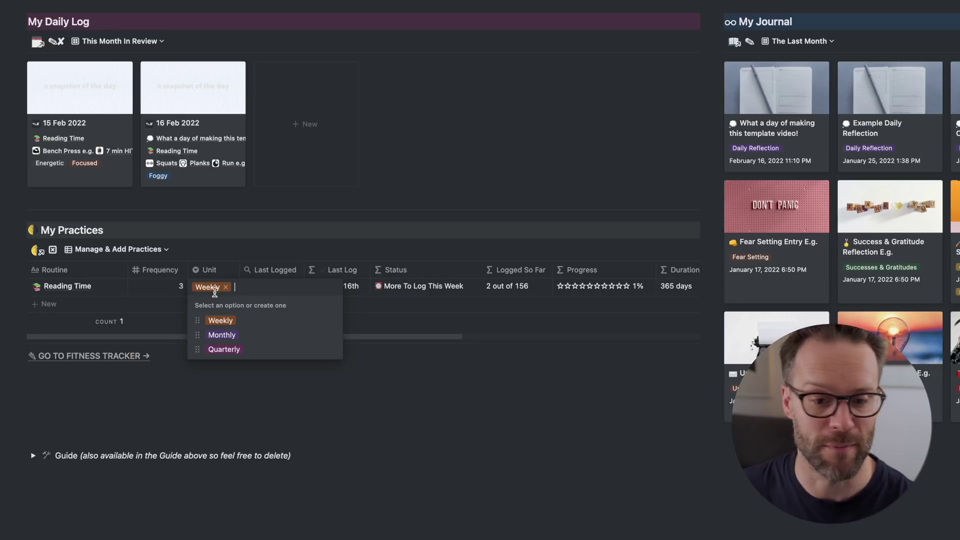
key("Escape")
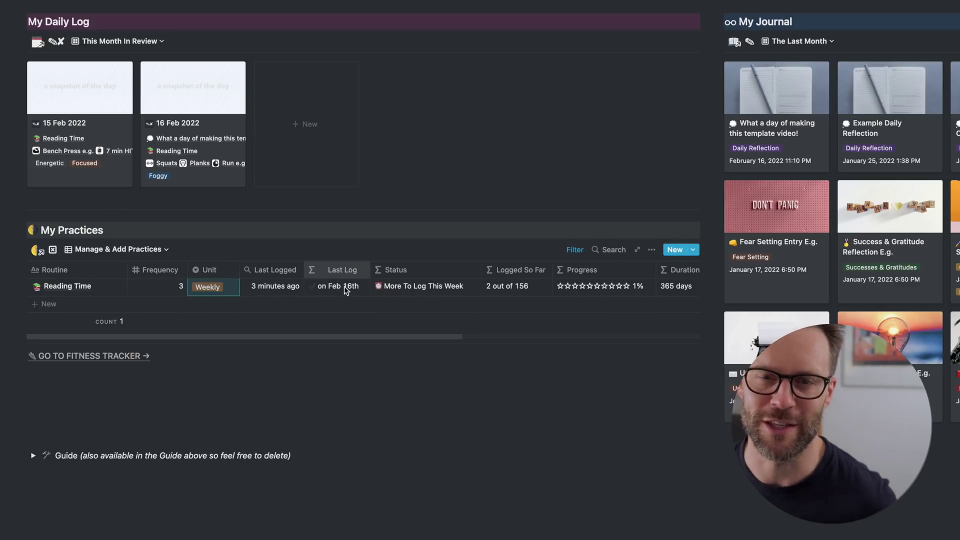
left_click(428, 292)
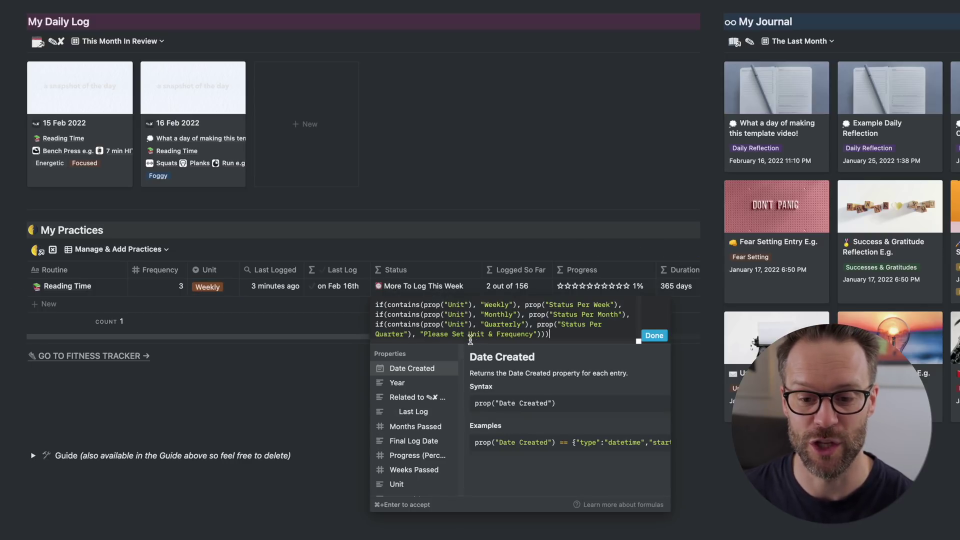
left_click(340, 375)
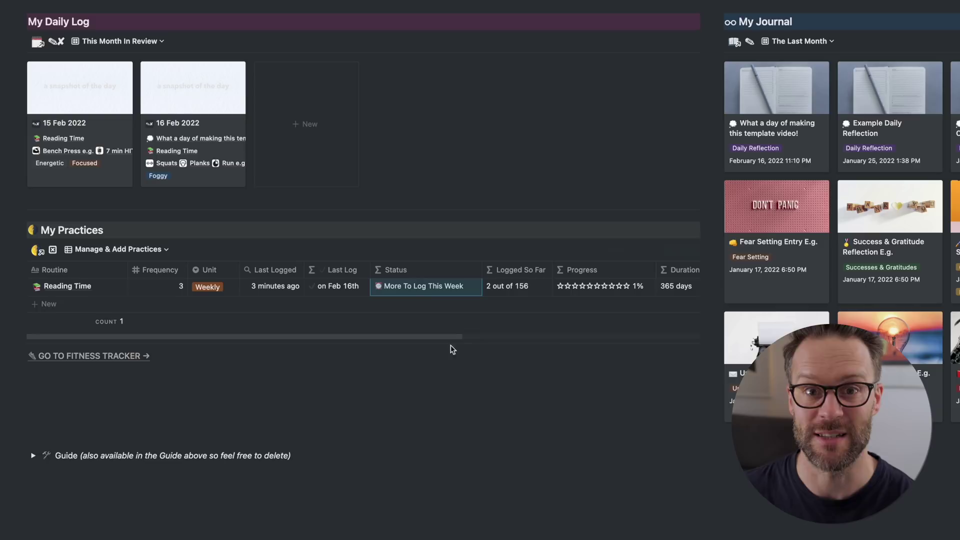
scroll(520, 292, "right", 1)
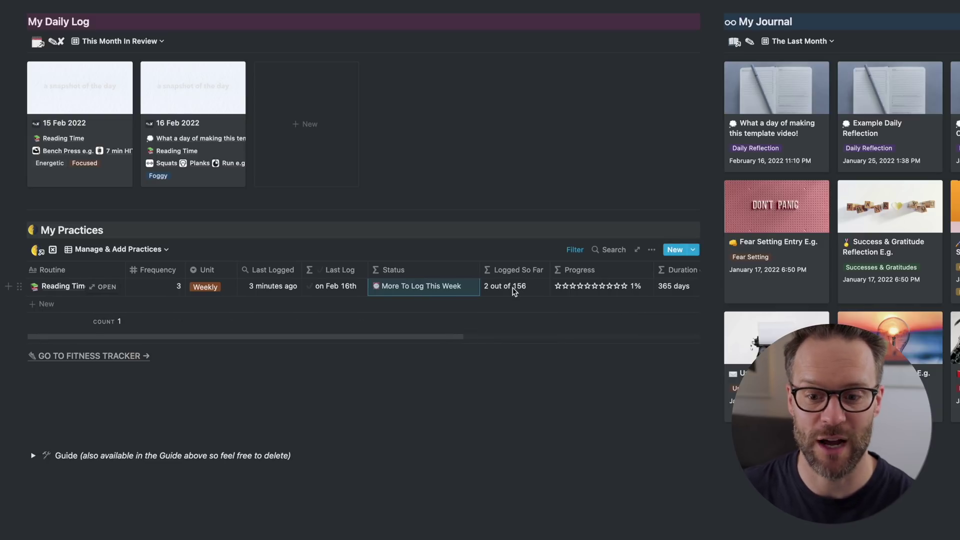
scroll(515, 293, "right", 5)
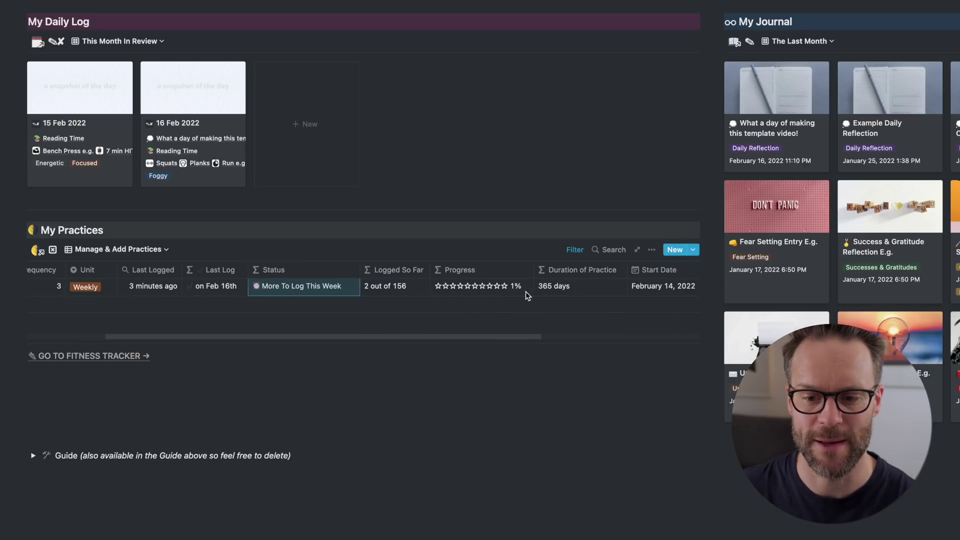
scroll(550, 294, "right", 10)
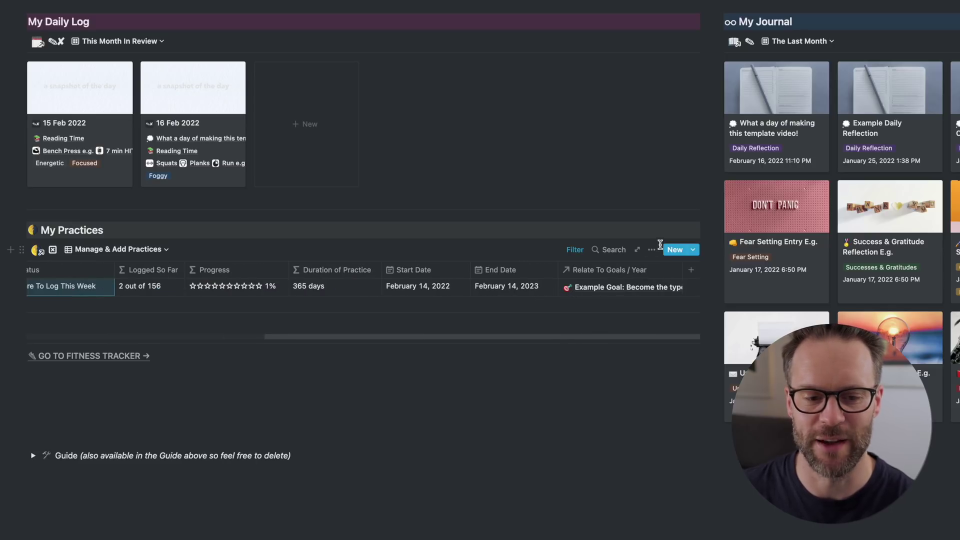
left_click(652, 249)
left_click(385, 321)
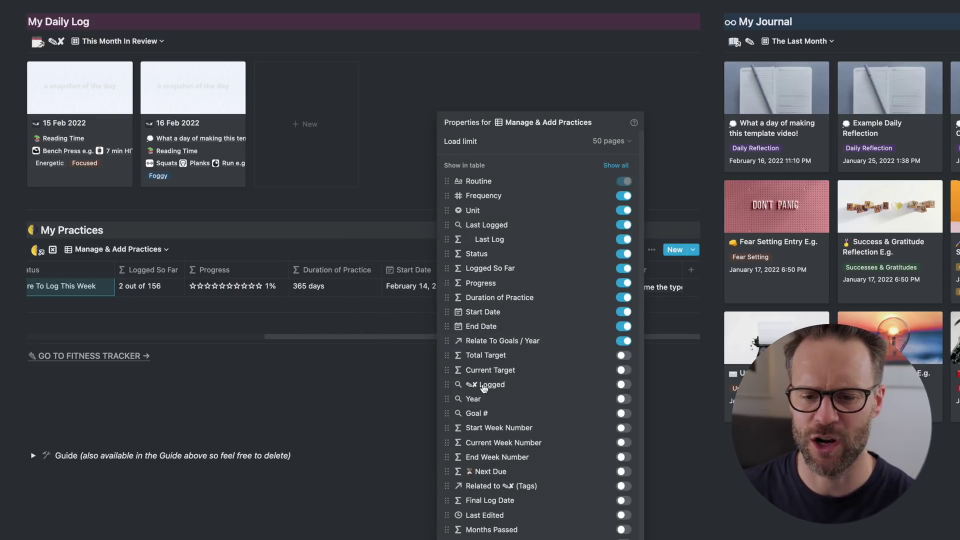
scroll(484, 388, "down", 5)
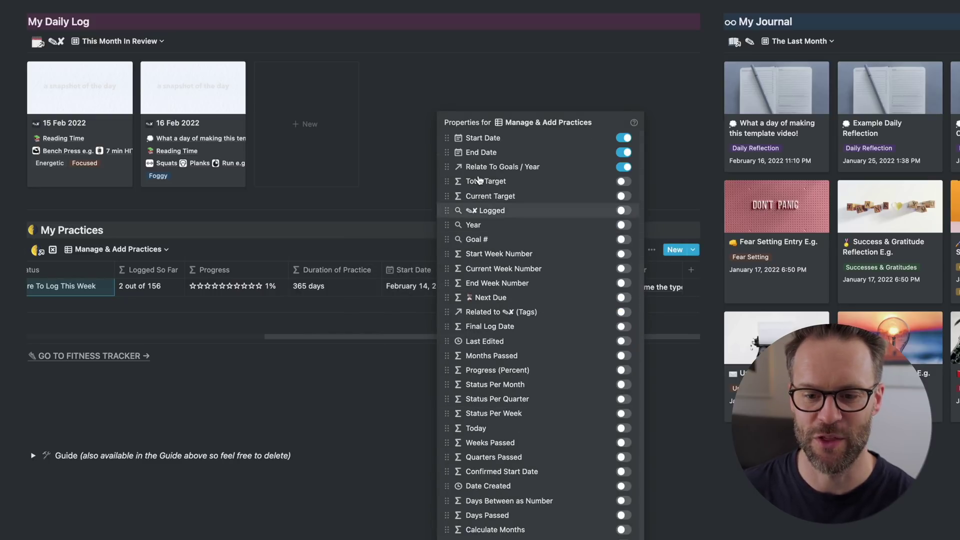
left_click(380, 480)
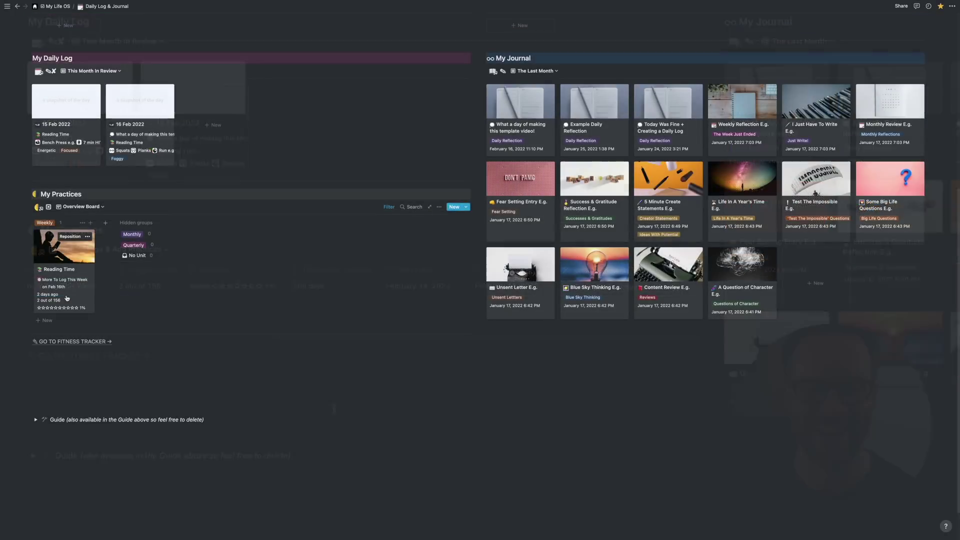
Open the Reading Time practice page and scroll down through it.
left_click(67, 298)
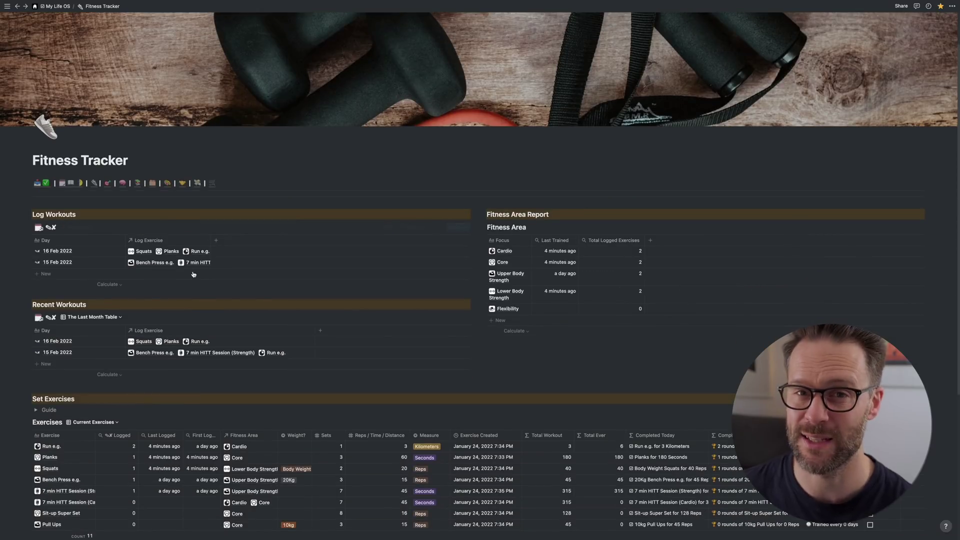
scroll(193, 274, "down", 2)
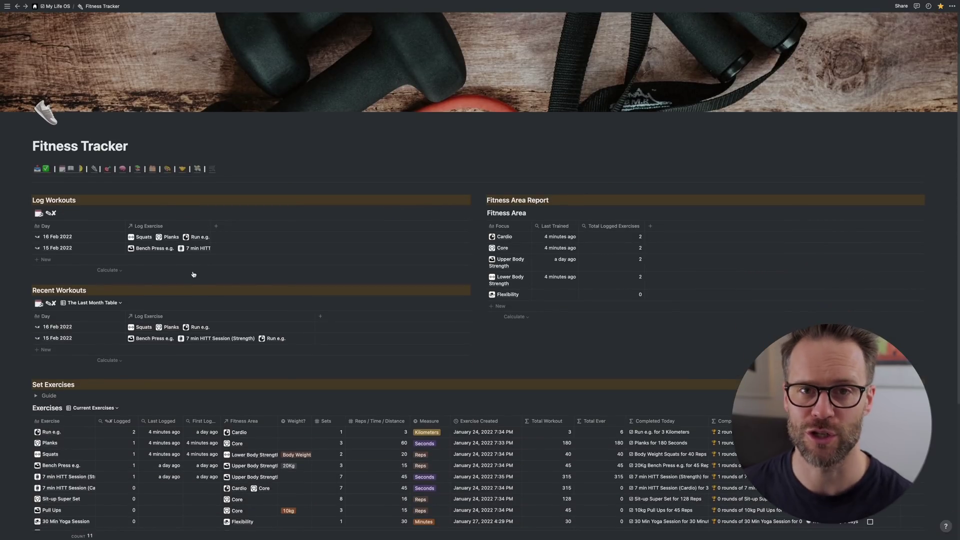
scroll(193, 263, "down", 2)
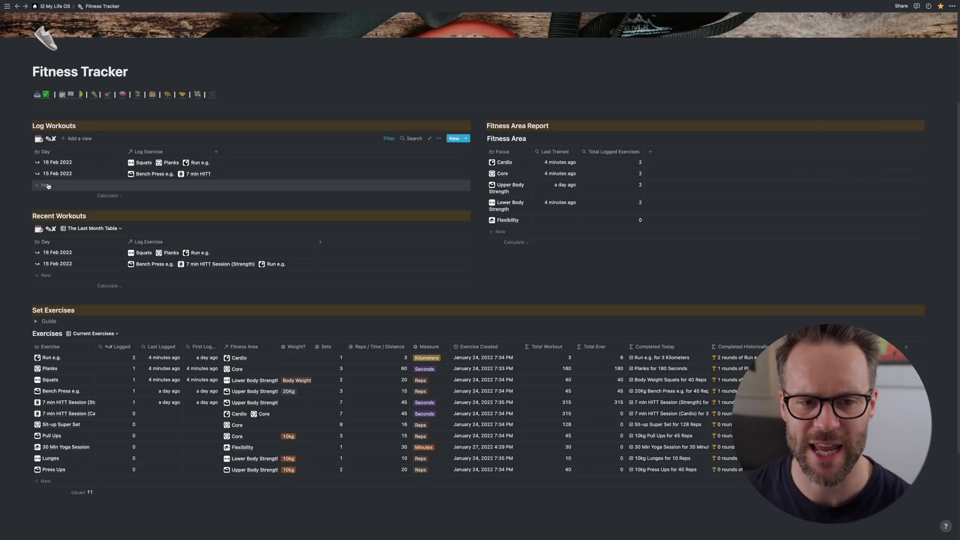
Switch Recent Workouts to The Last Week board and preview the new Fitness Area templates.
left_click(91, 228)
left_click(70, 254)
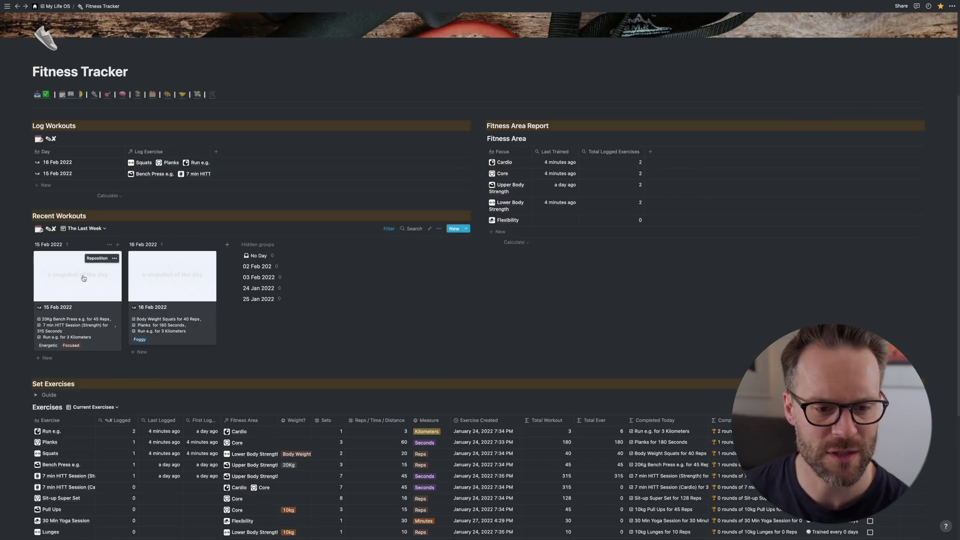
scroll(230, 388, "down", 3)
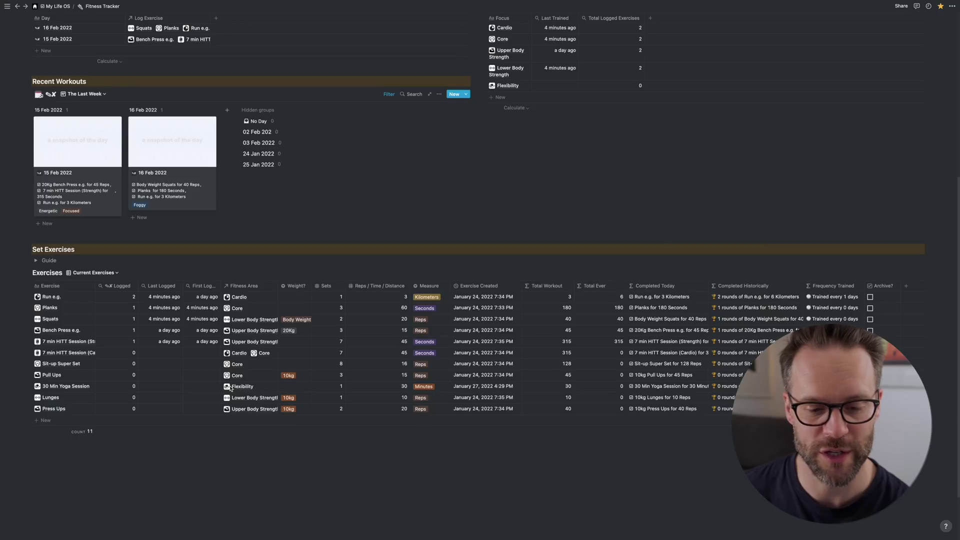
scroll(230, 388, "up", 1)
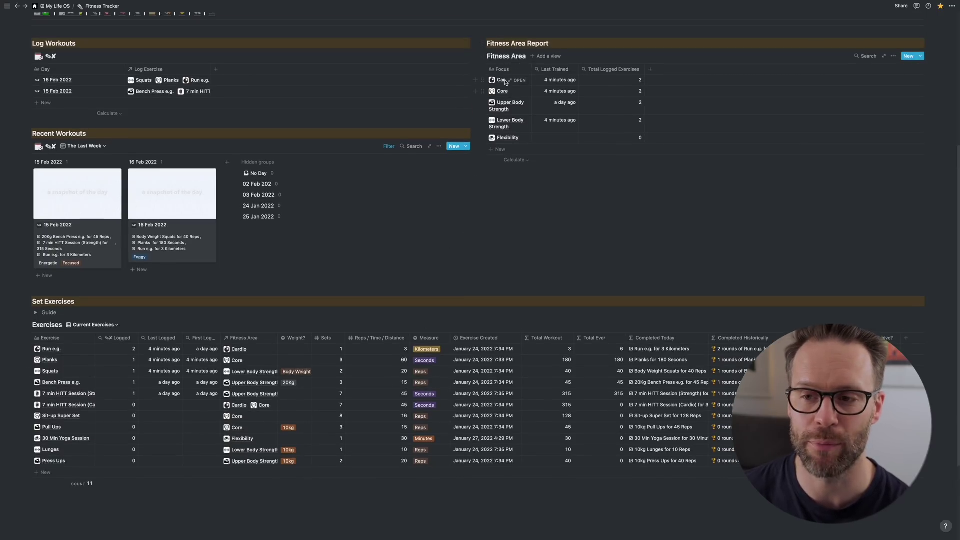
left_click(921, 57)
key("Escape")
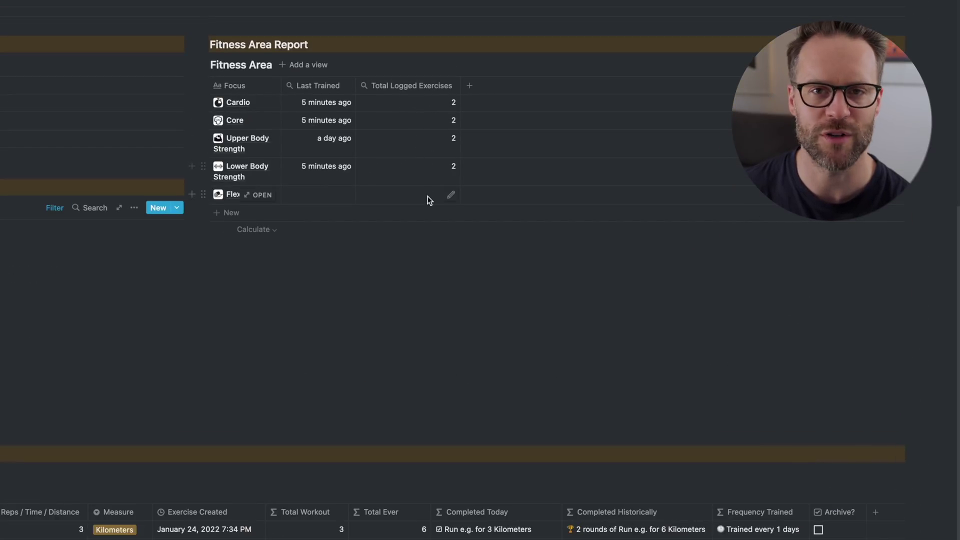
Preview the new-exercise templates, then open the Run e.g. exercise page.
left_click(898, 491)
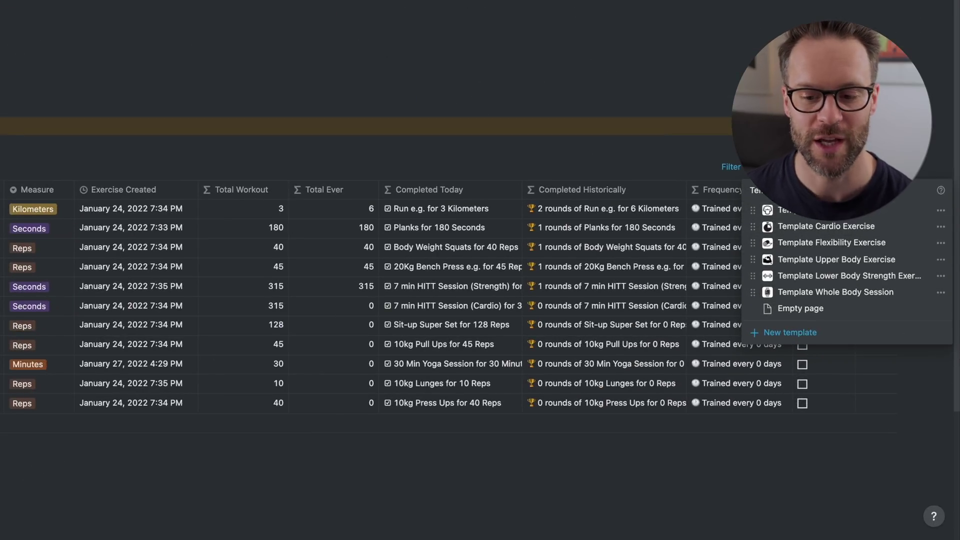
key("Escape")
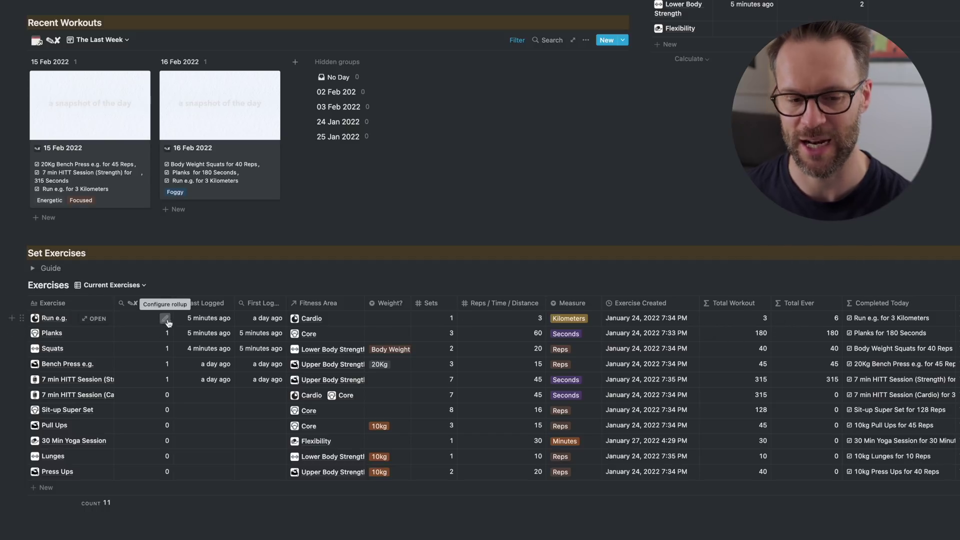
scroll(523, 329, "right", 6)
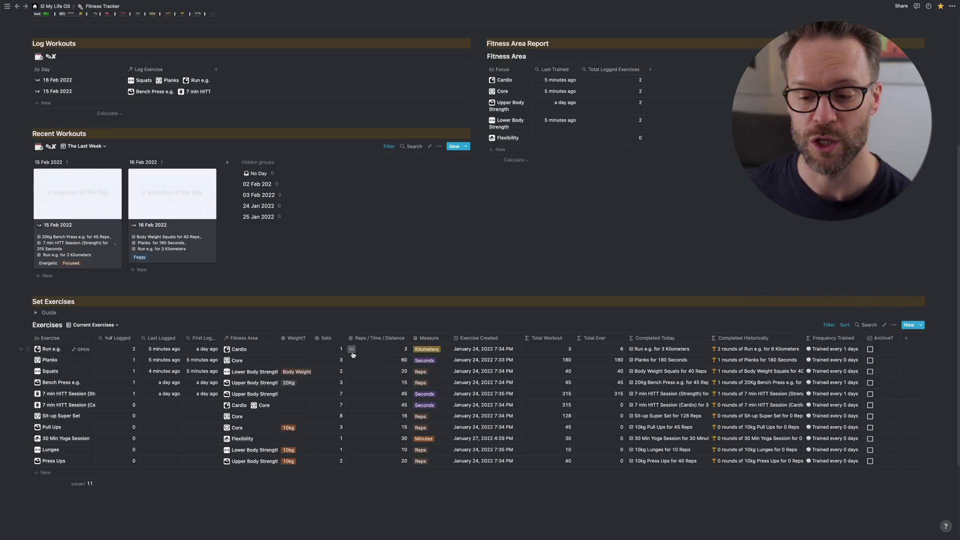
left_click(80, 349)
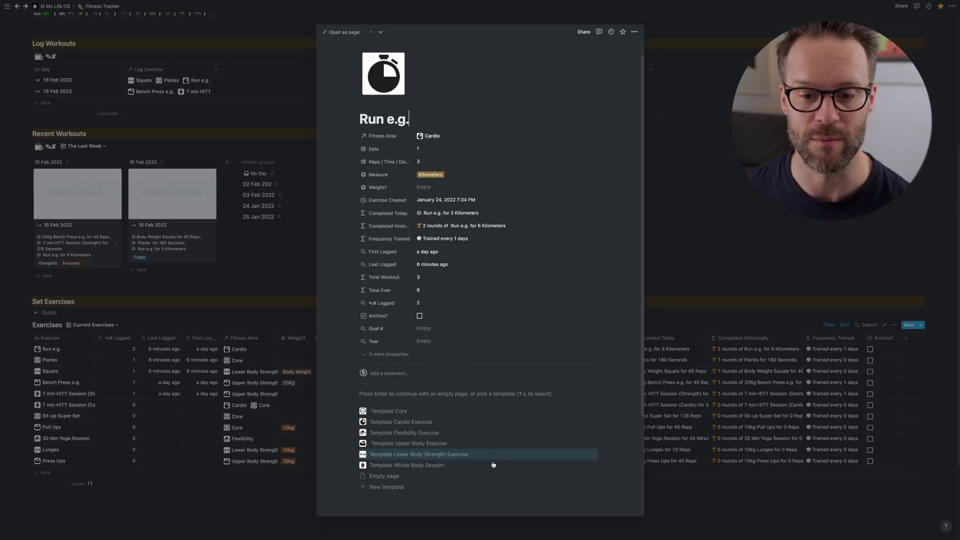
key("Return")
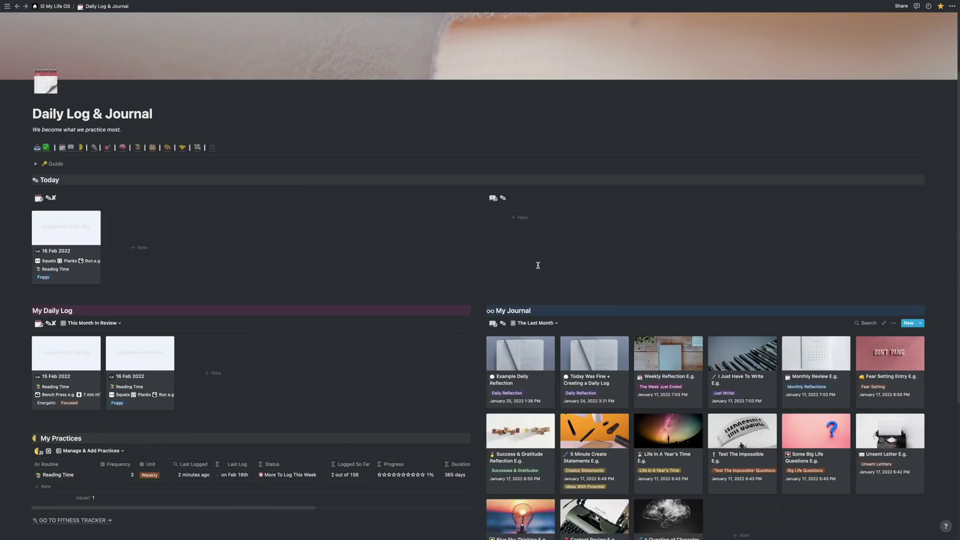
Add a Daily Reflection 'What a day of making this template video!' for 16 Feb 2022 and expand Morning Reflection.
left_click(523, 219)
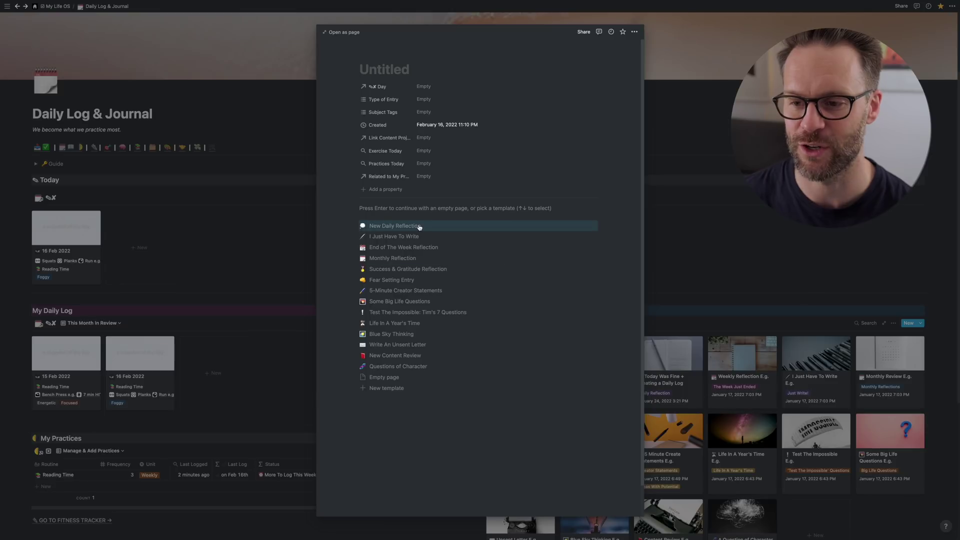
left_click(385, 226)
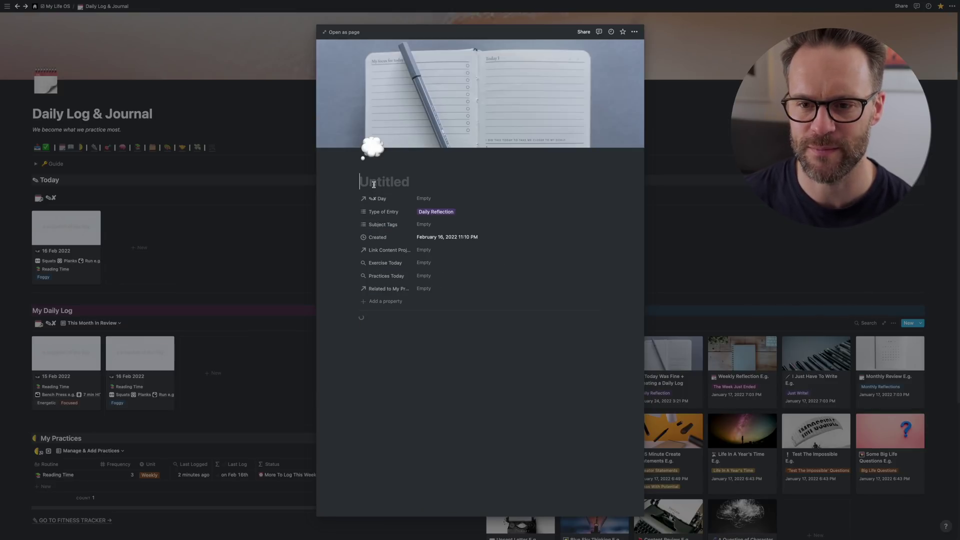
type("What a day of making this template video!")
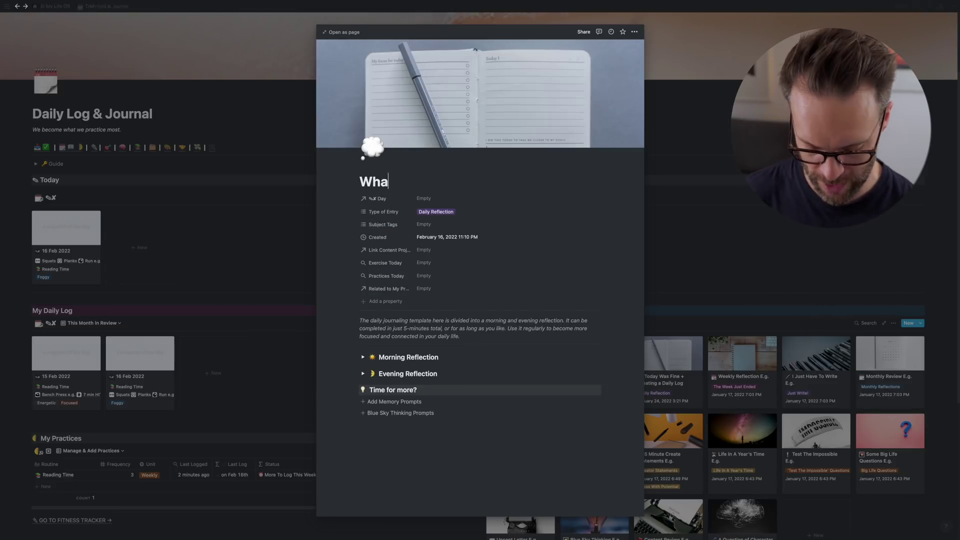
left_click(423, 215)
left_click(435, 259)
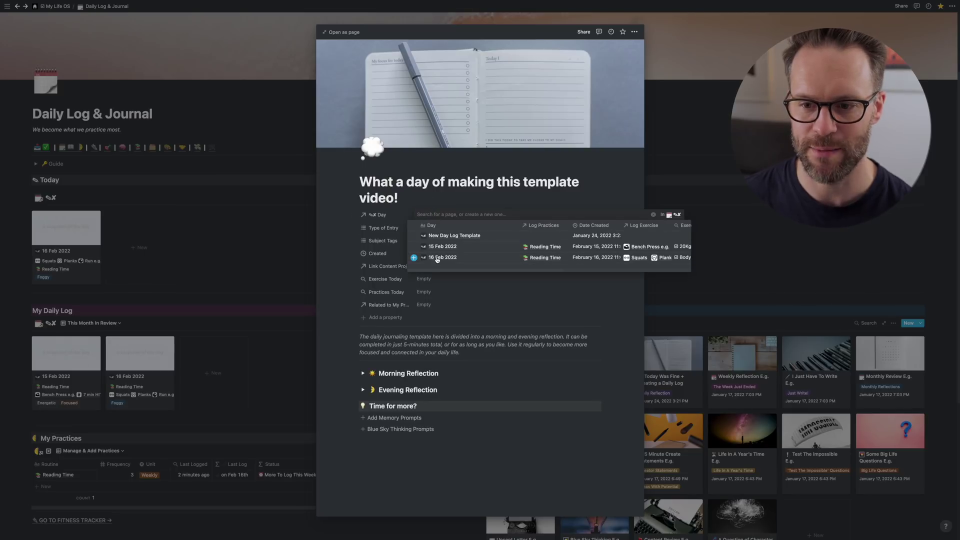
left_click(542, 327)
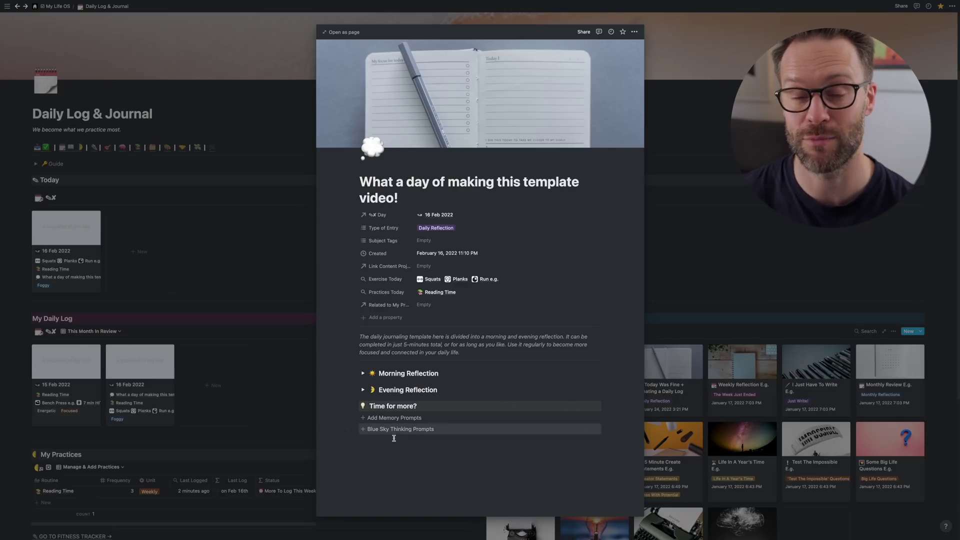
left_click(363, 373)
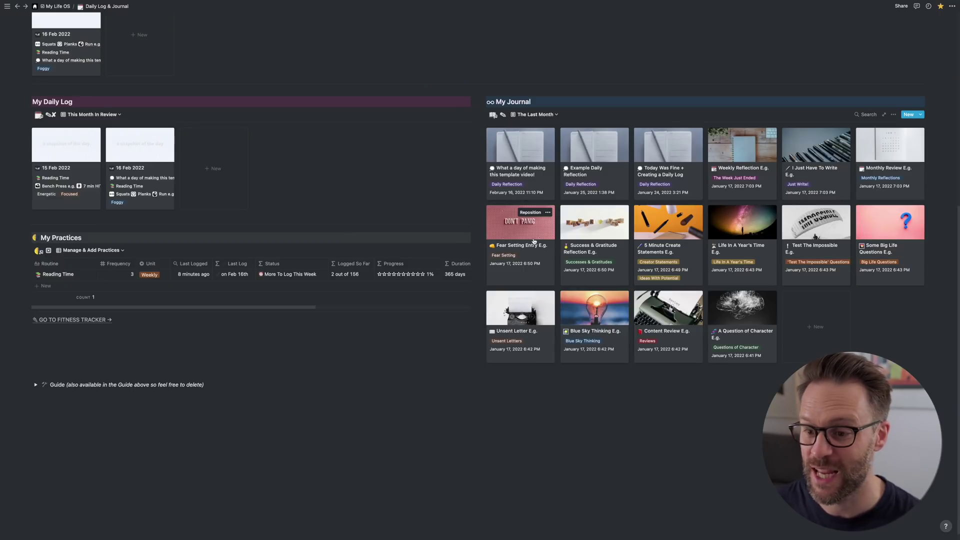
Preview the Fear Setting Entry E.g. and Life In A Year's Time example journal entries.
right_click(534, 241)
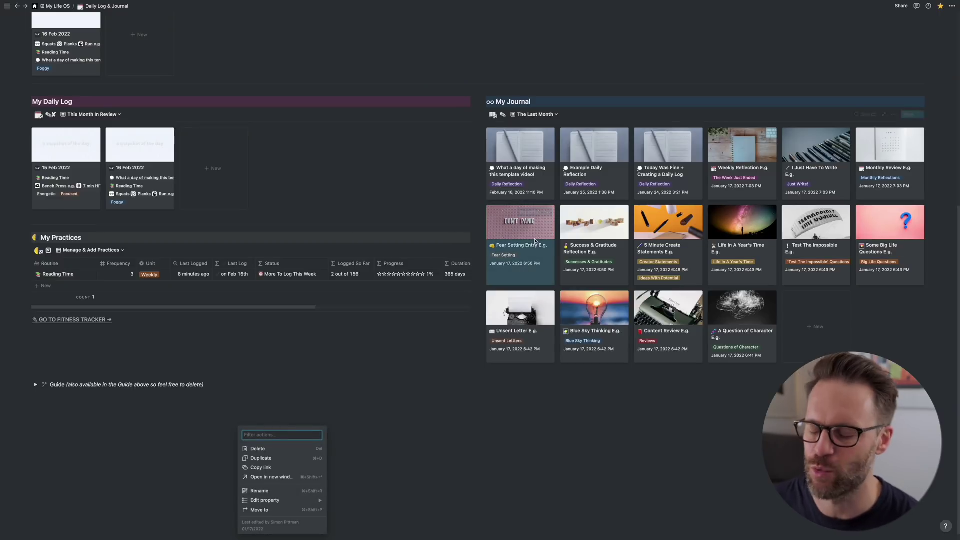
key("Escape")
left_click(532, 238)
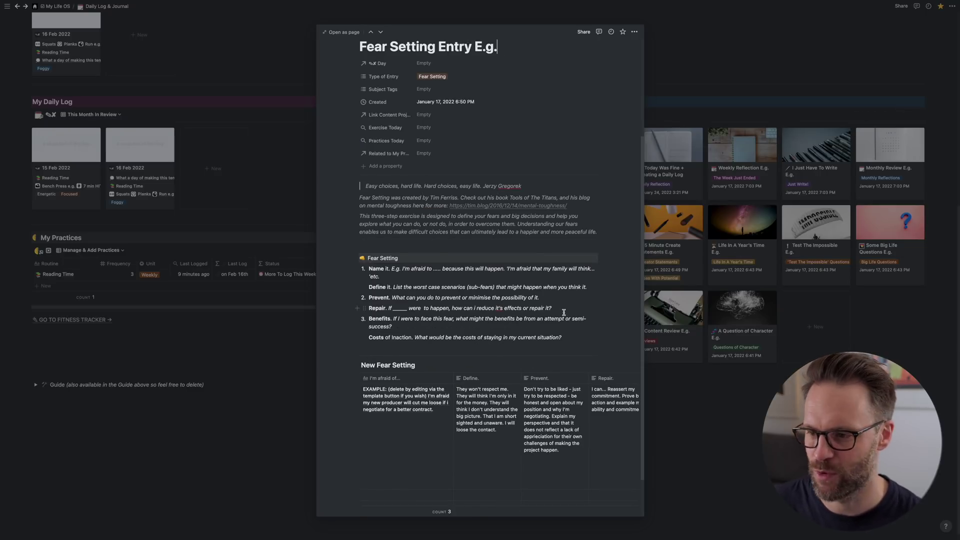
scroll(565, 313, "down", 2)
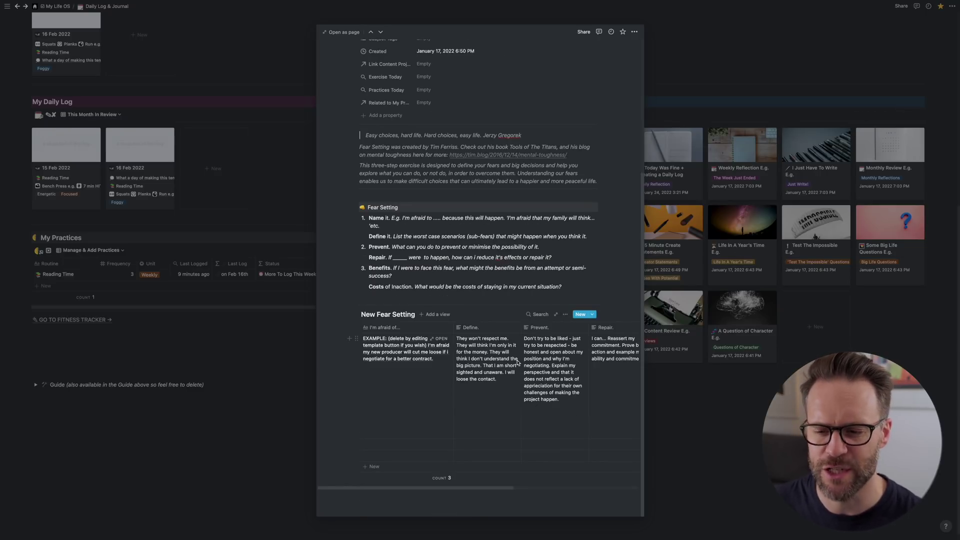
scroll(517, 362, "right", 5)
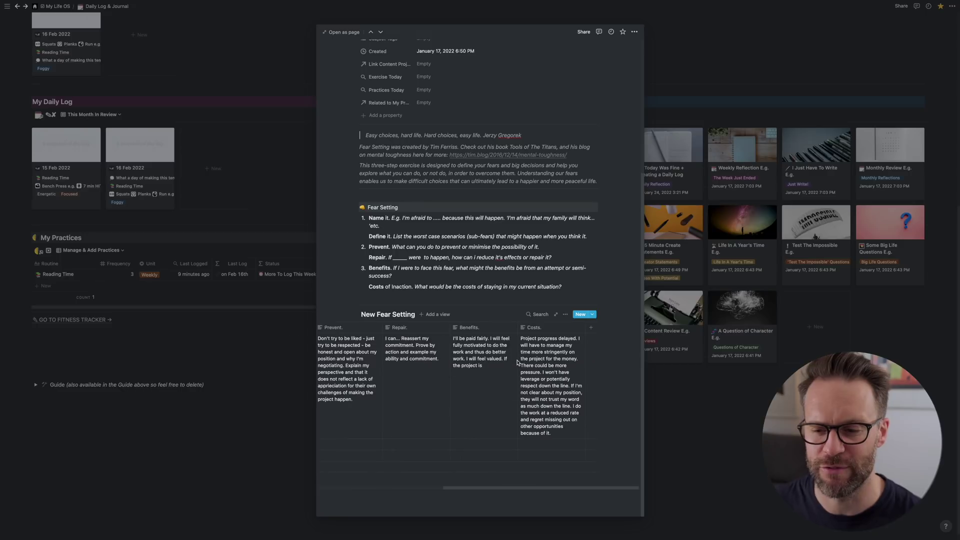
left_click(749, 426)
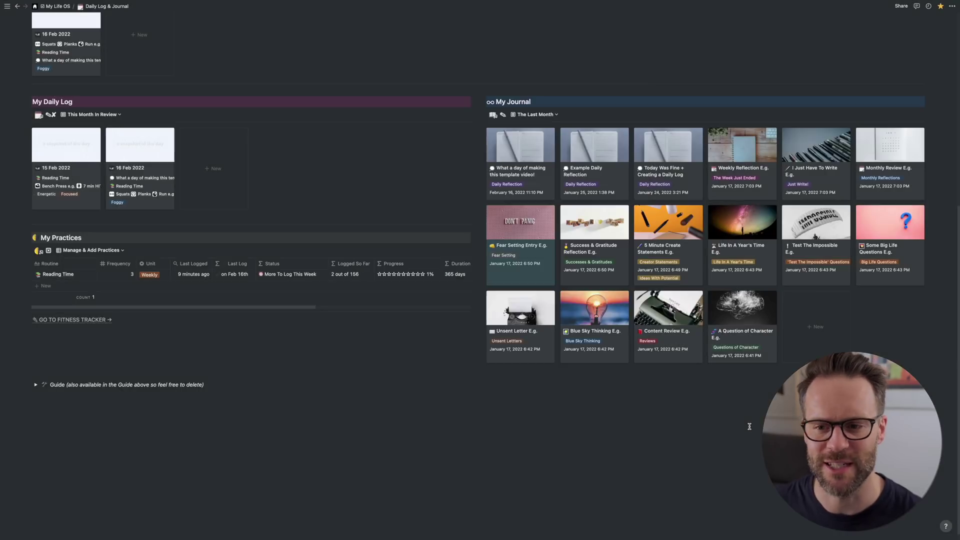
left_click(736, 255)
scroll(499, 358, "down", 4)
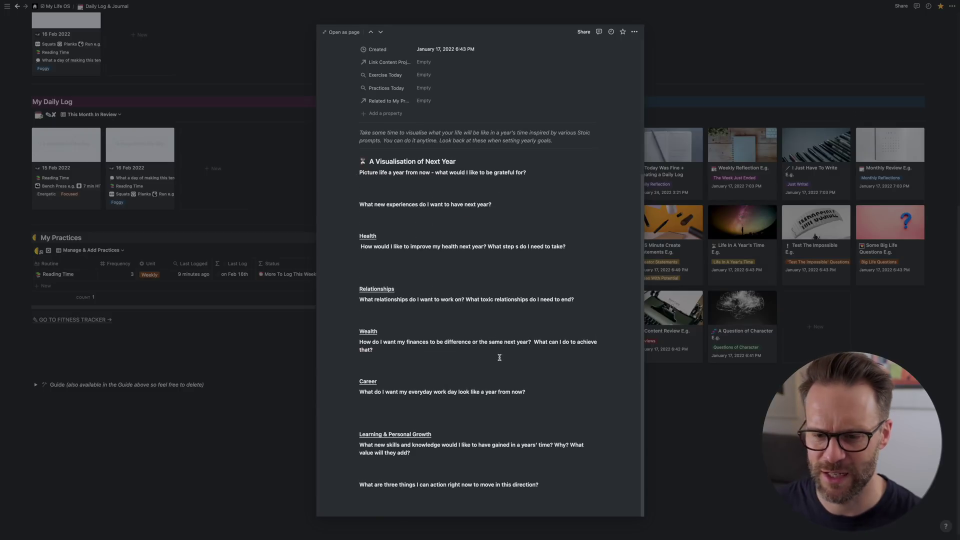
left_click(763, 406)
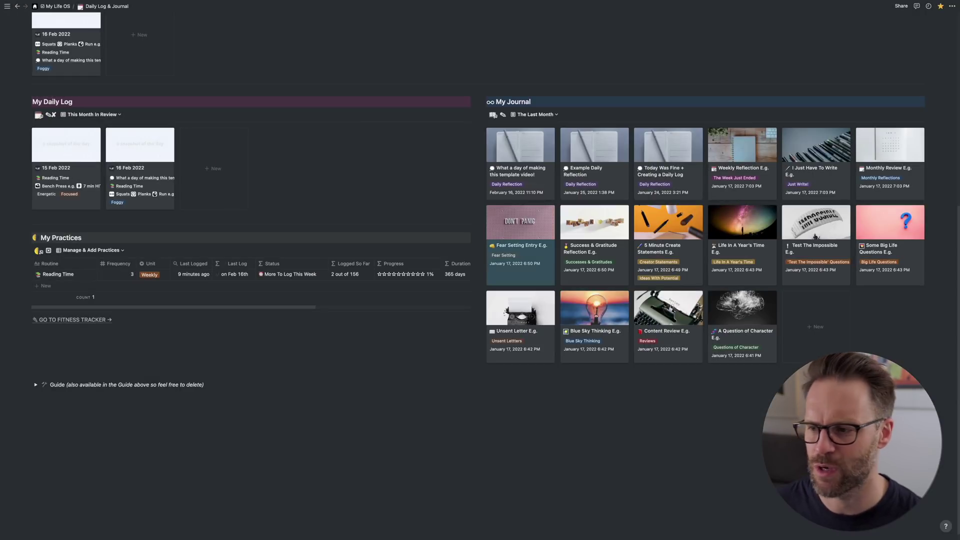
Preview the Weekly Reflection E.g. and Monthly Review E.g. entries, then list My Journal's saved views.
left_click(759, 173)
scroll(444, 366, "down", 4)
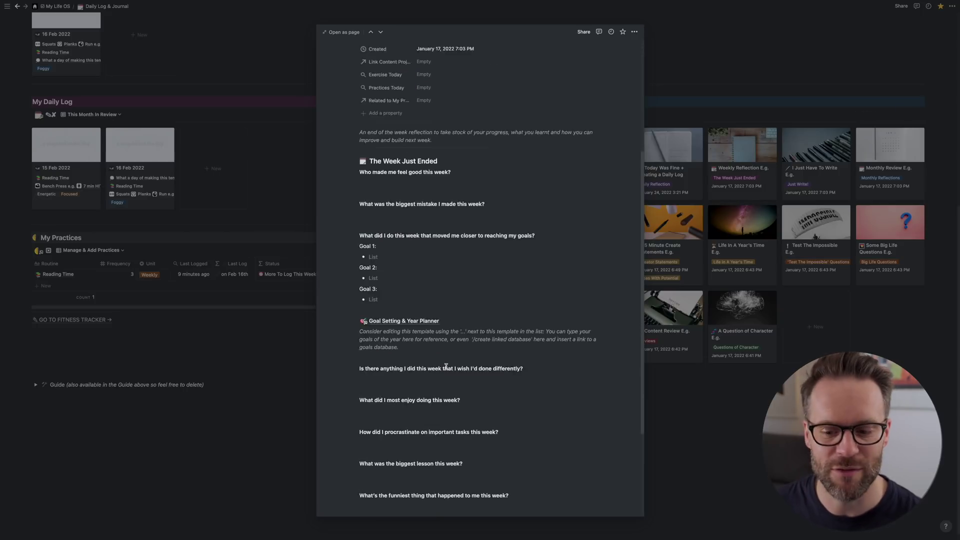
scroll(446, 367, "down", 4)
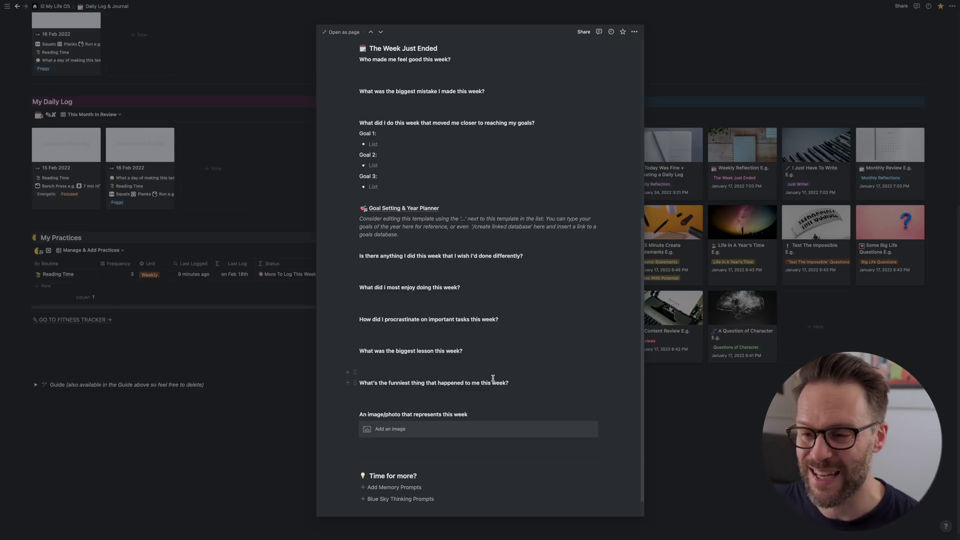
left_click(741, 412)
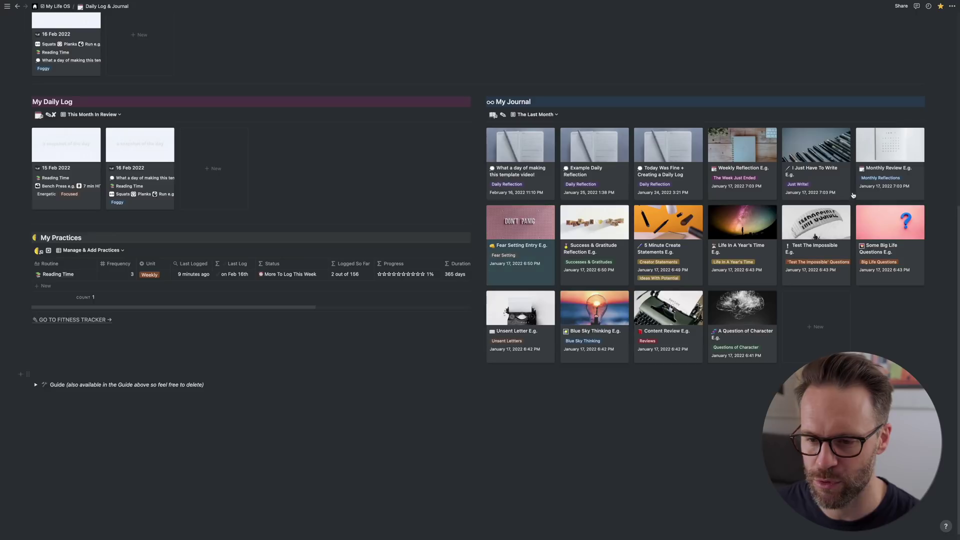
left_click(882, 168)
scroll(430, 320, "down", 6)
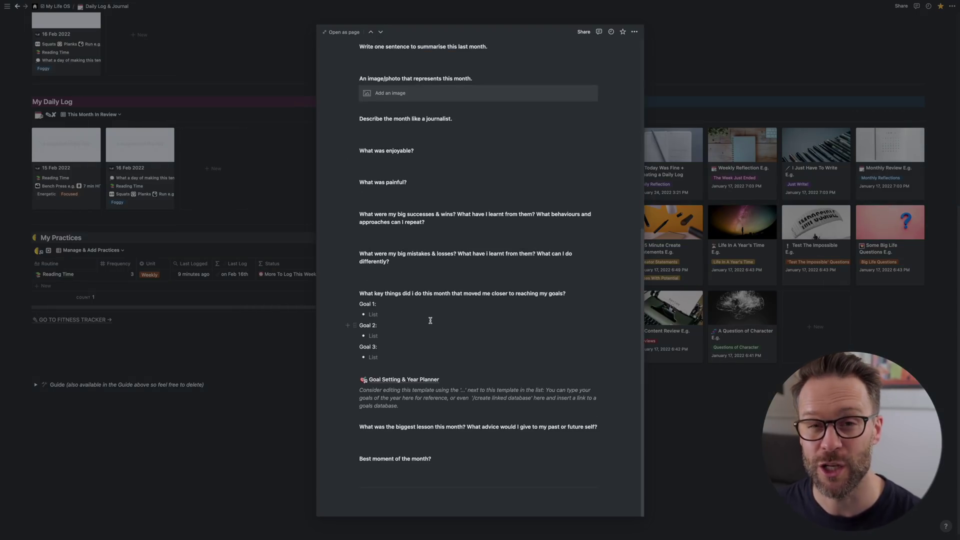
scroll(431, 321, "up", 6)
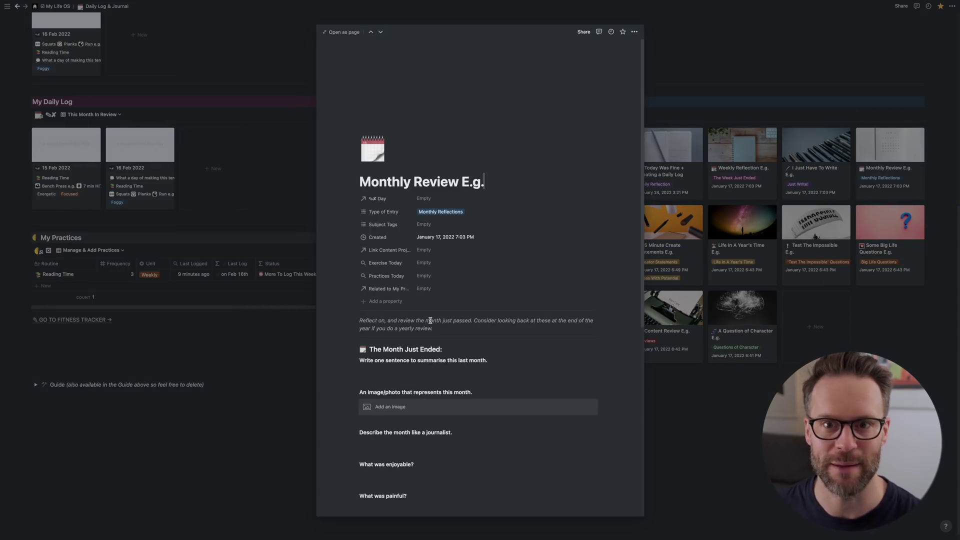
scroll(430, 320, "down", 5)
scroll(431, 320, "up", 5)
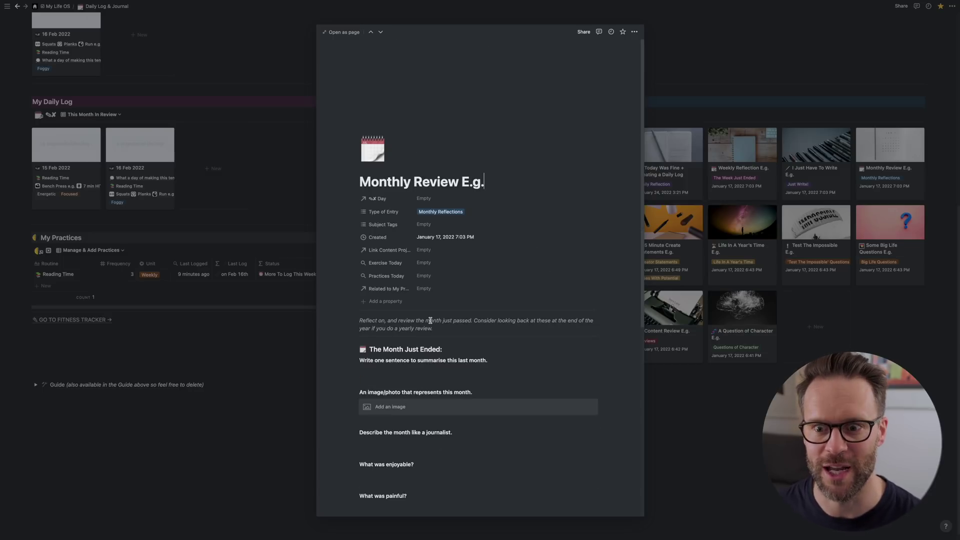
key("Escape")
left_click(535, 114)
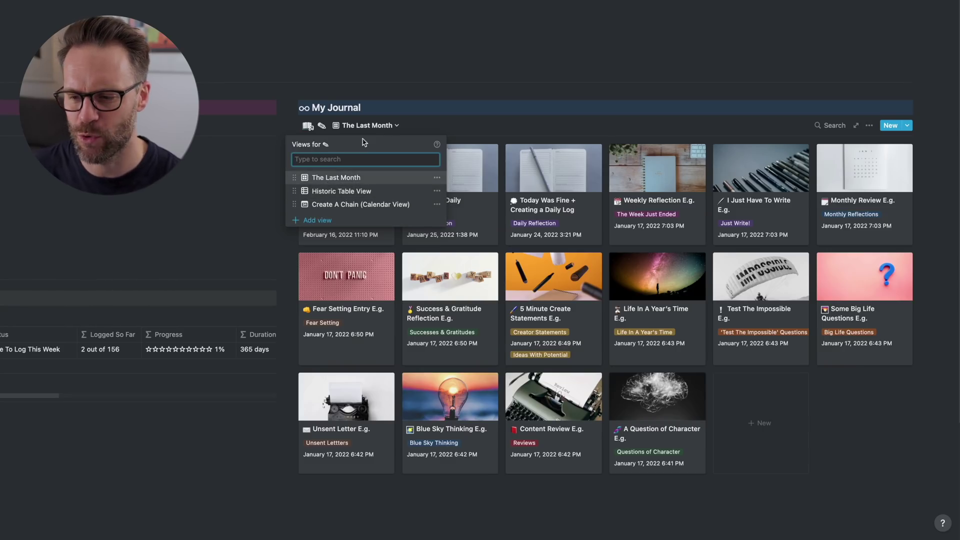
Switch My Journal to Historic Table View, then to the Create A Chain calendar.
left_click(354, 192)
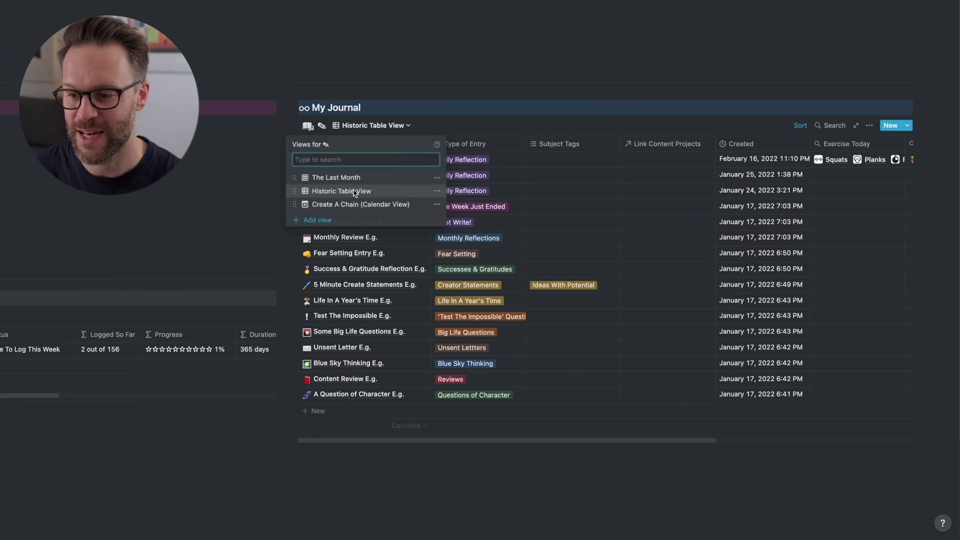
left_click(400, 129)
left_click(386, 204)
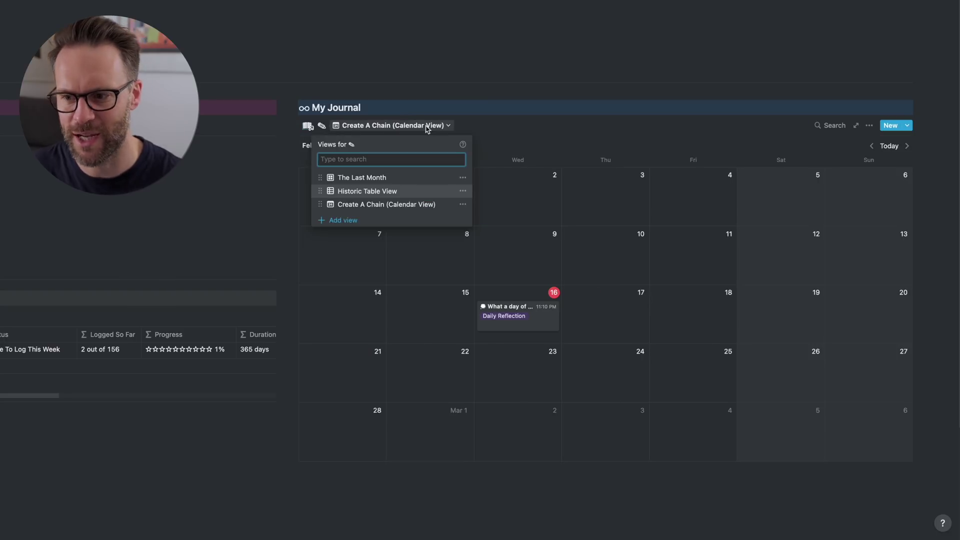